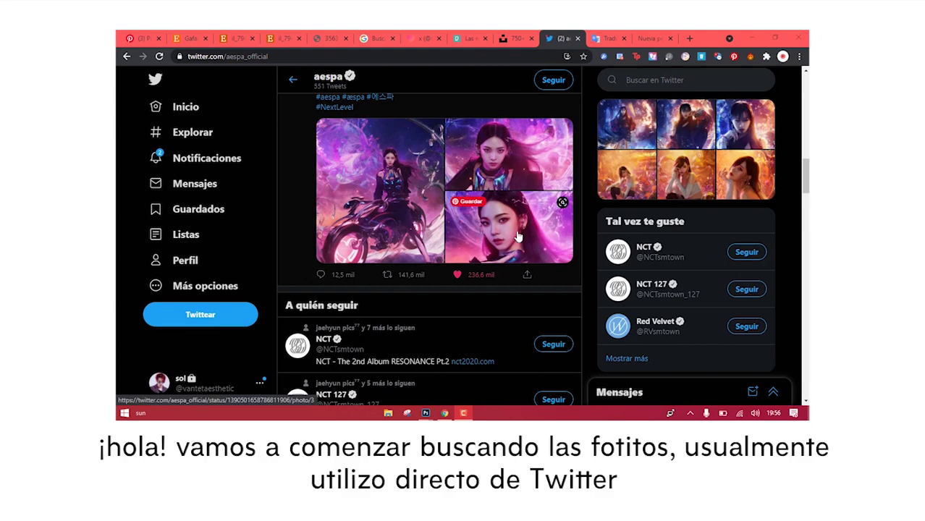
- Copy the aespa portrait from the tweet's photos and paste it into the poster as Layer 1
{"action": "left_click", "coordinate": [485, 232]}
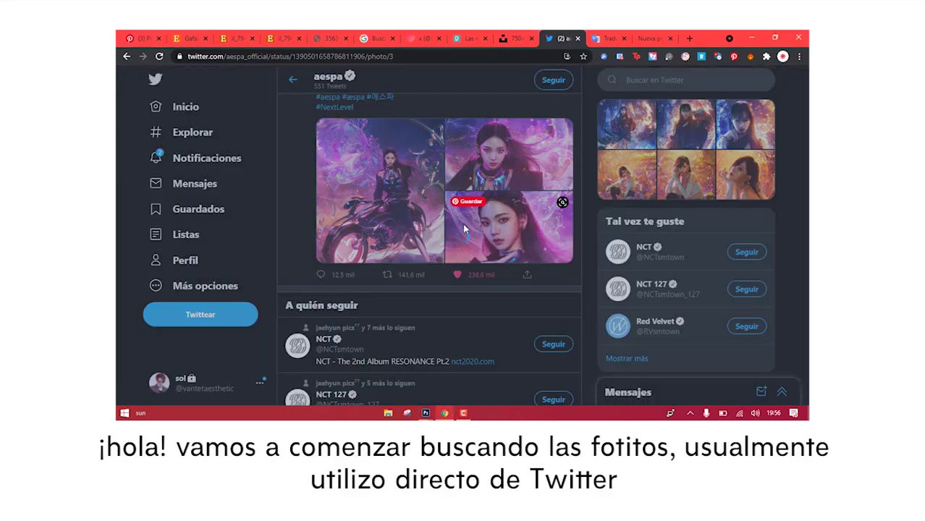
{"action": "left_click", "coordinate": [132, 223]}
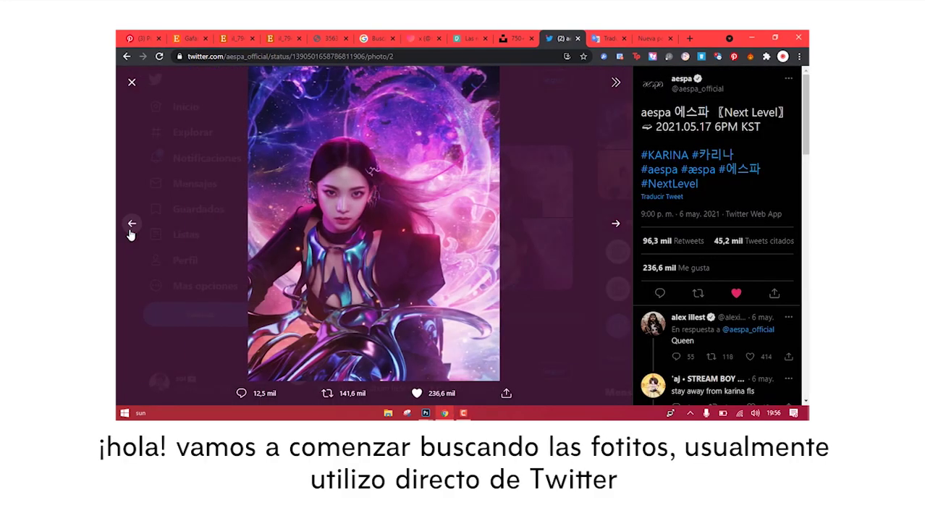
{"action": "left_click", "coordinate": [615, 223]}
{"action": "right_click", "coordinate": [385, 172]}
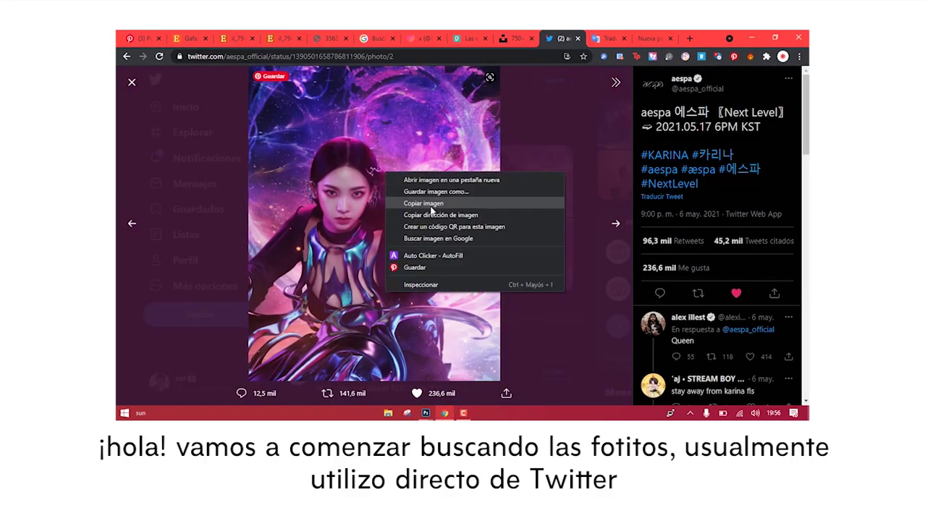
{"action": "left_click", "coordinate": [413, 202]}
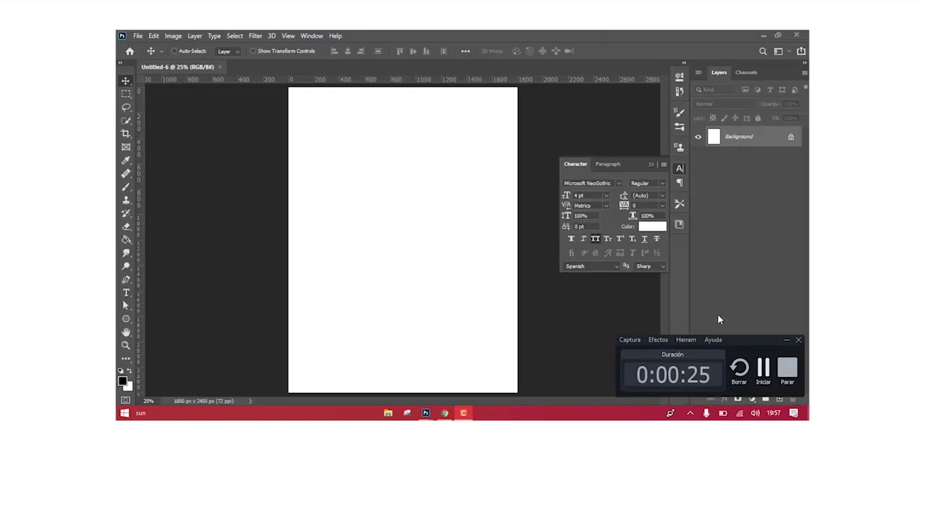
{"action": "key", "text": "ctrl+v"}
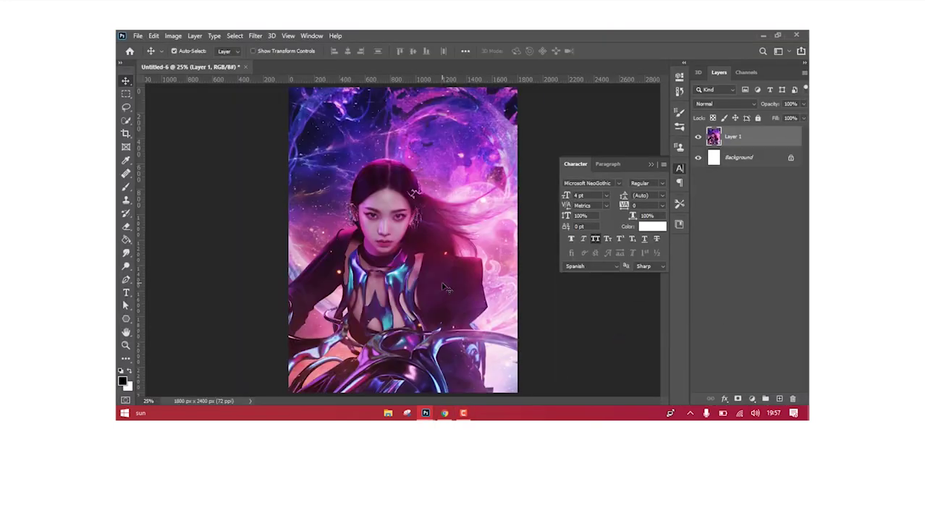
{"action": "key", "text": "ctrl+t"}
- Copy the neon LED glasses image from Google Images and paste it into the poster as Layer 2
{"action": "left_click", "coordinate": [444, 412]}
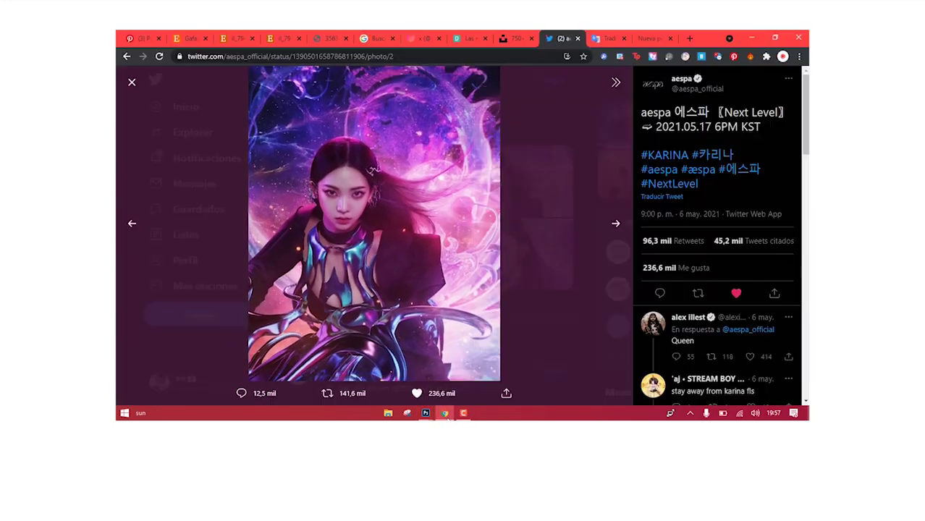
{"action": "left_click", "coordinate": [377, 38]}
{"action": "left_click", "coordinate": [238, 37]}
{"action": "left_click", "coordinate": [330, 37]}
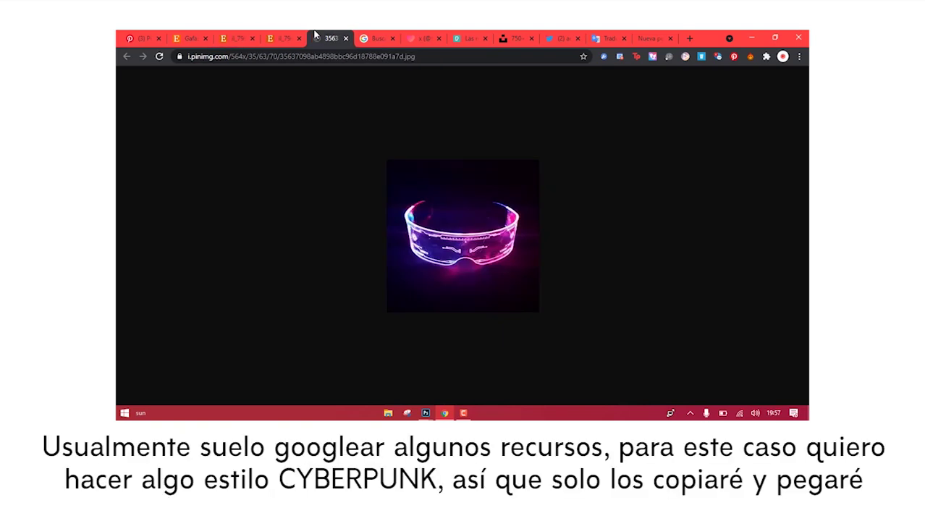
{"action": "left_click", "coordinate": [376, 38]}
{"action": "left_click", "coordinate": [269, 172]}
{"action": "left_click", "coordinate": [166, 194]}
{"action": "left_click", "coordinate": [261, 129]}
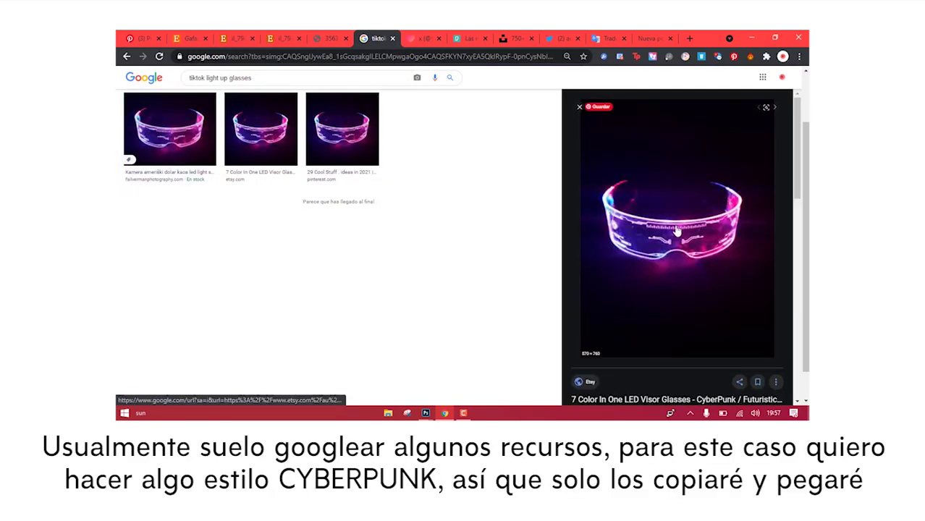
{"action": "right_click", "coordinate": [691, 311]}
{"action": "left_click", "coordinate": [591, 316]}
{"action": "key", "text": "alt+Tab"}
{"action": "key", "text": "ctrl+v"}
- Blend the glasses layer in Color Dodge and fit the glasses over the woman's eyes
{"action": "key", "text": "ctrl+t"}
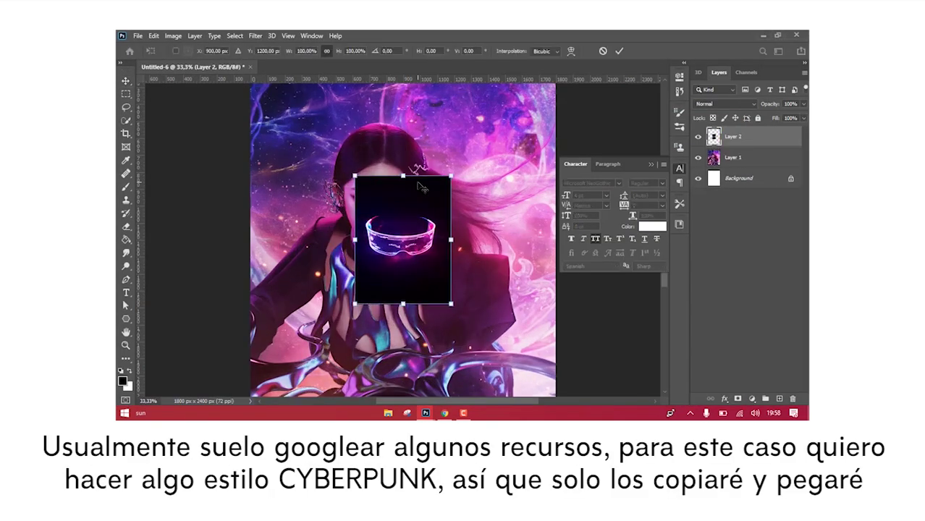
{"action": "key", "text": "Return"}
{"action": "left_click", "coordinate": [724, 104]}
{"action": "left_click", "coordinate": [723, 189]}
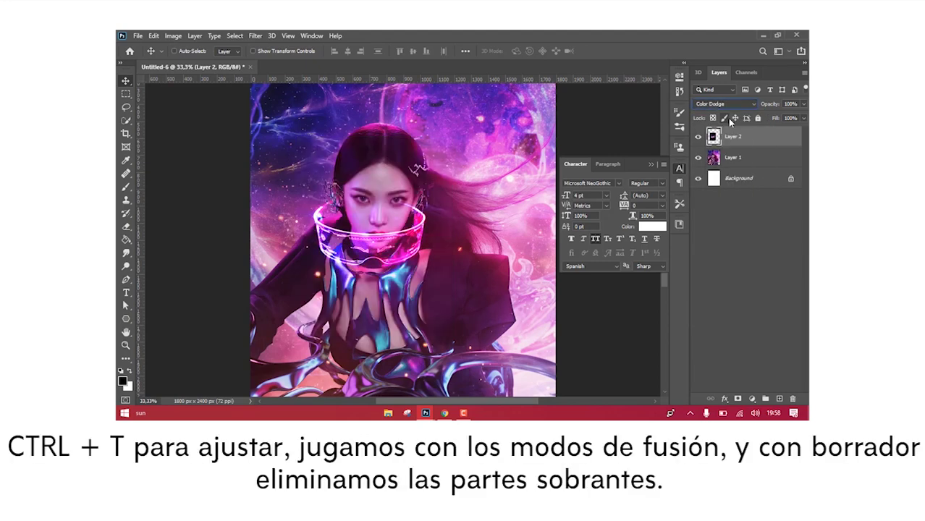
{"action": "key", "text": "ctrl+t"}
{"action": "left_click_drag", "start_coordinate": [379, 192], "coordinate": [390, 184]}
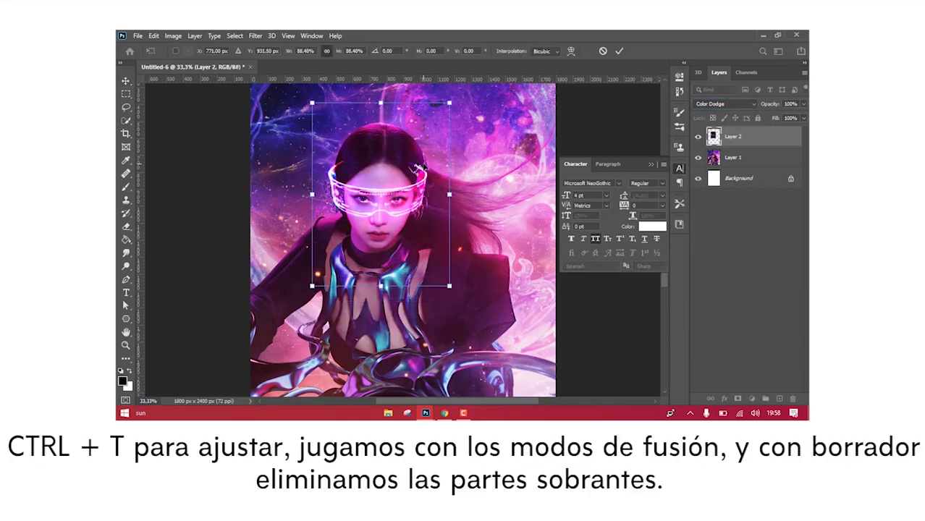
{"action": "key", "text": "ctrl+plus"}
- Mask away the leftover glasses edges with a small soft brush, zoomed in on the face
{"action": "key", "text": "Return"}
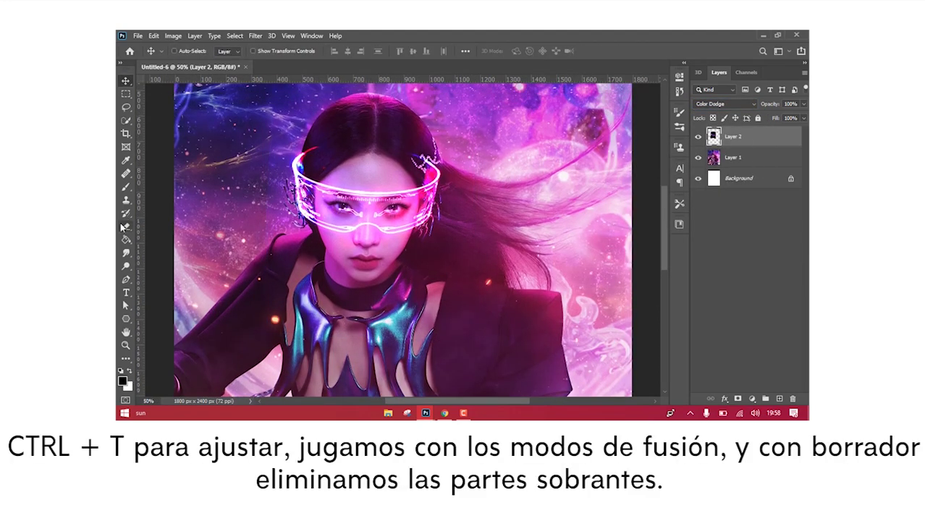
{"action": "right_click", "coordinate": [219, 86]}
{"action": "key", "text": "Return"}
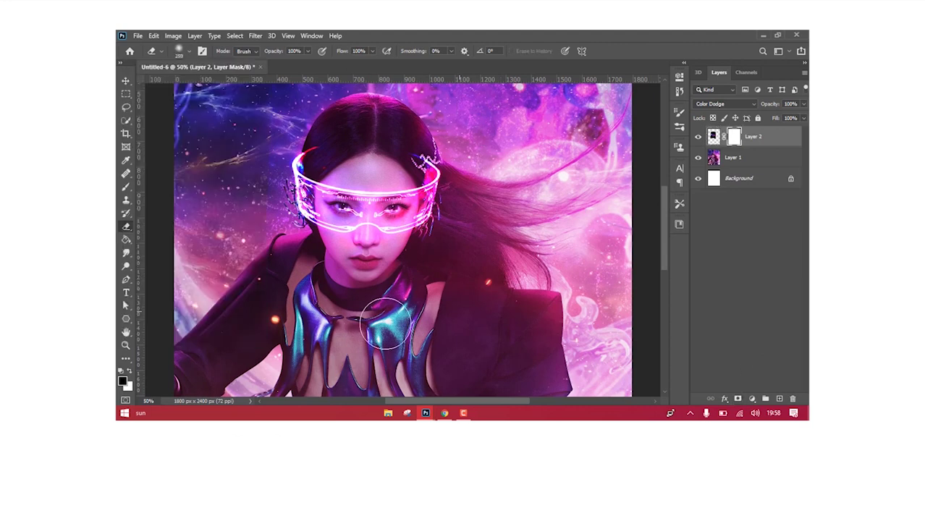
{"action": "scroll", "coordinate": [221, 170], "scroll_direction": "up", "scroll_amount": 2}
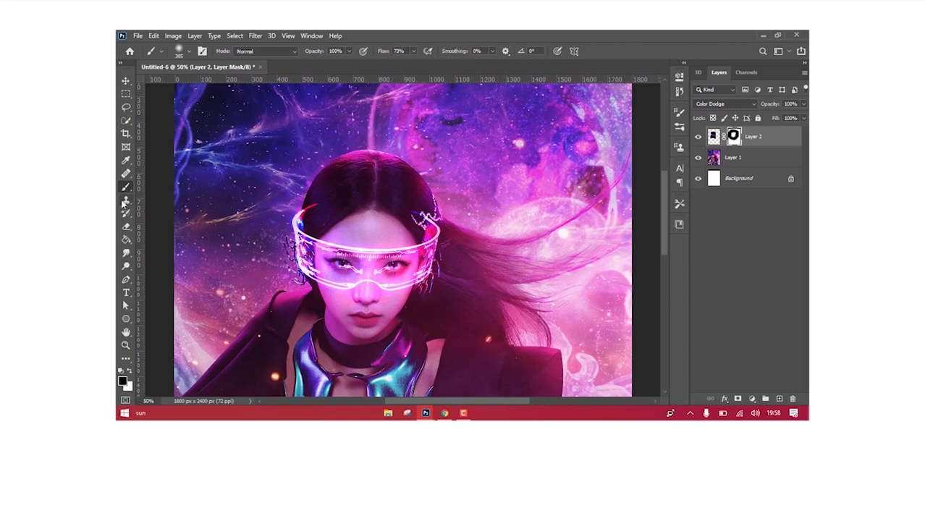
{"action": "key", "text": "ctrl+plus"}
{"action": "left_click", "coordinate": [188, 50]}
{"action": "key", "text": "Return"}
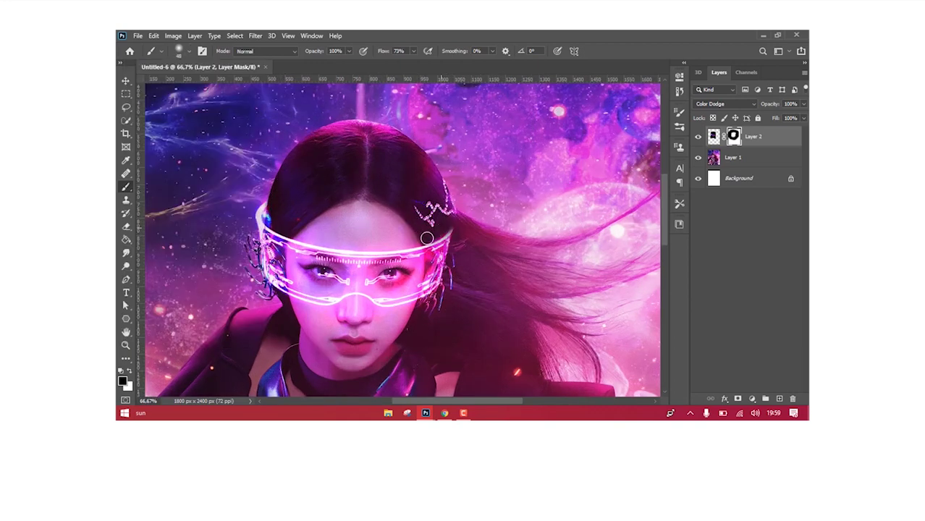
{"action": "key", "text": "ctrl+minus"}
{"action": "key", "text": "ctrl+minus"}
- With the portrait layer active, add a Curves adjustment bent to brighten the image
{"action": "left_click", "coordinate": [713, 136]}
{"action": "mouse_move", "coordinate": [263, 179]}
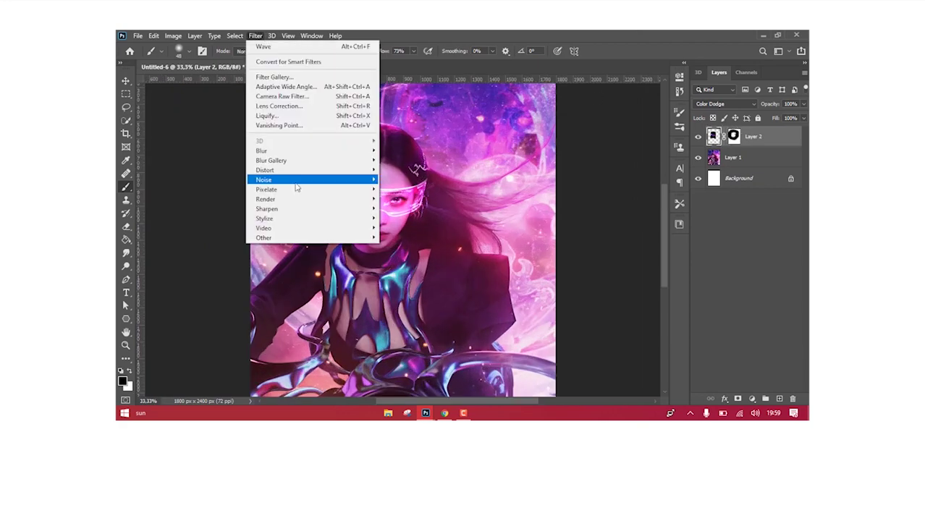
{"action": "left_click", "coordinate": [256, 35]}
{"action": "left_click", "coordinate": [421, 220]}
{"action": "key", "text": "alt+bracketleft"}
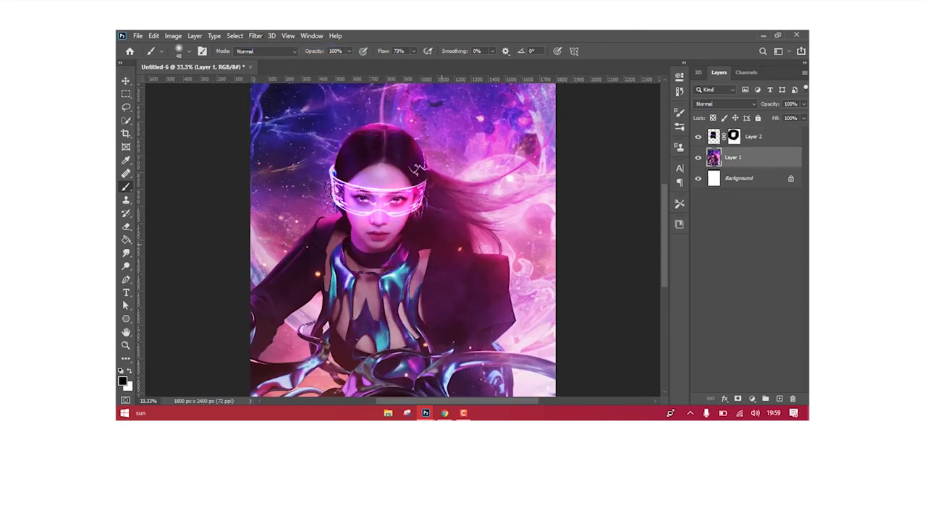
{"action": "left_click", "coordinate": [752, 138]}
{"action": "left_click", "coordinate": [752, 398]}
{"action": "left_click", "coordinate": [760, 250]}
{"action": "mouse_move", "coordinate": [615, 170]}
{"action": "left_mouse_down"}
{"action": "mouse_move", "coordinate": [607, 168]}
{"action": "mouse_move", "coordinate": [615, 181]}
{"action": "left_mouse_up"}
- Add a Hue/Saturation layer with Saturation +31 and set Curves 1 to Lighten blending
{"action": "left_click", "coordinate": [752, 398]}
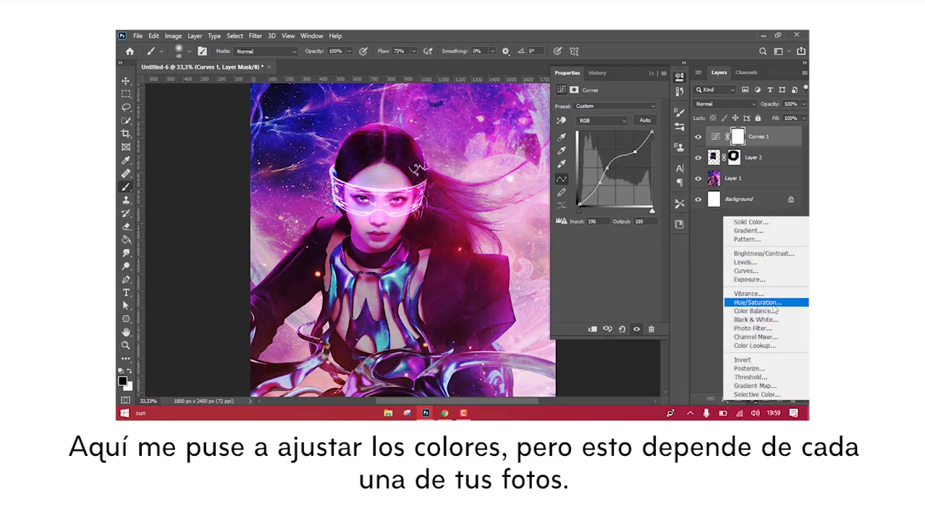
{"action": "left_click", "coordinate": [761, 299]}
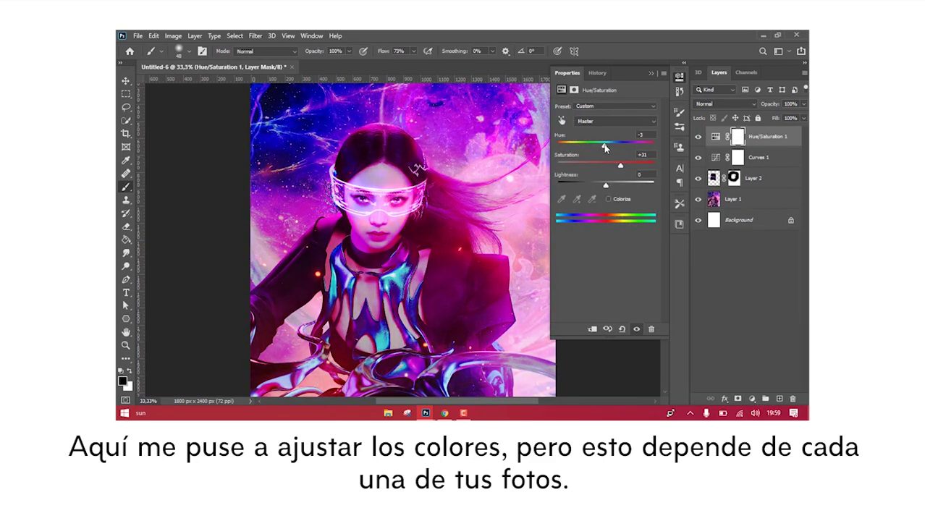
{"action": "left_click", "coordinate": [758, 157]}
{"action": "left_click", "coordinate": [724, 103]}
{"action": "scroll", "coordinate": [724, 104], "scroll_direction": "down", "scroll_amount": 7}
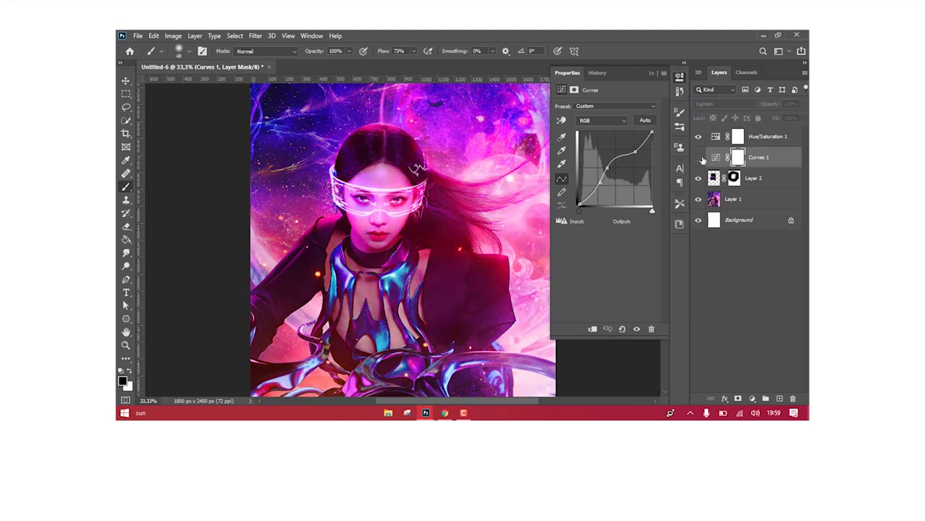
- Add a Selective Color layer raising Black to +78 in the Blacks range
{"action": "left_click", "coordinate": [767, 137]}
{"action": "left_click", "coordinate": [752, 398]}
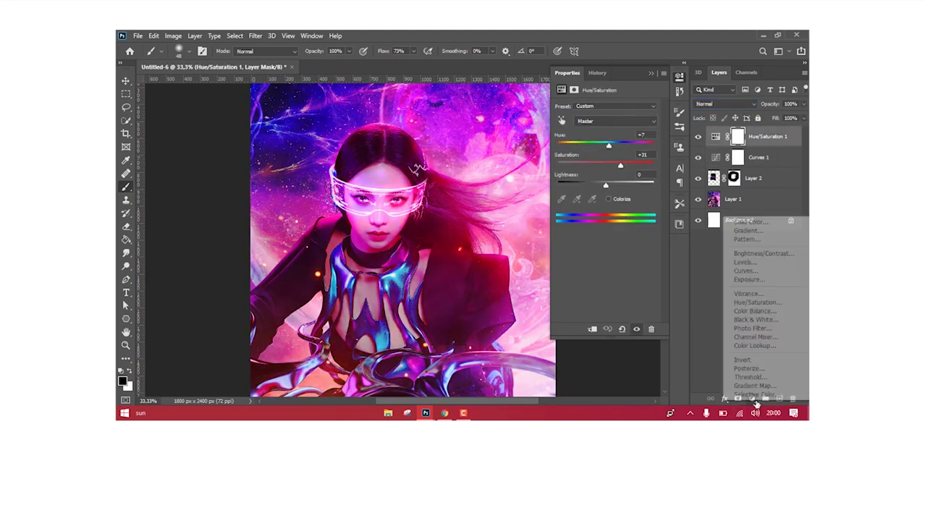
{"action": "left_click", "coordinate": [638, 116]}
{"action": "left_click", "coordinate": [602, 191]}
{"action": "left_click_drag", "start_coordinate": [605, 199], "coordinate": [615, 200]}
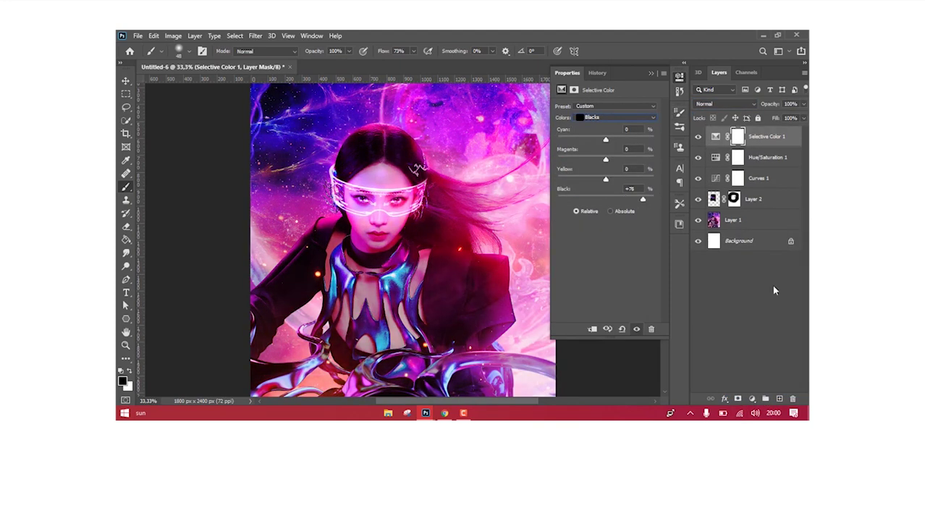
{"action": "left_click", "coordinate": [752, 398]}
- Add a Color Lookup layer and try several looks, including DropBlues
{"action": "left_click", "coordinate": [750, 346]}
{"action": "left_click", "coordinate": [626, 107]}
{"action": "left_click", "coordinate": [626, 146]}
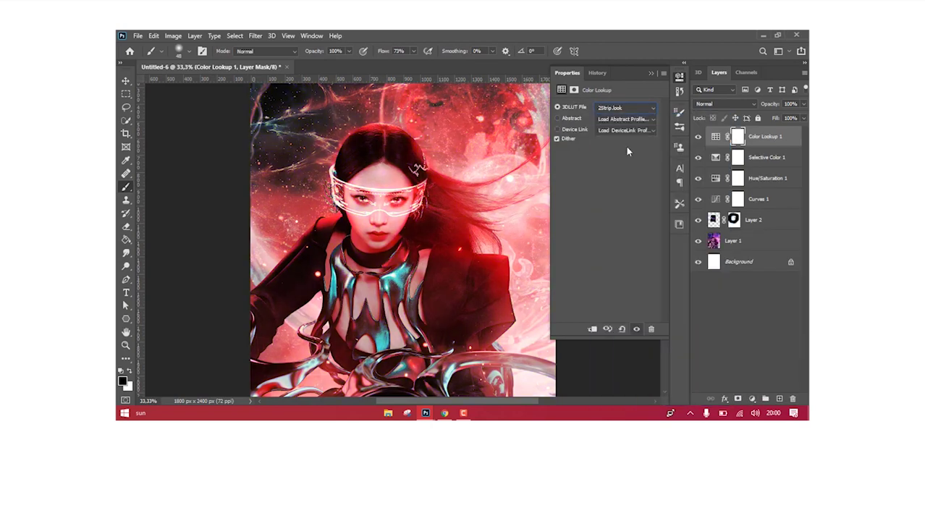
{"action": "key", "text": "Down"}
{"action": "key", "text": "Down"}
{"action": "key", "text": "Down"}
{"action": "key", "text": "Down"}
{"action": "key", "text": "Down"}
{"action": "key", "text": "Down"}
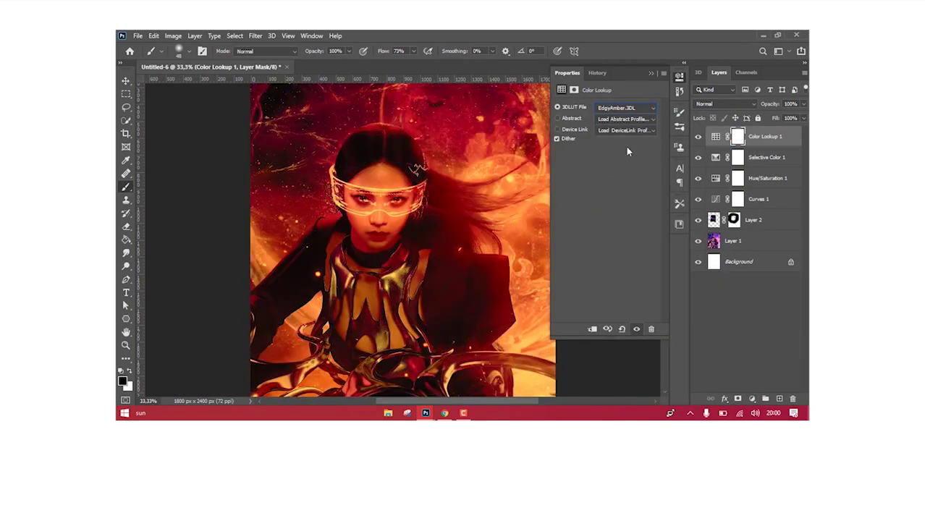
{"action": "key", "text": "Down"}
{"action": "key", "text": "Down"}
{"action": "key", "text": "Down"}
{"action": "key", "text": "Down"}
{"action": "key", "text": "Down"}
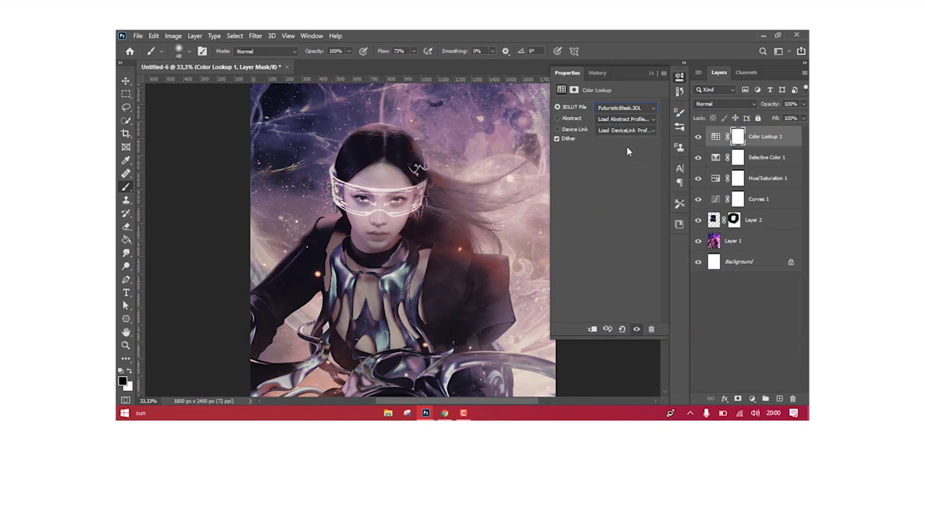
{"action": "key", "text": "Down"}
{"action": "key", "text": "Down"}
- Settle on the HorrorBlue look and set the lookup layer's blending to Lighter Color
{"action": "key", "text": "Down"}
{"action": "key", "text": "Down"}
{"action": "left_click", "coordinate": [626, 107]}
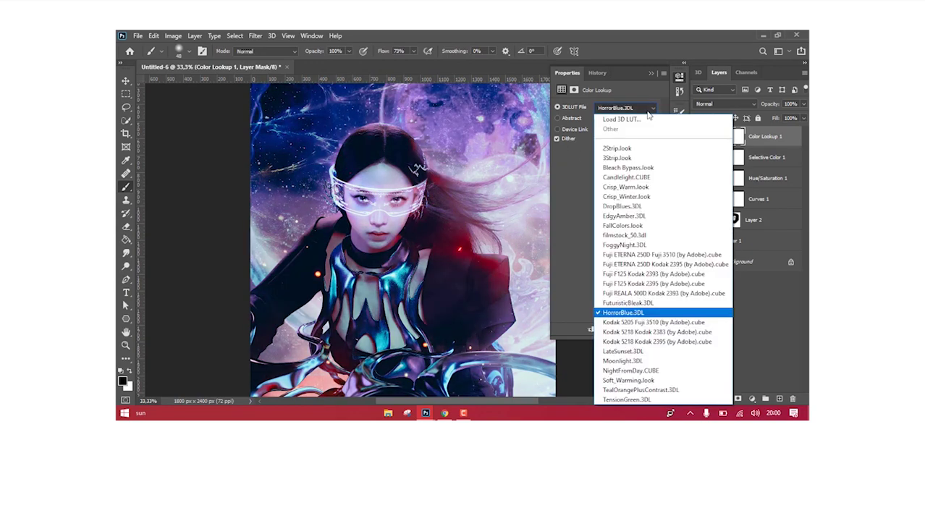
{"action": "left_click", "coordinate": [619, 206]}
{"action": "left_click", "coordinate": [626, 107]}
{"action": "left_click", "coordinate": [632, 312]}
{"action": "key", "text": "Down"}
{"action": "key", "text": "Down"}
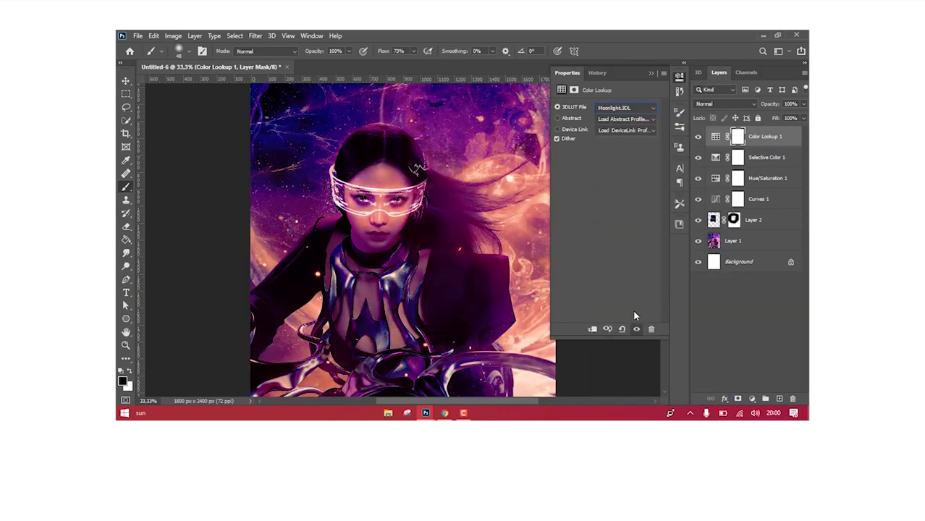
{"action": "key", "text": "Down"}
{"action": "key", "text": "Down"}
{"action": "key", "text": "Down"}
{"action": "key", "text": "Down"}
{"action": "key", "text": "Down"}
{"action": "key", "text": "Down"}
{"action": "key", "text": "Down"}
{"action": "key", "text": "Down"}
{"action": "key", "text": "Down"}
{"action": "key", "text": "Down"}
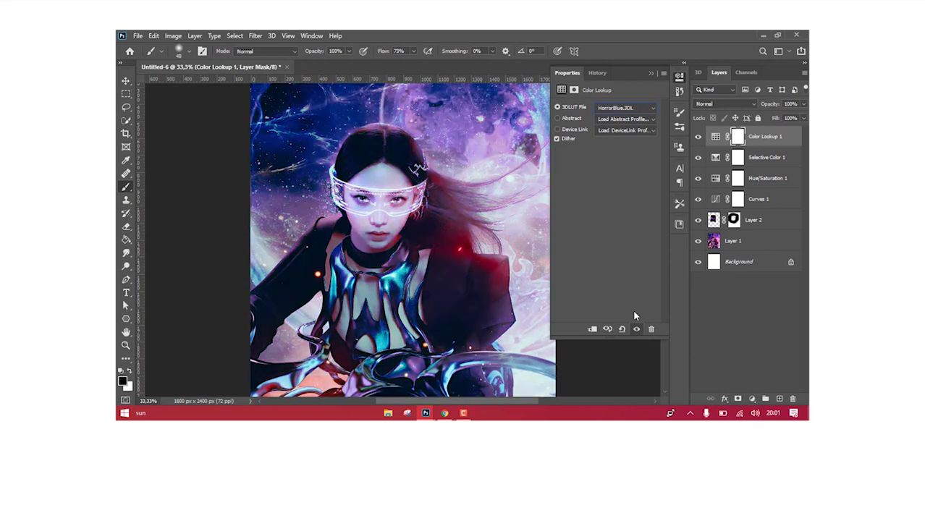
{"action": "left_click", "coordinate": [752, 105]}
{"action": "key", "text": "Down"}
{"action": "key", "text": "Down"}
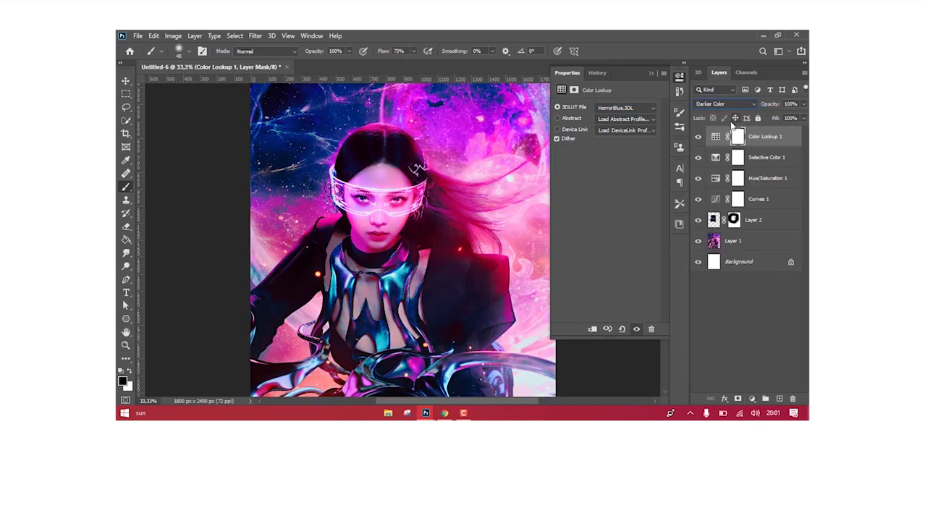
{"action": "key", "text": "Down"}
{"action": "key", "text": "Down"}
{"action": "key", "text": "Down"}
{"action": "key", "text": "Down"}
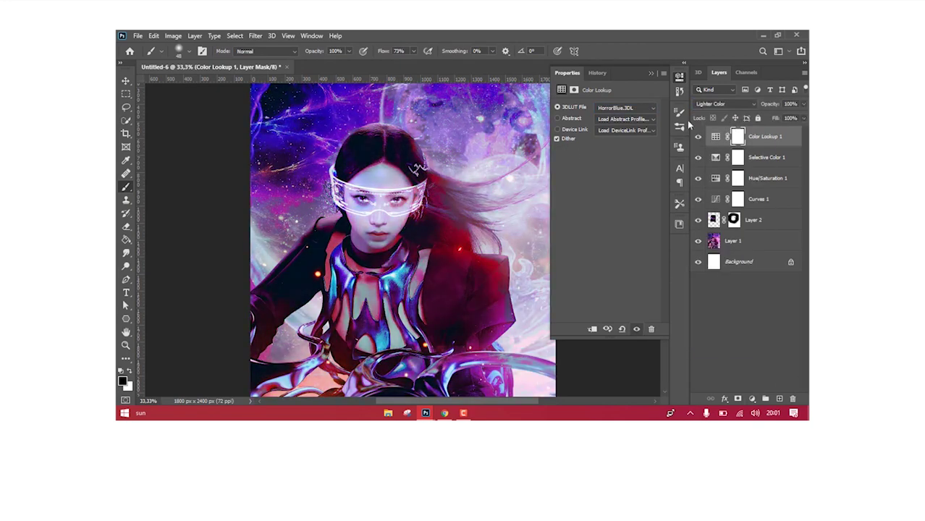
- Add a Hue/Saturation 2 layer shifting the hue of the reds toward violet-pink
{"action": "left_click", "coordinate": [752, 398]}
{"action": "left_click", "coordinate": [753, 284]}
{"action": "left_click_drag", "start_coordinate": [606, 147], "coordinate": [585, 148]}
{"action": "left_click", "coordinate": [616, 121]}
{"action": "left_click", "coordinate": [588, 131]}
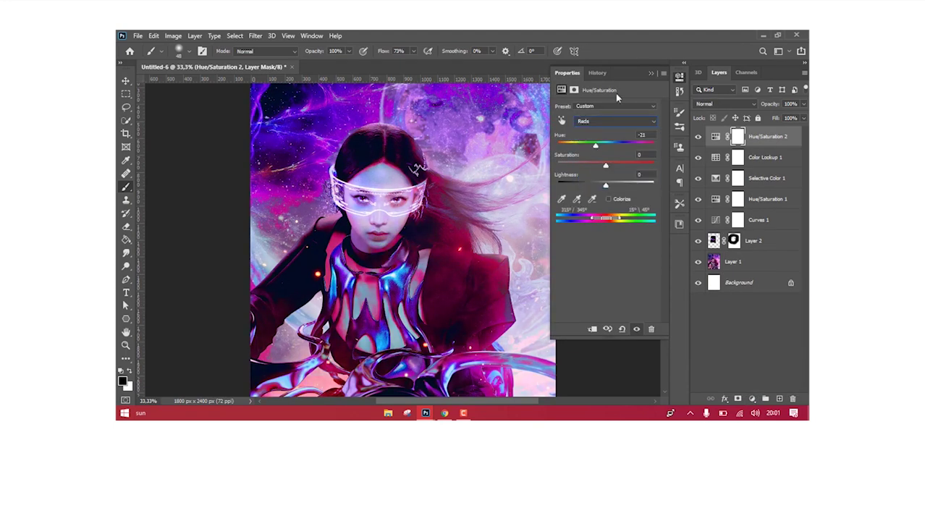
{"action": "left_click", "coordinate": [651, 72]}
{"action": "scroll", "coordinate": [402, 239], "scroll_direction": "down", "scroll_amount": 2}
{"action": "scroll", "coordinate": [402, 239], "scroll_direction": "up", "scroll_amount": 3}
{"action": "scroll", "coordinate": [402, 239], "scroll_direction": "down", "scroll_amount": 2}
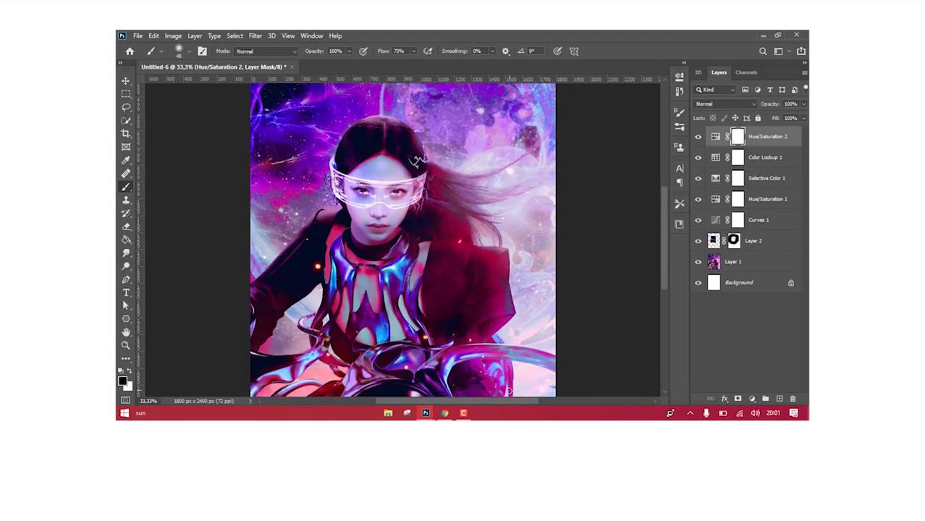
- Search Google Images in Chrome for 'metal wings png'
{"action": "left_click", "coordinate": [445, 413]}
{"action": "left_click", "coordinate": [239, 83]}
{"action": "type", "text": "metal wings png"}
{"action": "key", "text": "Return"}
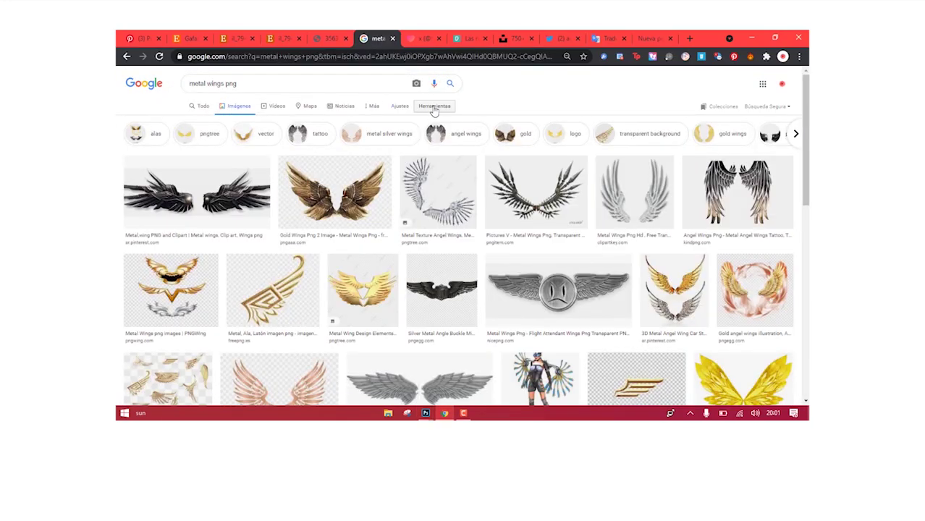
- Filter the image results by colour and preview the SILVER METAL WINGS result
{"action": "left_click", "coordinate": [434, 106]}
{"action": "left_click", "coordinate": [200, 123]}
{"action": "left_click", "coordinate": [203, 148]}
{"action": "scroll", "coordinate": [203, 148], "scroll_direction": "down", "scroll_amount": 3}
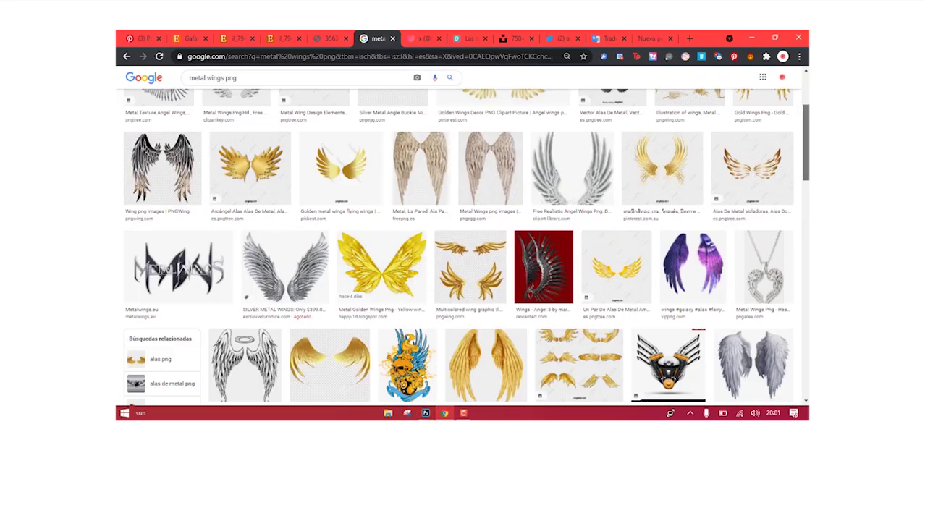
{"action": "scroll", "coordinate": [290, 217], "scroll_direction": "down", "scroll_amount": 2}
{"action": "scroll", "coordinate": [290, 217], "scroll_direction": "down", "scroll_amount": 1}
{"action": "left_click", "coordinate": [285, 150]}
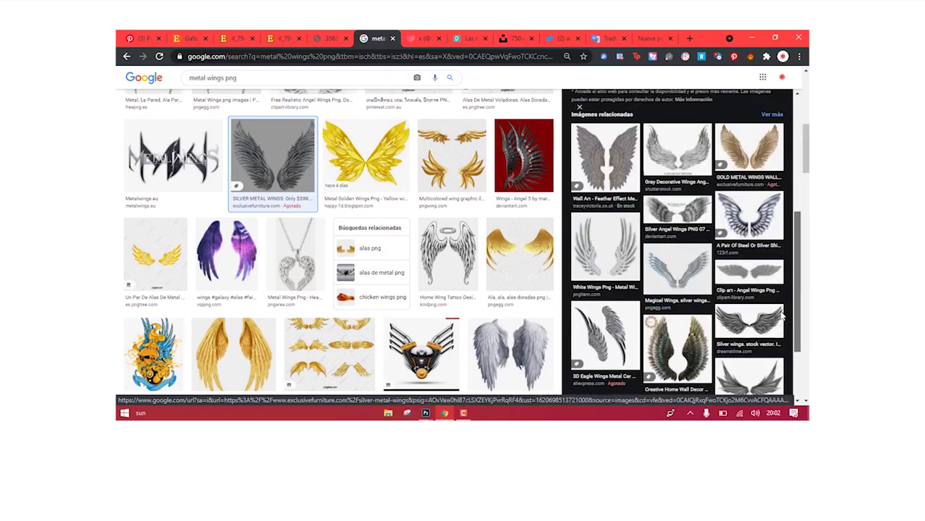
- Save the silver wings image to disk and drag it onto the Photoshop poster
{"action": "scroll", "coordinate": [782, 311], "scroll_direction": "up", "scroll_amount": 5}
{"action": "right_click", "coordinate": [680, 197]}
{"action": "left_click", "coordinate": [564, 306]}
{"action": "double_click", "coordinate": [719, 39]}
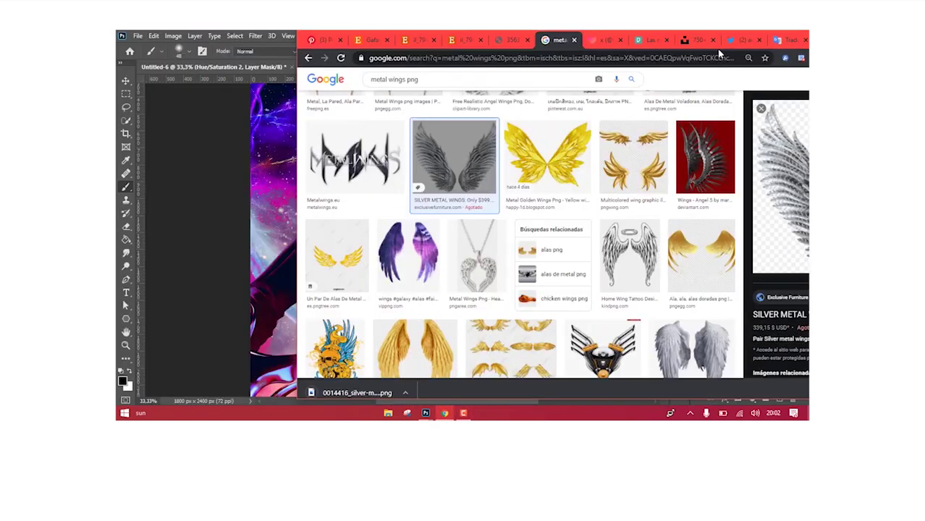
{"action": "left_click_drag", "start_coordinate": [357, 392], "coordinate": [448, 192]}
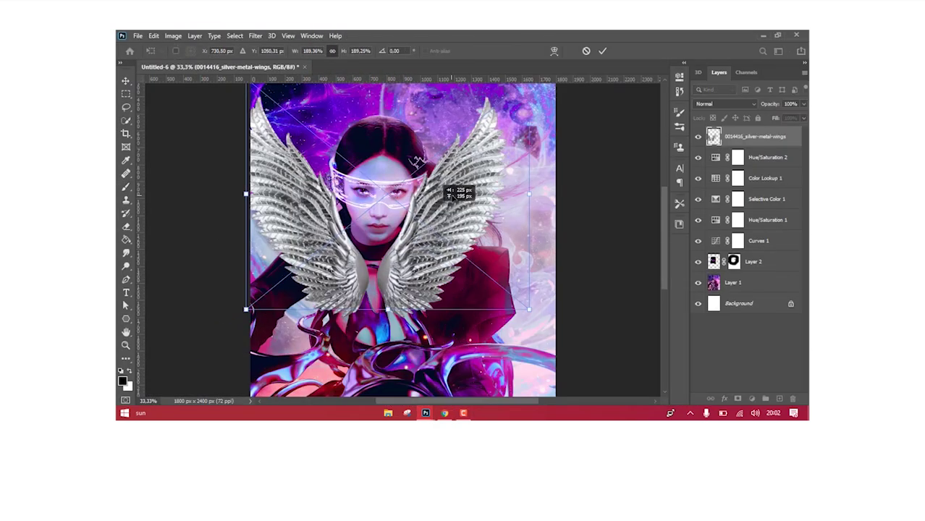
- Enlarge the wings over the portrait and set their blend mode to Luminosity
{"action": "left_click_drag", "start_coordinate": [529, 309], "coordinate": [599, 342]}
{"action": "key", "text": "Return"}
{"action": "left_click", "coordinate": [724, 103]}
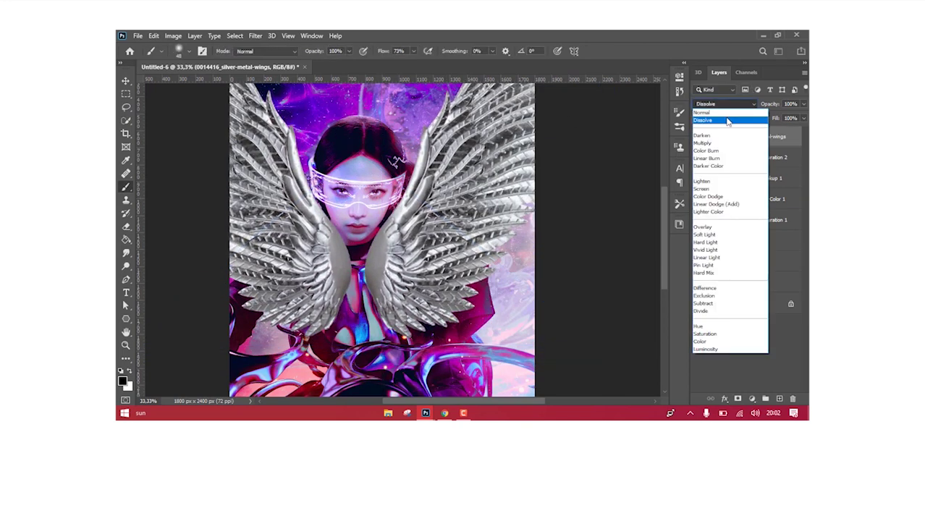
{"action": "left_click", "coordinate": [729, 151]}
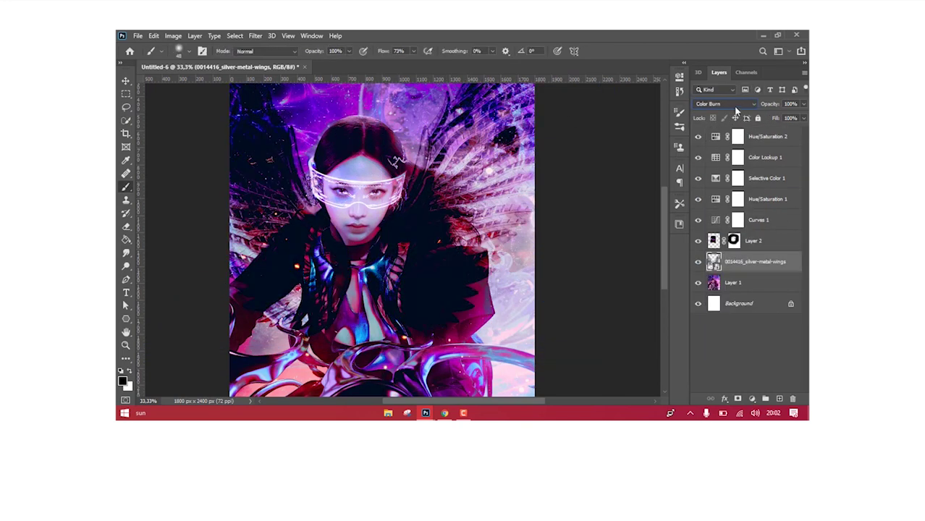
{"action": "left_click", "coordinate": [724, 103]}
{"action": "left_click", "coordinate": [708, 346]}
- Add a layer mask to the wings and paint them off the chest and shoulders
{"action": "left_click", "coordinate": [737, 399]}
{"action": "left_click_drag", "start_coordinate": [770, 104], "coordinate": [729, 104]}
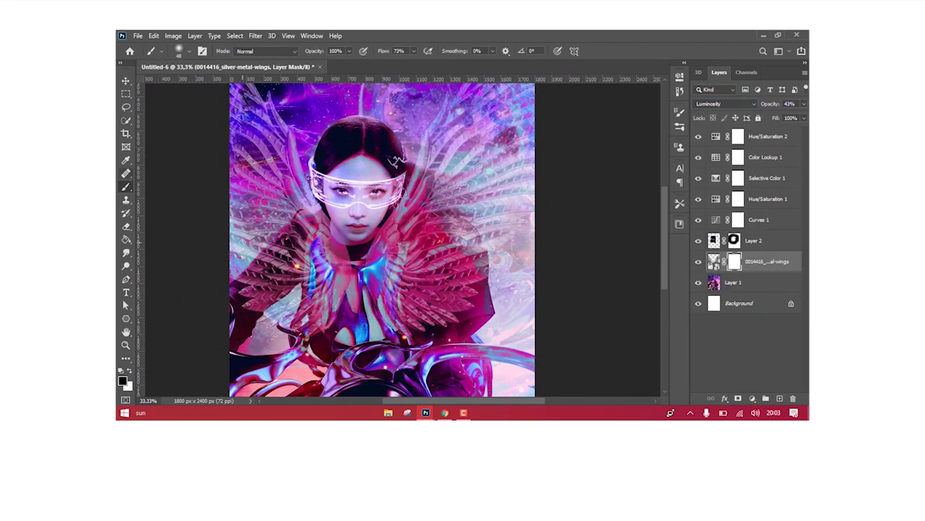
{"action": "left_click_drag", "start_coordinate": [322, 231], "coordinate": [316, 317]}
{"action": "left_click_drag", "start_coordinate": [274, 343], "coordinate": [313, 313]}
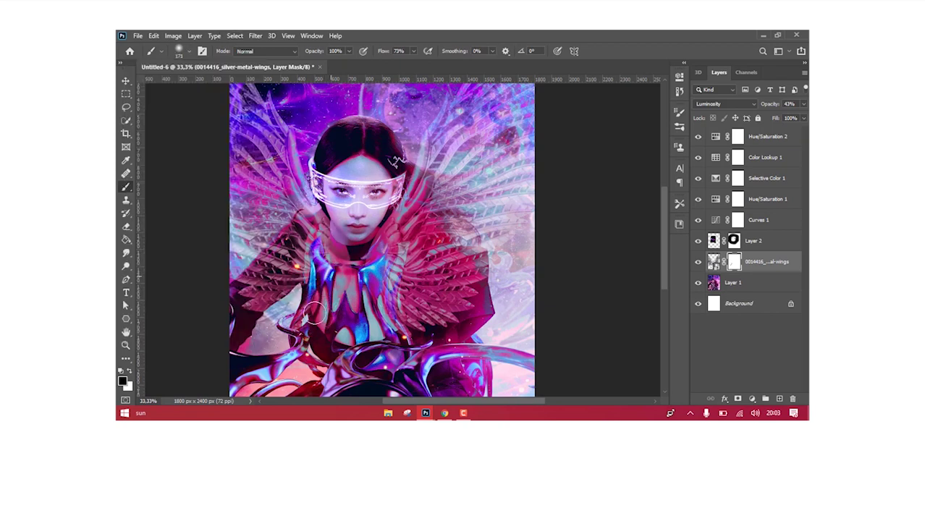
{"action": "left_click_drag", "start_coordinate": [277, 272], "coordinate": [302, 235]}
{"action": "mouse_move", "coordinate": [347, 261]}
{"action": "left_mouse_down"}
{"action": "mouse_move", "coordinate": [429, 262]}
{"action": "mouse_move", "coordinate": [412, 219]}
{"action": "left_mouse_up"}
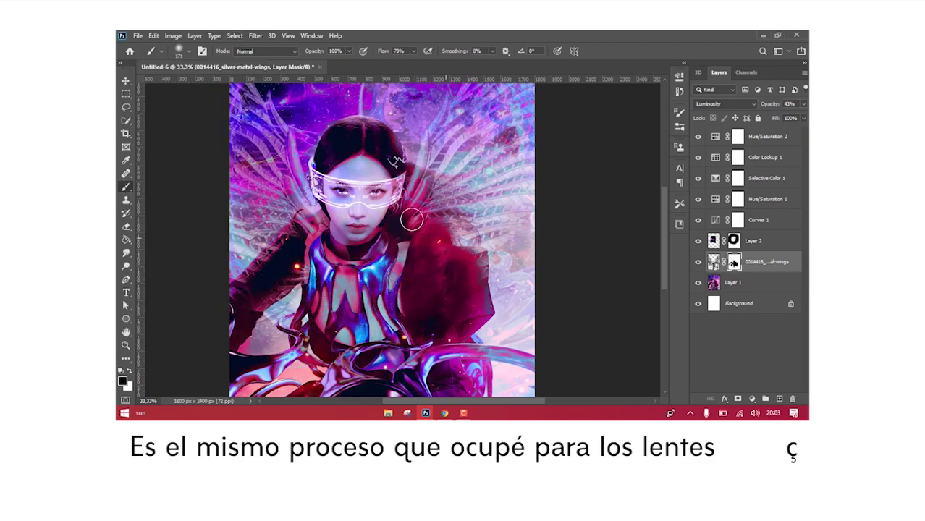
{"action": "left_click", "coordinate": [189, 54]}
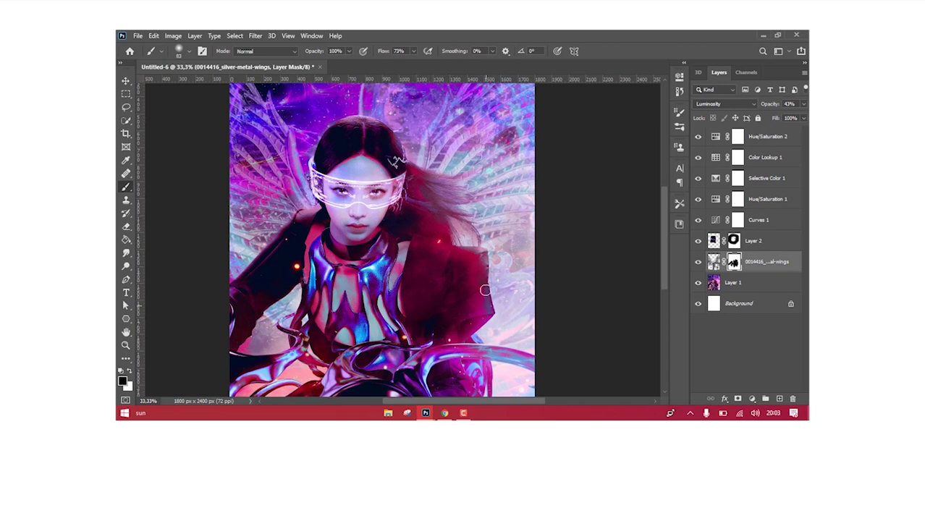
{"action": "left_click_drag", "start_coordinate": [803, 103], "coordinate": [733, 112]}
- Zoom in on the face, check the wings layer, and lower its opacity to 65
{"action": "left_click", "coordinate": [733, 282]}
{"action": "key", "text": "z"}
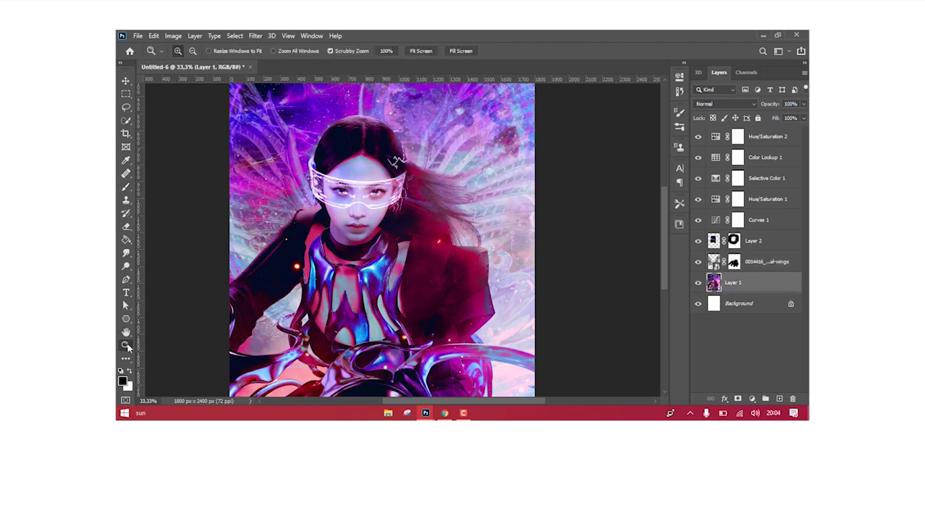
{"action": "left_click", "coordinate": [255, 181]}
{"action": "left_click", "coordinate": [698, 261]}
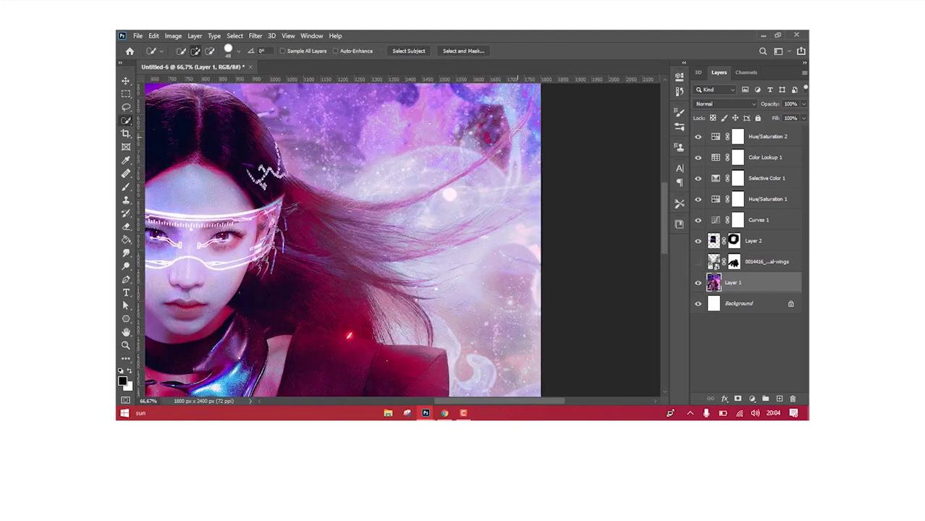
{"action": "left_click", "coordinate": [697, 261]}
{"action": "left_click", "coordinate": [733, 262]}
{"action": "left_click_drag", "start_coordinate": [769, 106], "coordinate": [741, 111]}
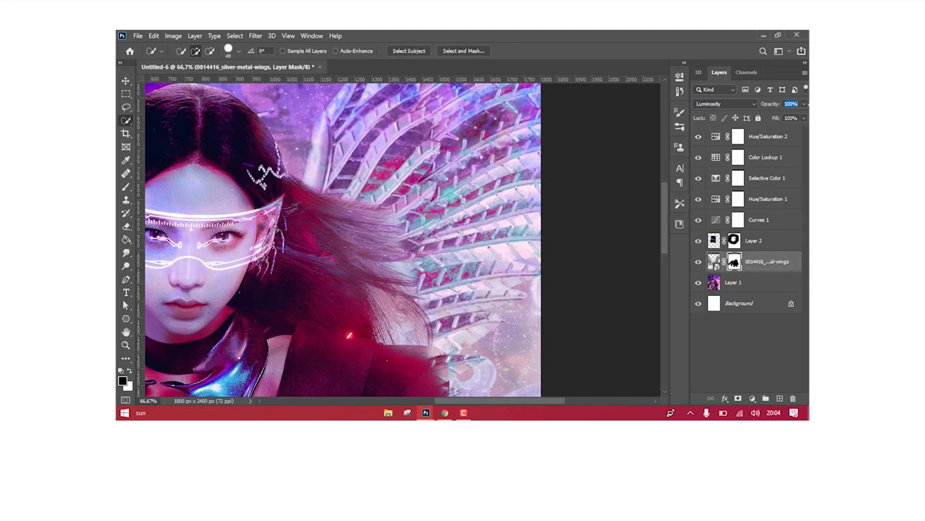
{"action": "type", "text": "65"}
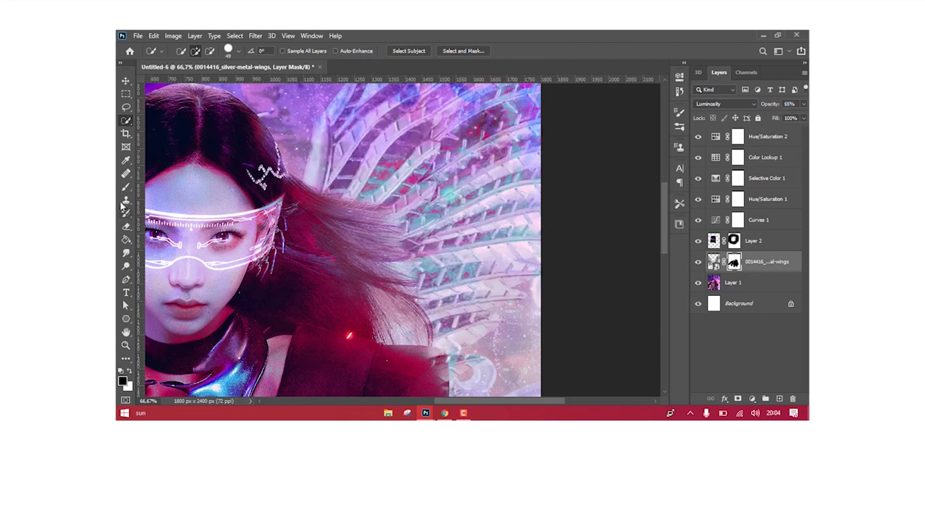
- Refine the wings mask with a size-31 brush and set the wings opacity to 74%
{"action": "left_click", "coordinate": [125, 186]}
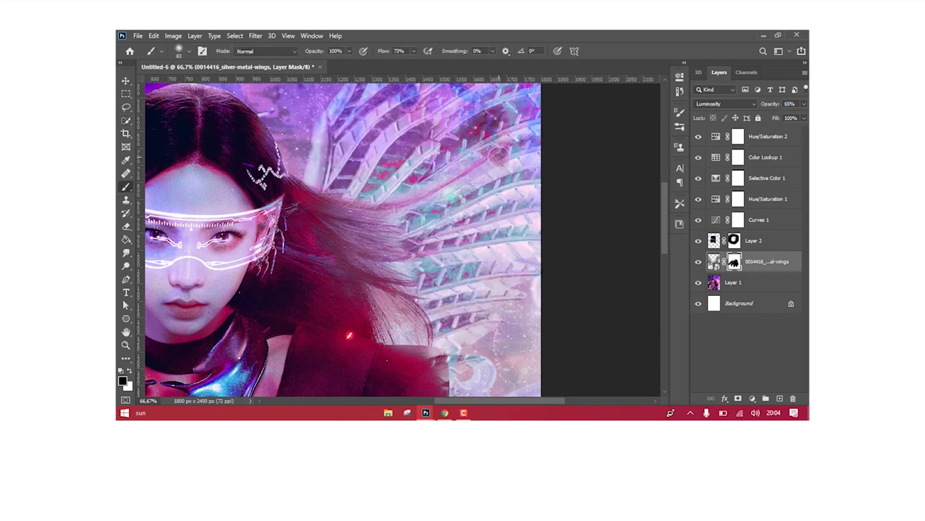
{"action": "left_click", "coordinate": [190, 52]}
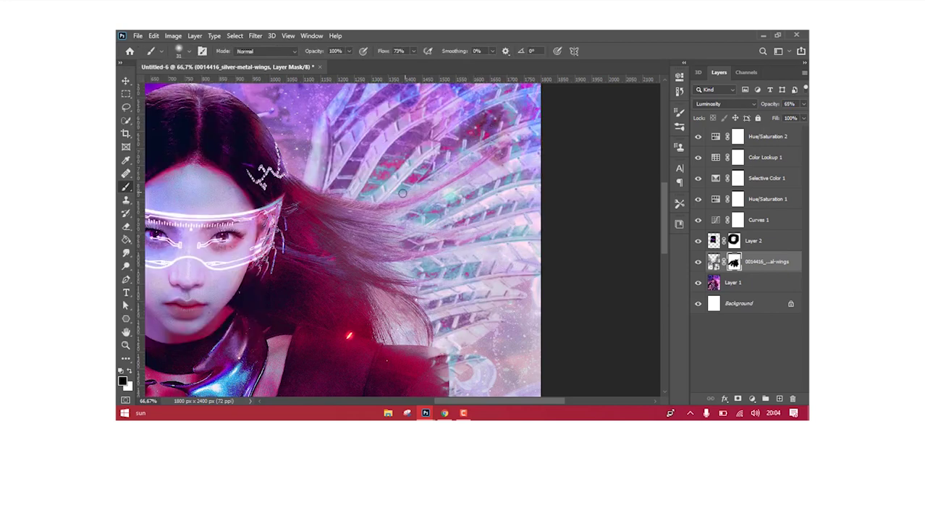
{"action": "key", "text": "ctrl+minus"}
{"action": "key", "text": "ctrl+minus"}
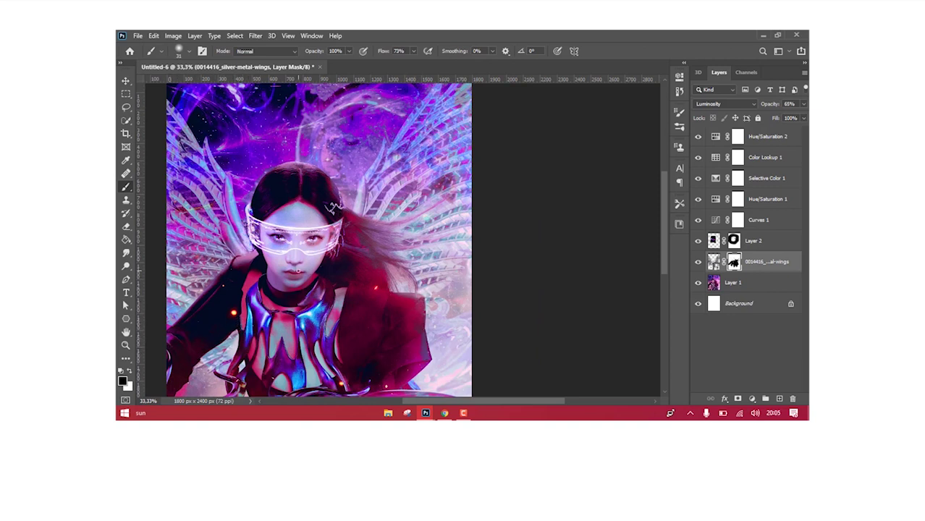
{"action": "key", "text": "ctrl+minus"}
{"action": "left_click_drag", "start_coordinate": [776, 107], "coordinate": [772, 109]}
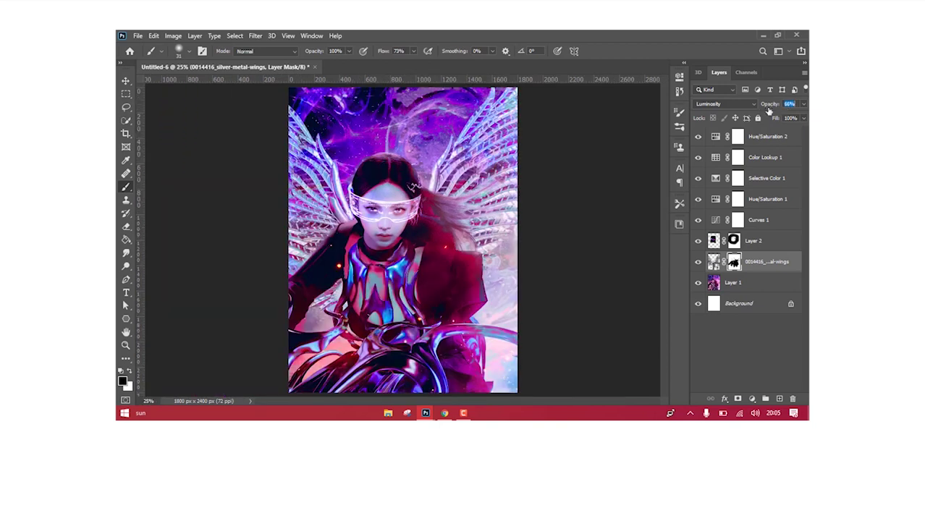
{"action": "left_click", "coordinate": [125, 81]}
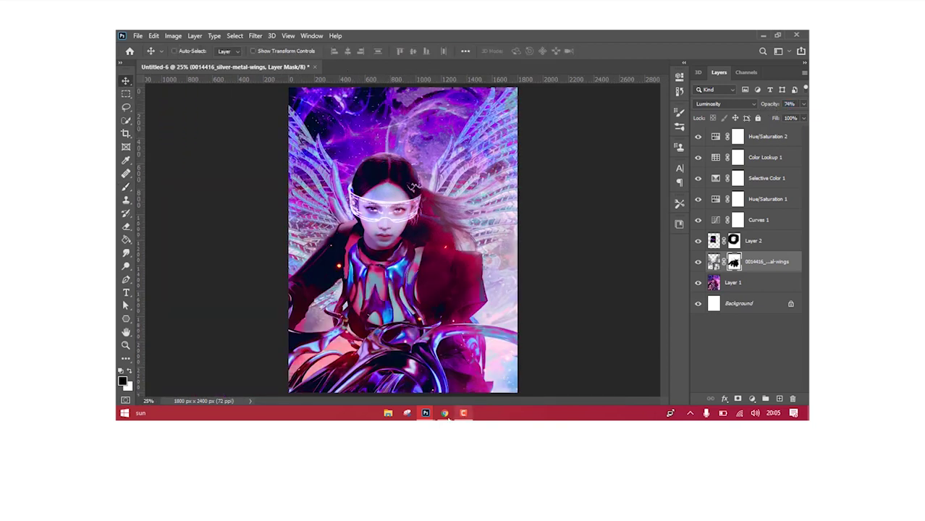
{"action": "left_click", "coordinate": [758, 220]}
- Group the five adjustment layers, then select Layer 2
{"action": "left_click", "coordinate": [754, 141], "text": "shift"}
{"action": "key", "text": "ctrl+g"}
{"action": "double_click", "coordinate": [736, 132]}
{"action": "type", "text": "coloring."}
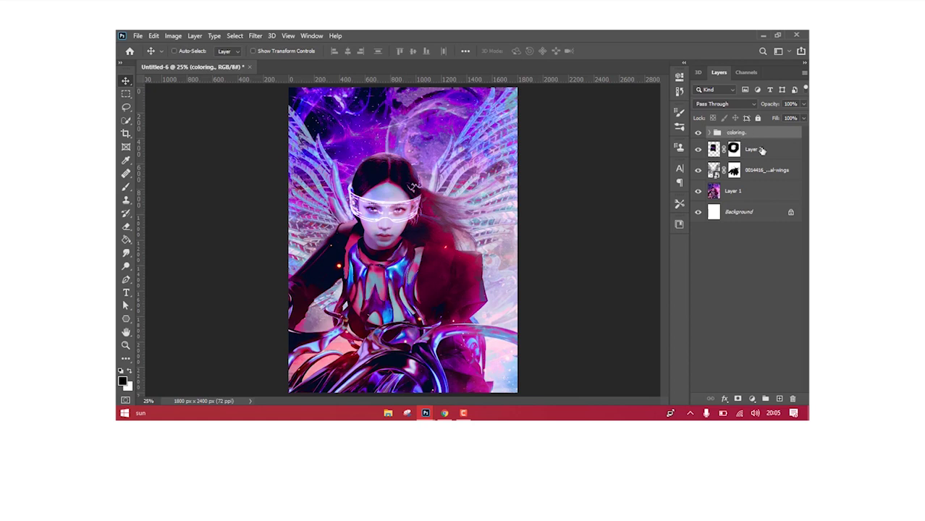
{"action": "left_click", "coordinate": [753, 149]}
- Add a NEXTLEVEL text line near the top and centre it horizontally
{"action": "left_click", "coordinate": [127, 293]}
{"action": "left_click", "coordinate": [360, 137]}
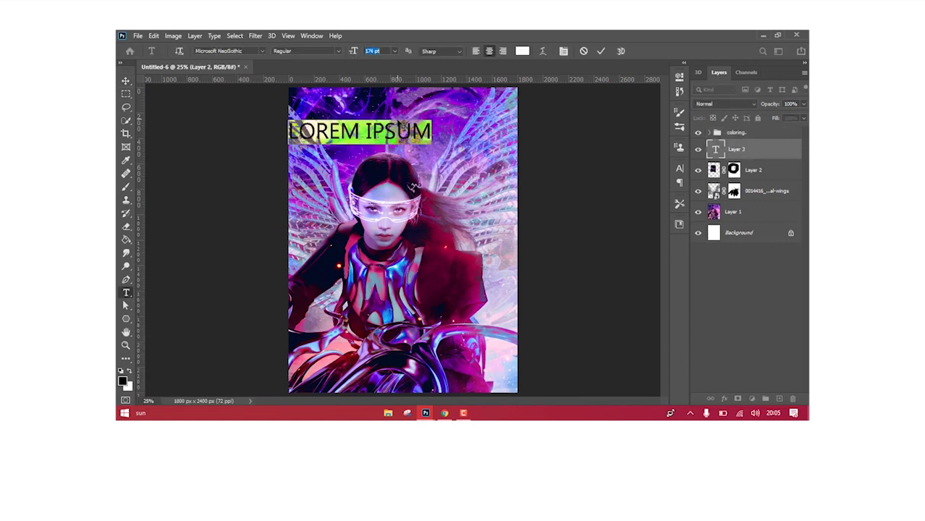
{"action": "type", "text": "NEXTLEVEL"}
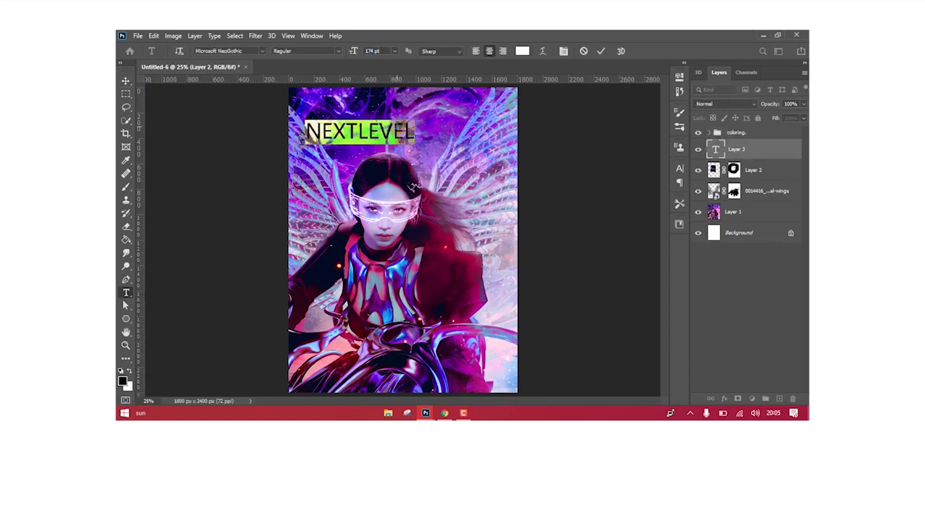
{"action": "scroll", "coordinate": [371, 56], "scroll_direction": "up", "scroll_amount": 2}
{"action": "key", "text": "ctrl+Return"}
{"action": "key", "text": "v"}
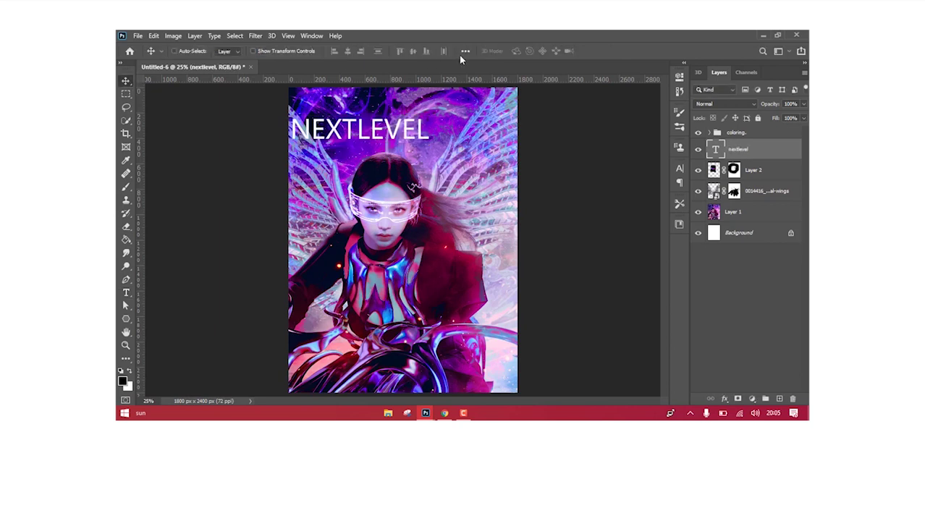
{"action": "left_click", "coordinate": [466, 51]}
{"action": "left_click", "coordinate": [348, 51]}
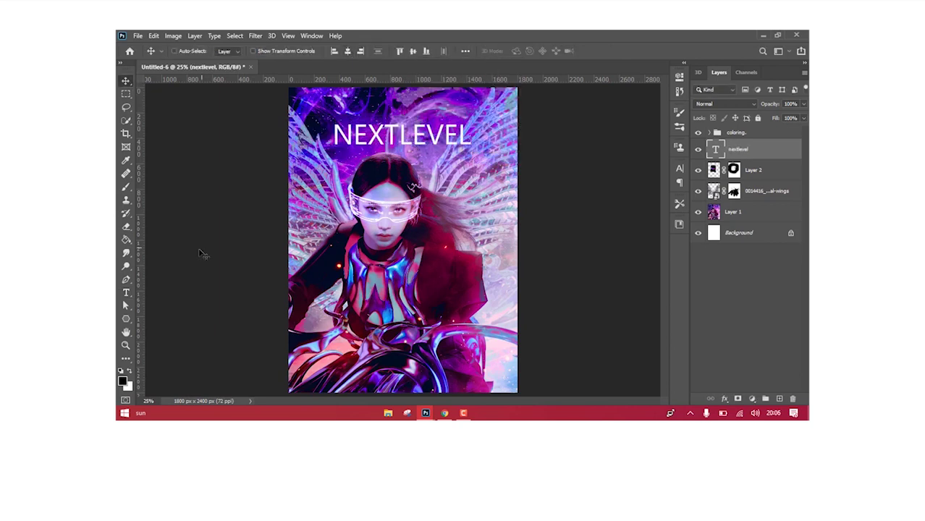
- Try fonts on the NEXTLEVEL title, previewing TrickShot Bold
{"action": "key", "text": "t"}
{"action": "double_click", "coordinate": [402, 133]}
{"action": "left_click", "coordinate": [228, 51]}
{"action": "left_click", "coordinate": [374, 100]}
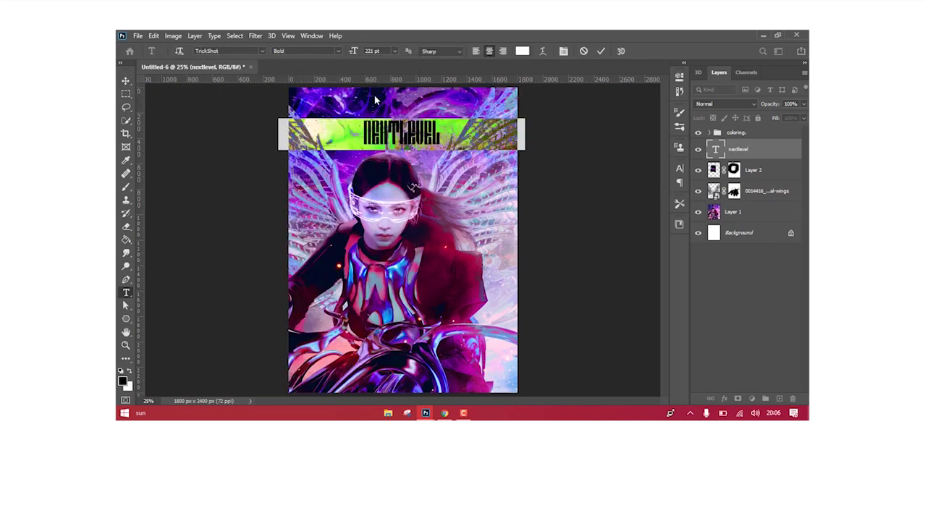
{"action": "key", "text": "Down"}
{"action": "key", "text": "Down"}
{"action": "left_click", "coordinate": [250, 51]}
{"action": "key", "text": "Down"}
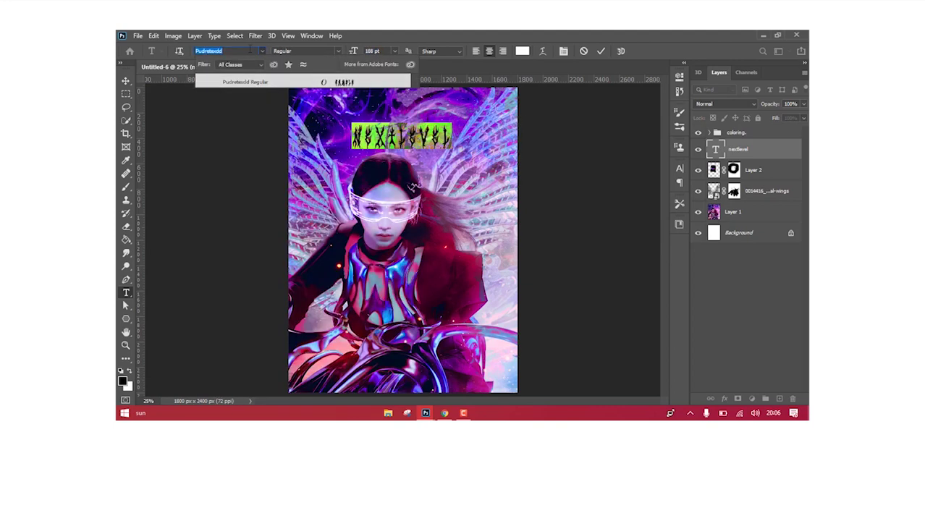
{"action": "key", "text": "BackSpace"}
{"action": "type", "text": "apache"}
{"action": "key", "text": "Return"}
{"action": "left_click", "coordinate": [228, 50]}
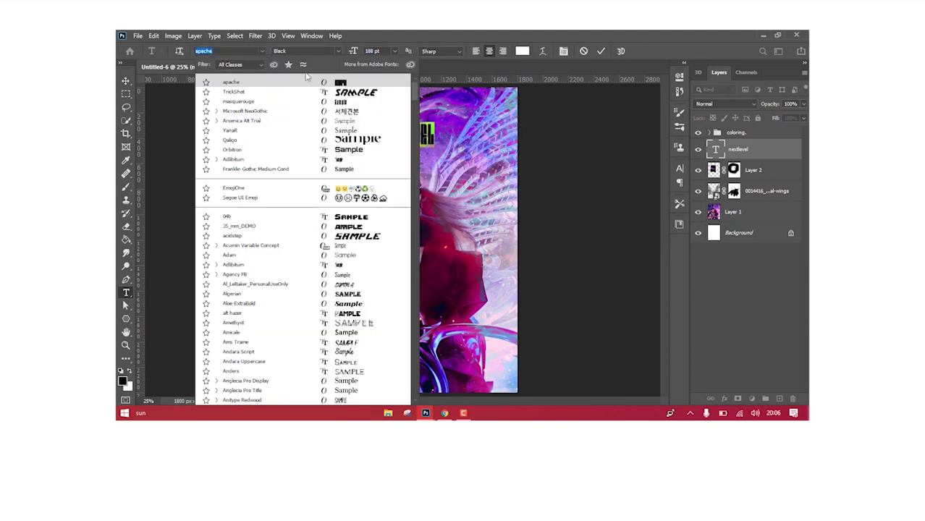
{"action": "key", "text": "Down"}
{"action": "key", "text": "Escape"}
- Set the title font to WARNING and scale it up to 255 pt
{"action": "left_click", "coordinate": [263, 51]}
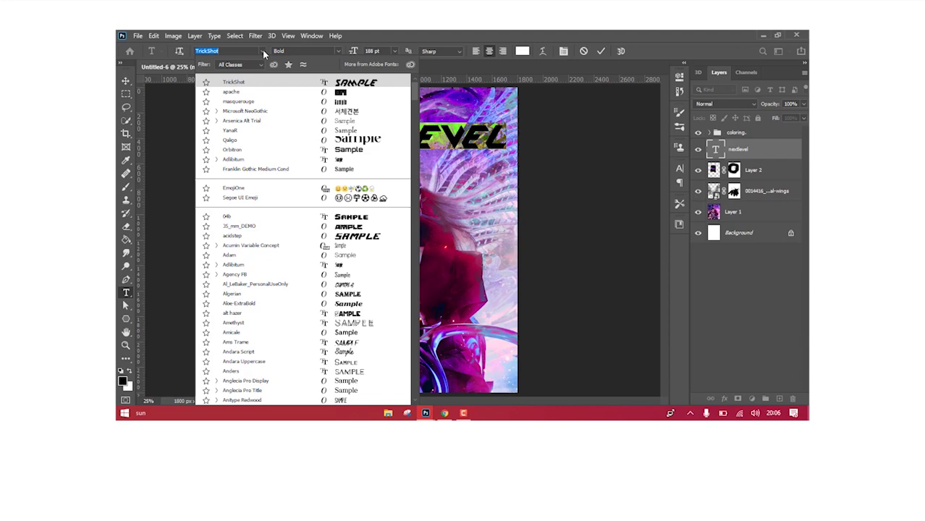
{"action": "type", "text": "warning"}
{"action": "key", "text": "Return"}
{"action": "left_click_drag", "start_coordinate": [353, 50], "coordinate": [408, 50]}
{"action": "left_click", "coordinate": [126, 80]}
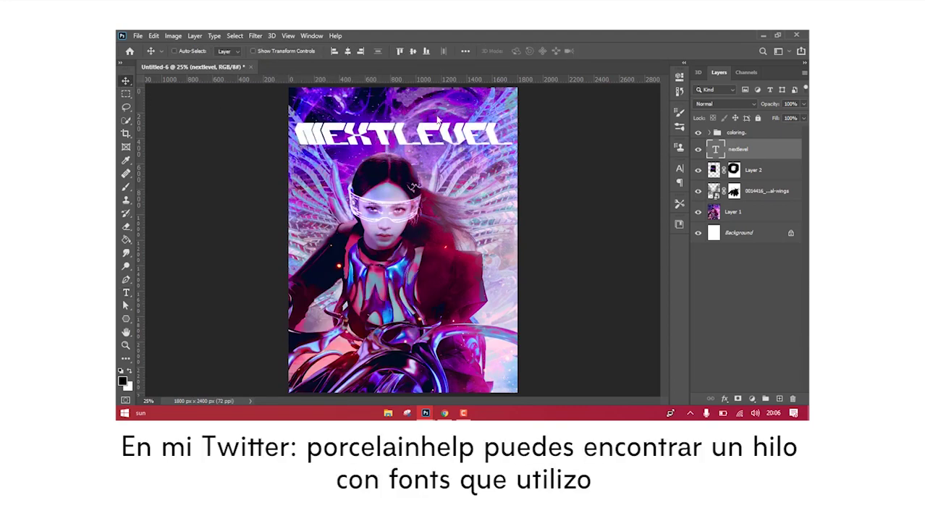
- Position the NEXTLEVEL title across the top, above the portrait's head
{"action": "left_click_drag", "start_coordinate": [480, 93], "coordinate": [455, 76]}
{"action": "left_click_drag", "start_coordinate": [455, 122], "coordinate": [438, 129]}
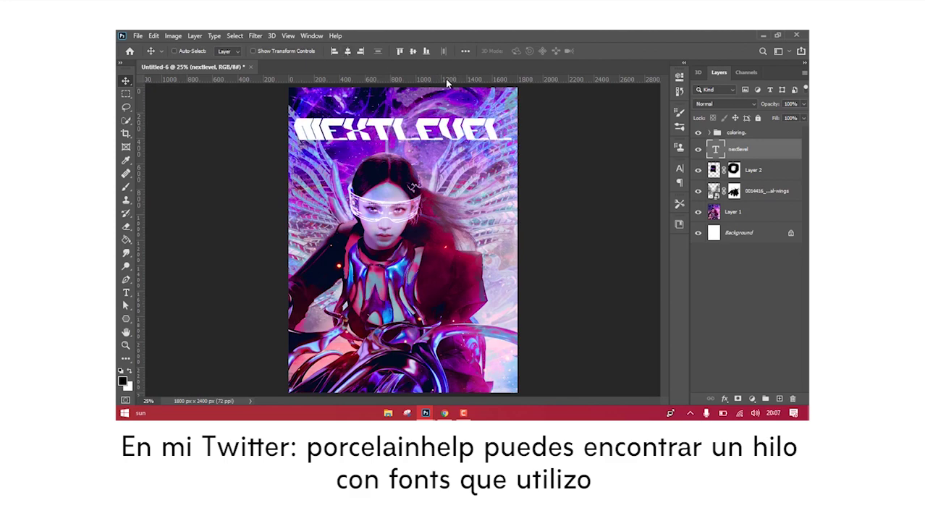
{"action": "key", "text": "ctrl+plus"}
{"action": "key", "text": "ctrl+plus"}
{"action": "left_click_drag", "start_coordinate": [663, 217], "coordinate": [669, 172]}
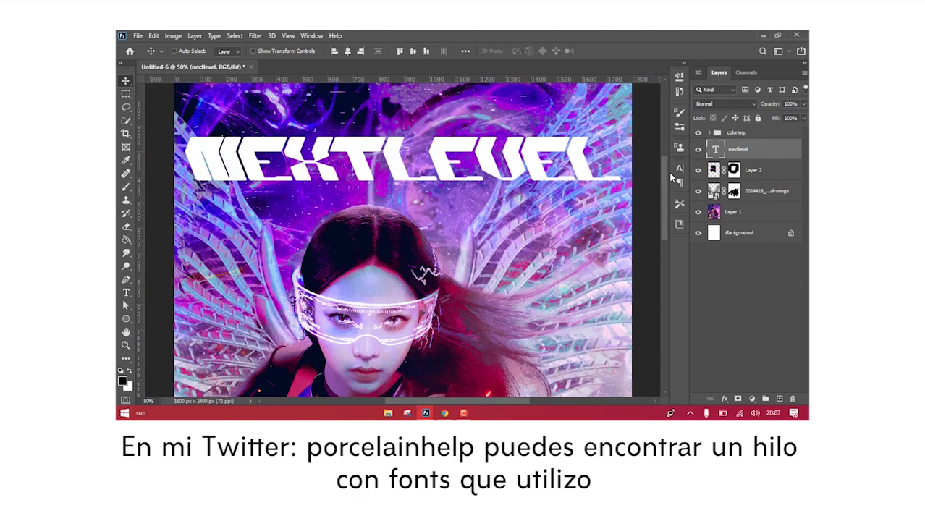
{"action": "left_click", "coordinate": [126, 292]}
- Change the title font to Ladi Dense
{"action": "double_click", "coordinate": [380, 151]}
{"action": "left_click", "coordinate": [217, 51]}
{"action": "type", "text": "Ladi"}
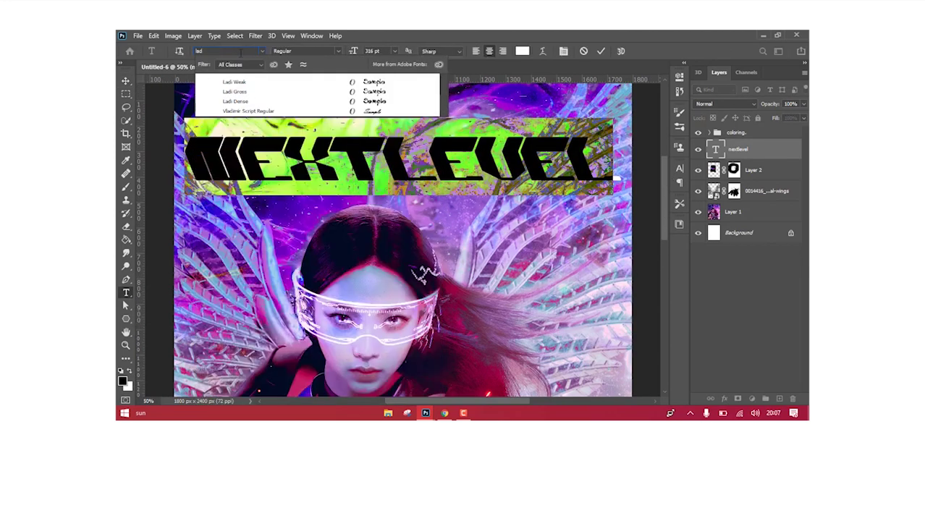
{"action": "key", "text": "Return"}
- Break the title into two lines reading NEXT / LEVEL
{"action": "left_click", "coordinate": [339, 143]}
{"action": "key", "text": "Return"}
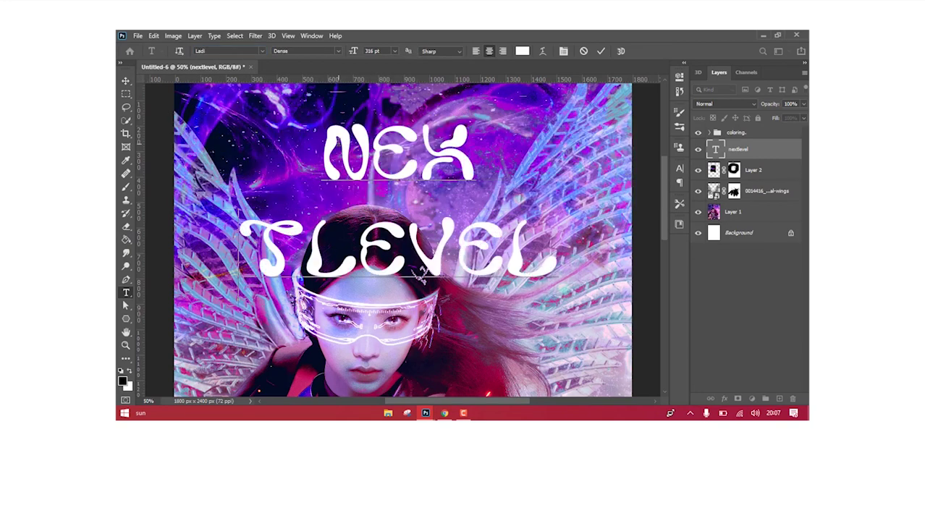
{"action": "key", "text": "BackSpace"}
{"action": "key", "text": "Right"}
{"action": "key", "text": "Return"}
{"action": "key", "text": "ctrl+minus"}
{"action": "key", "text": "ctrl+minus"}
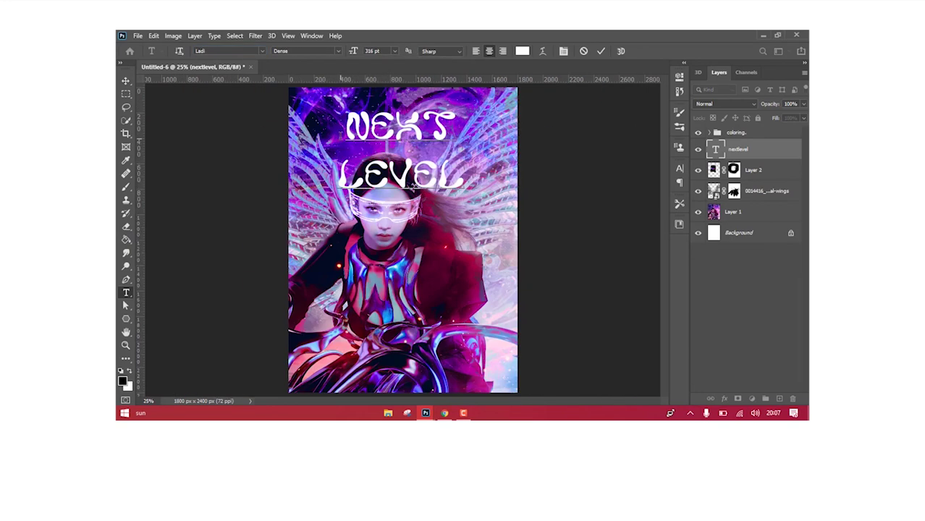
- Set the title's leading to 275 pt in the Character panel
{"action": "key", "text": "ctrl+a"}
{"action": "left_click", "coordinate": [678, 169]}
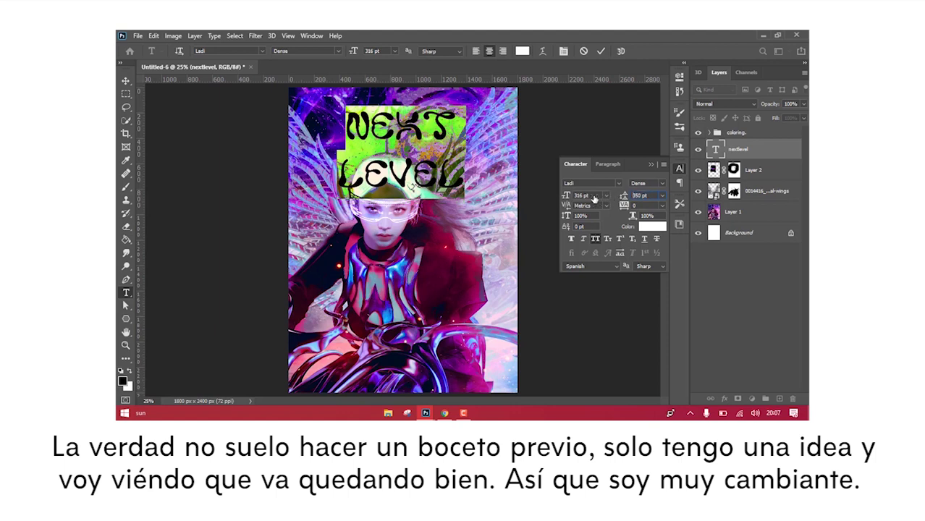
{"action": "type", "text": "275"}
{"action": "key", "text": "Return"}
{"action": "key", "text": "ctrl+Return"}
{"action": "key", "text": "v"}
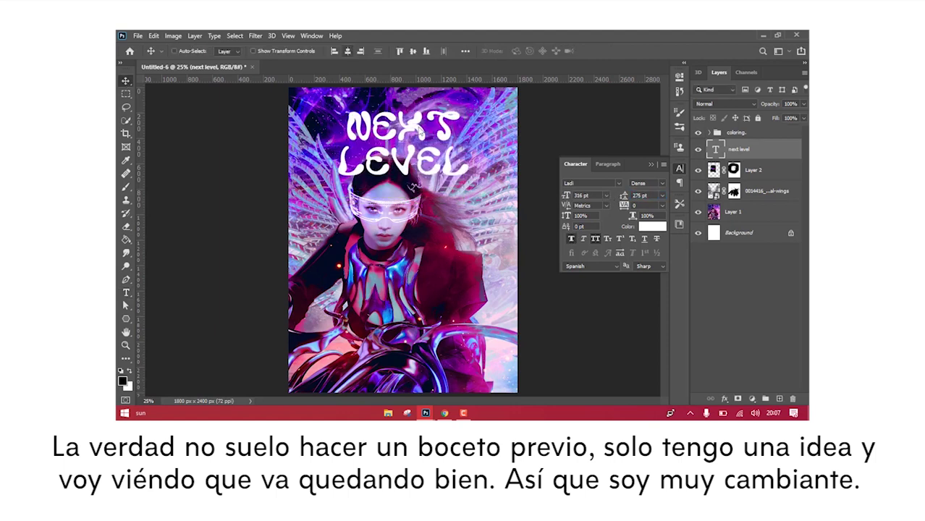
- Move the NEXT LEVEL title over the chest and enlarge it with Free Transform
{"action": "left_click_drag", "start_coordinate": [427, 131], "coordinate": [429, 286]}
{"action": "key", "text": "ctrl+t"}
{"action": "left_click_drag", "start_coordinate": [471, 329], "coordinate": [483, 327]}
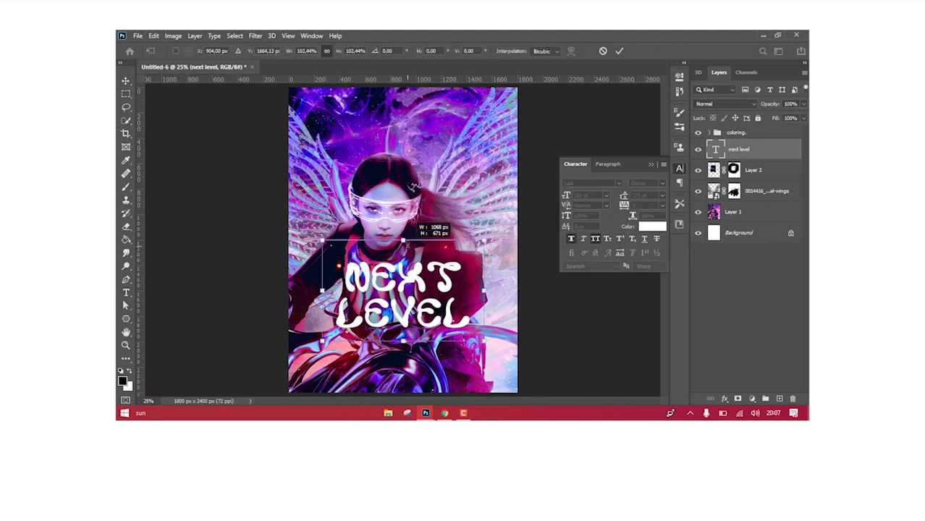
{"action": "key", "text": "Return"}
{"action": "key", "text": "ctrl+plus"}
{"action": "key", "text": "ctrl+plus"}
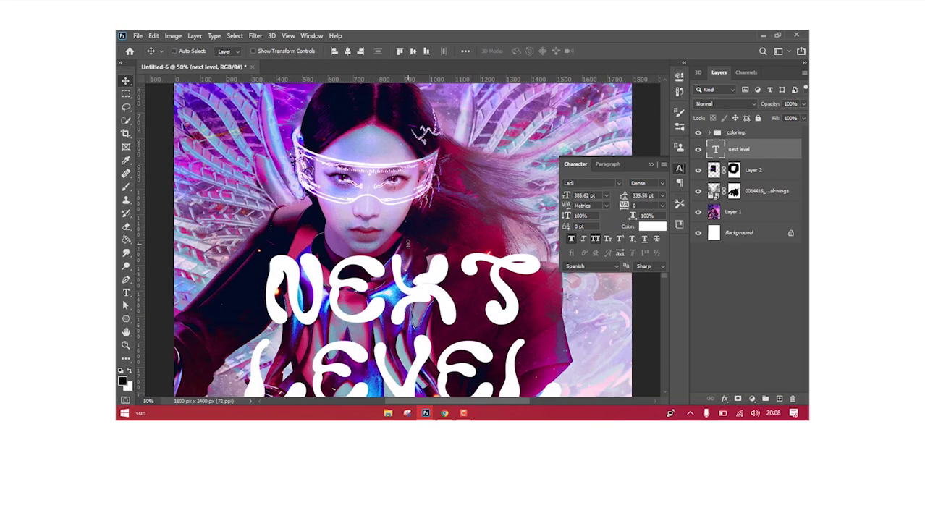
{"action": "left_click", "coordinate": [679, 168]}
{"action": "key", "text": "ctrl+plus"}
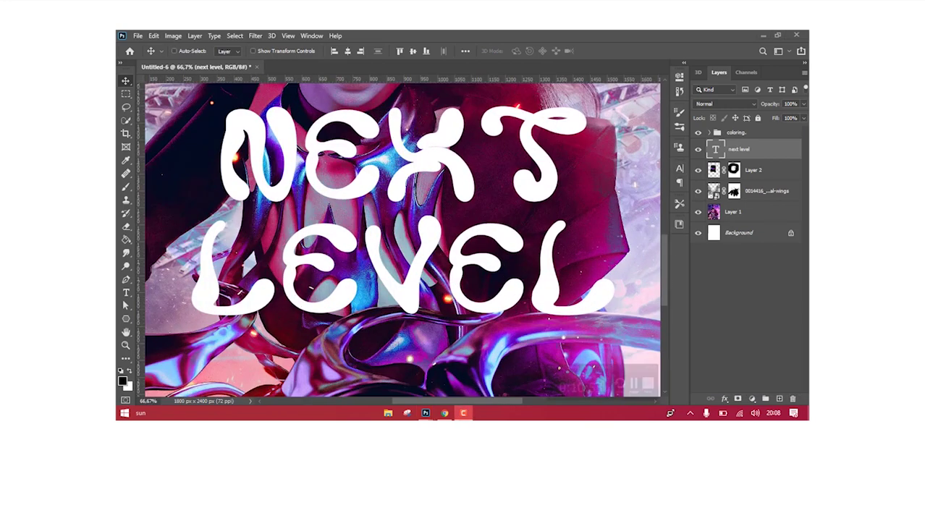
{"action": "key", "text": "ctrl+shift+n"}
- On the new layer, paint soft black strokes over NEXT and LEVEL
{"action": "key", "text": "Return"}
{"action": "left_click", "coordinate": [127, 188]}
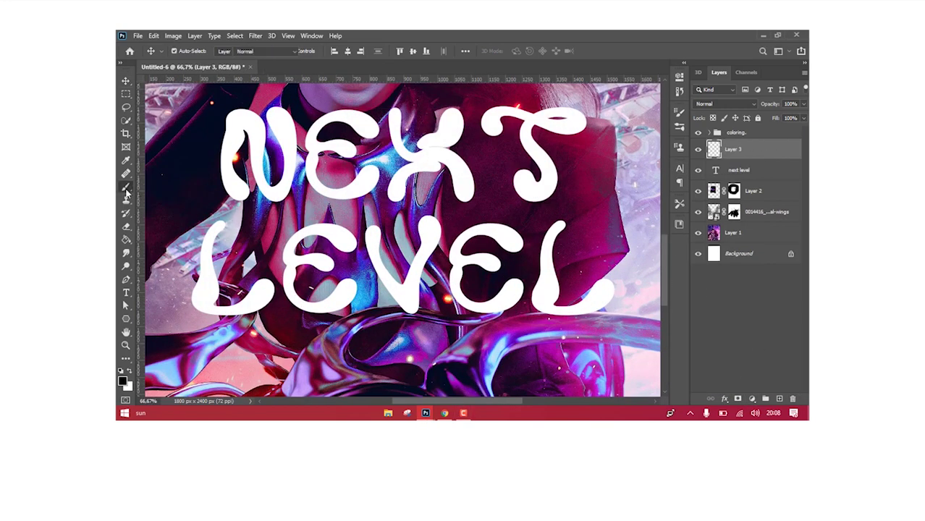
{"action": "left_click", "coordinate": [188, 52]}
{"action": "left_click_drag", "start_coordinate": [333, 144], "coordinate": [427, 181]}
{"action": "left_click_drag", "start_coordinate": [246, 267], "coordinate": [564, 261]}
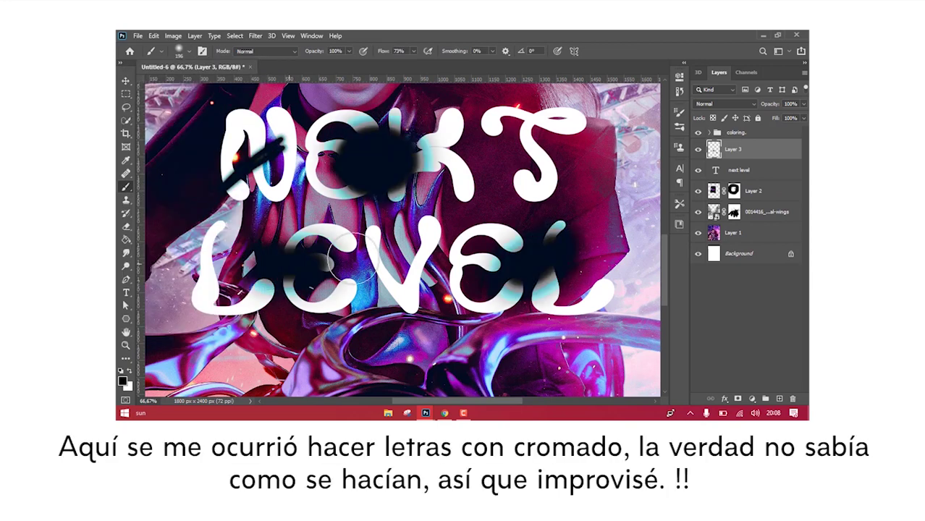
{"action": "left_click_drag", "start_coordinate": [188, 268], "coordinate": [405, 257]}
- Paint soft white strokes across the title letters
{"action": "left_click", "coordinate": [122, 380]}
{"action": "left_click", "coordinate": [495, 210]}
{"action": "left_click", "coordinate": [716, 200]}
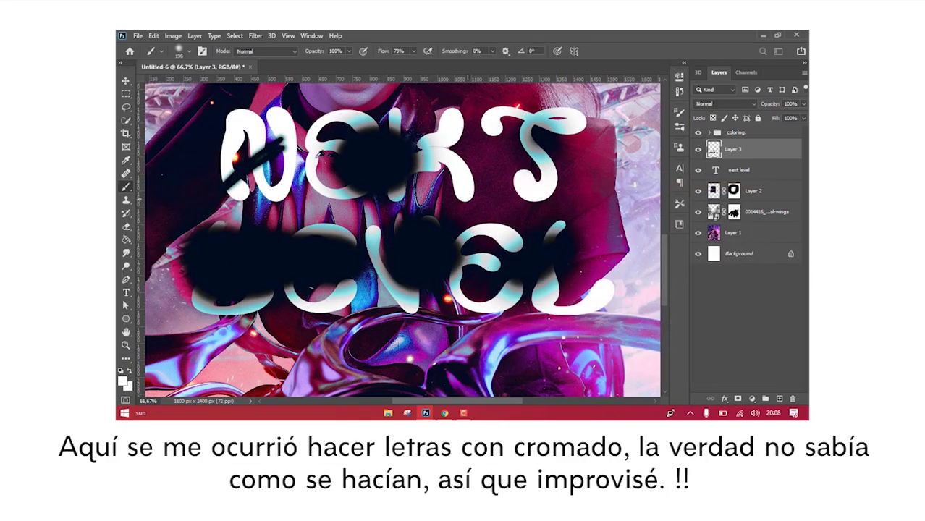
{"action": "left_click_drag", "start_coordinate": [369, 138], "coordinate": [246, 174]}
{"action": "left_click_drag", "start_coordinate": [195, 290], "coordinate": [406, 282]}
{"action": "left_click_drag", "start_coordinate": [441, 238], "coordinate": [550, 304]}
{"action": "left_click_drag", "start_coordinate": [492, 94], "coordinate": [550, 144]}
{"action": "left_click_drag", "start_coordinate": [543, 94], "coordinate": [413, 210]}
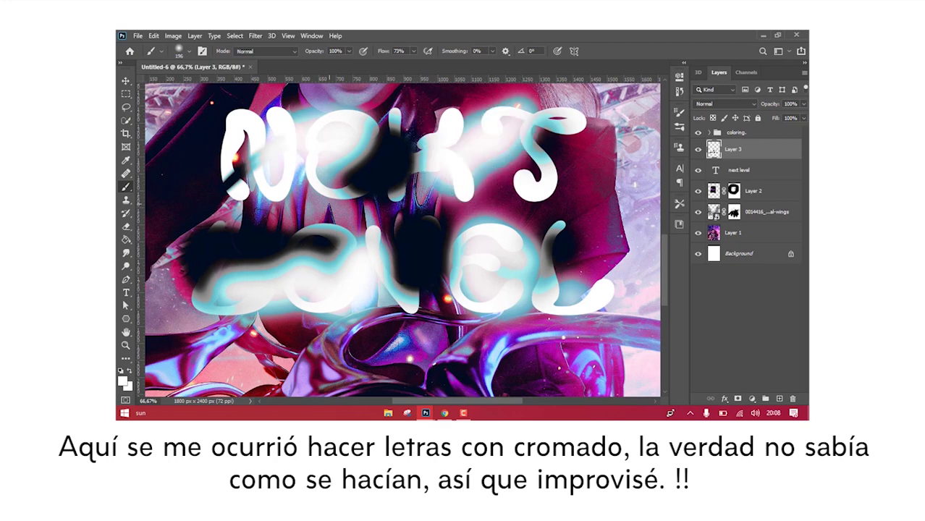
- Add cyan strokes and thin white scribbles over the letters
{"action": "left_click", "coordinate": [122, 380]}
{"action": "left_click", "coordinate": [487, 227]}
{"action": "left_click", "coordinate": [724, 201]}
{"action": "left_click_drag", "start_coordinate": [557, 206], "coordinate": [507, 173]}
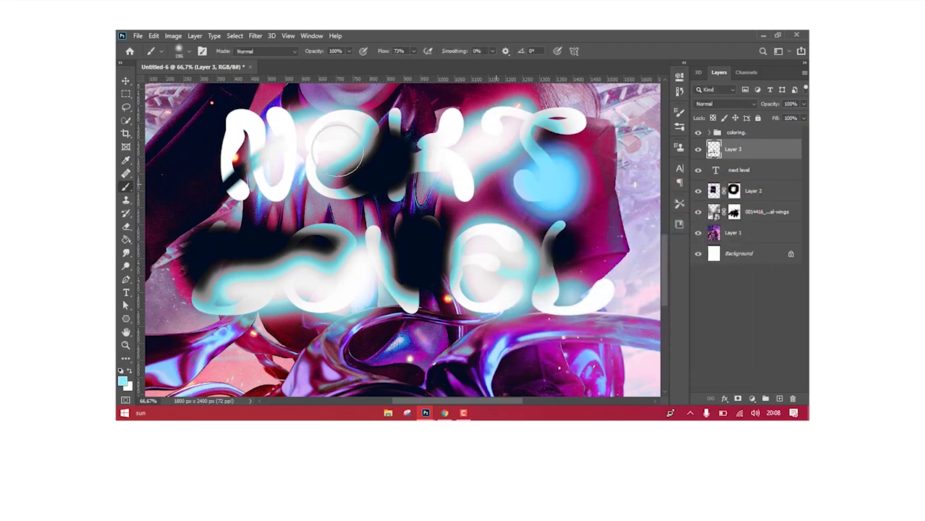
{"action": "left_click_drag", "start_coordinate": [362, 138], "coordinate": [246, 167]}
{"action": "mouse_move", "coordinate": [304, 275]}
{"action": "left_mouse_down"}
{"action": "mouse_move", "coordinate": [483, 277]}
{"action": "mouse_move", "coordinate": [571, 293]}
{"action": "left_mouse_up"}
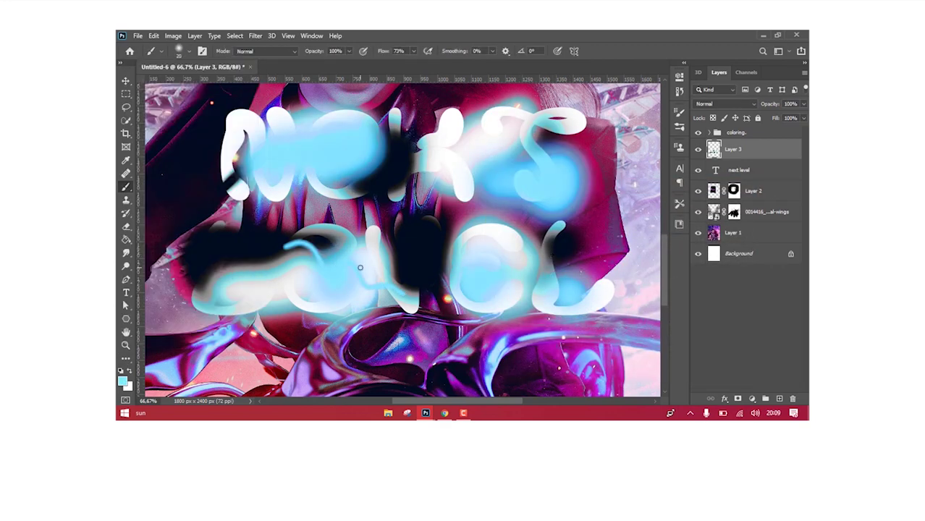
{"action": "left_click_drag", "start_coordinate": [256, 121], "coordinate": [294, 120]}
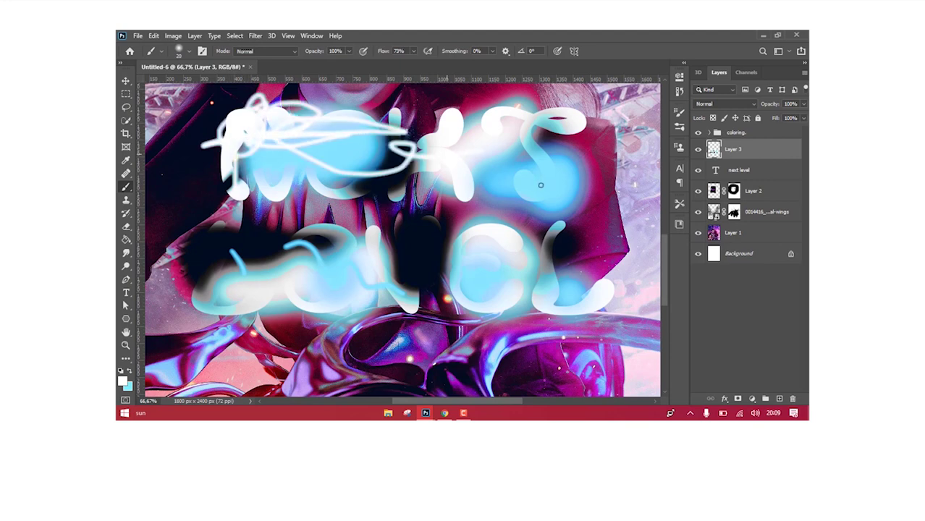
- Paint light pink strokes over the letters with a size-67 brush
{"action": "left_click", "coordinate": [122, 380]}
{"action": "left_click", "coordinate": [634, 220]}
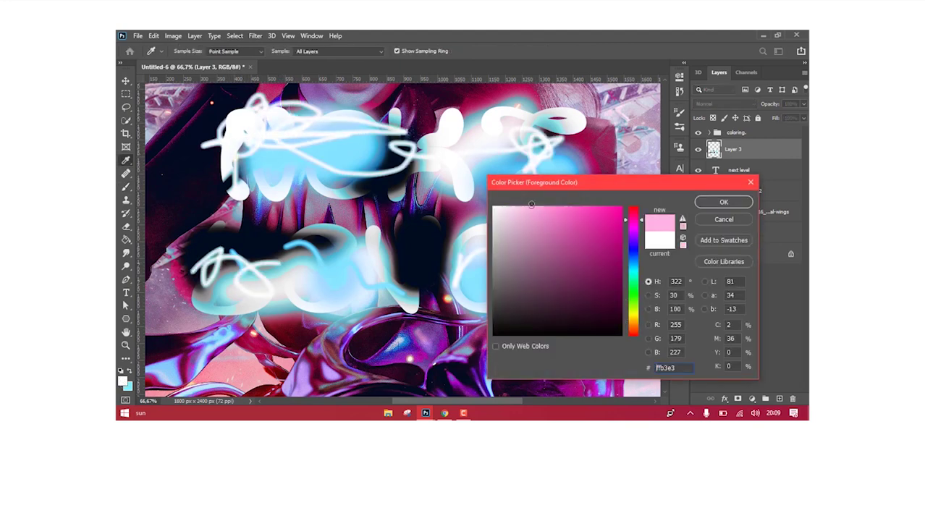
{"action": "left_click", "coordinate": [724, 202]}
{"action": "left_click", "coordinate": [182, 51]}
{"action": "left_click_drag", "start_coordinate": [178, 84], "coordinate": [191, 84]}
{"action": "key", "text": "Return"}
{"action": "left_click_drag", "start_coordinate": [391, 195], "coordinate": [210, 173]}
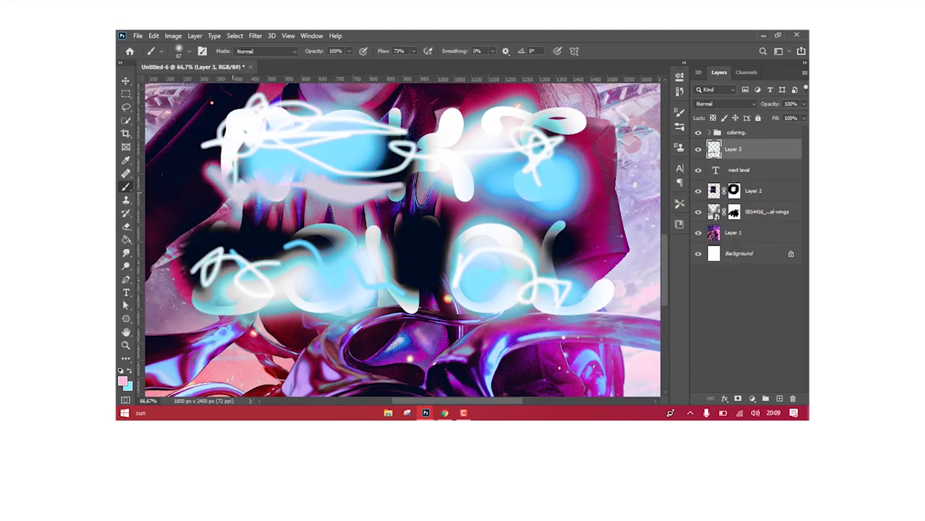
{"action": "left_click_drag", "start_coordinate": [217, 102], "coordinate": [246, 173]}
{"action": "left_click_drag", "start_coordinate": [572, 109], "coordinate": [579, 290]}
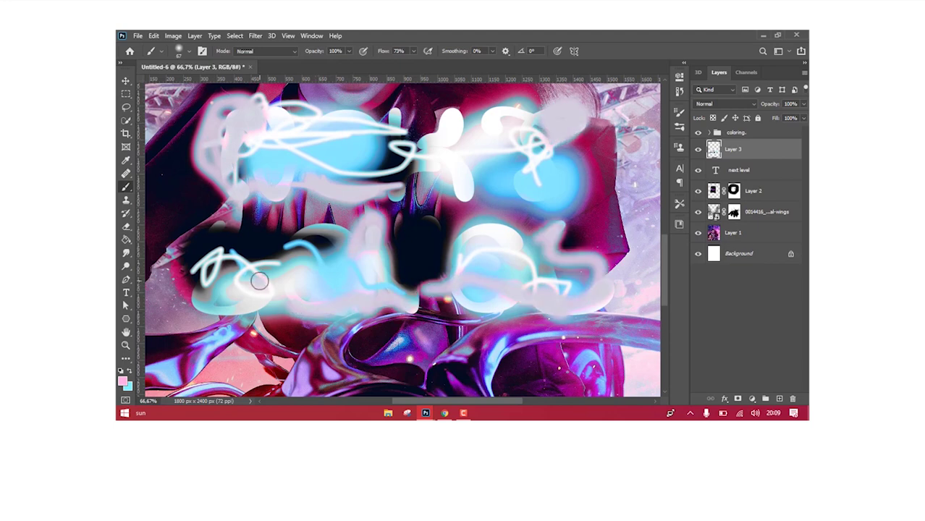
{"action": "left_click_drag", "start_coordinate": [434, 108], "coordinate": [467, 206]}
- Liquify the paint strokes into swirls, then duplicate and merge the copy down
{"action": "left_click", "coordinate": [256, 35]}
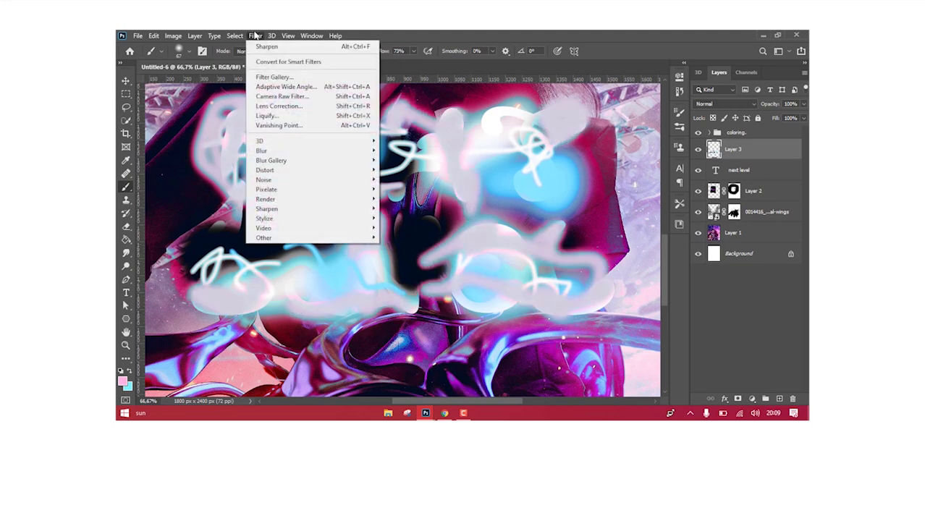
{"action": "left_click", "coordinate": [284, 120]}
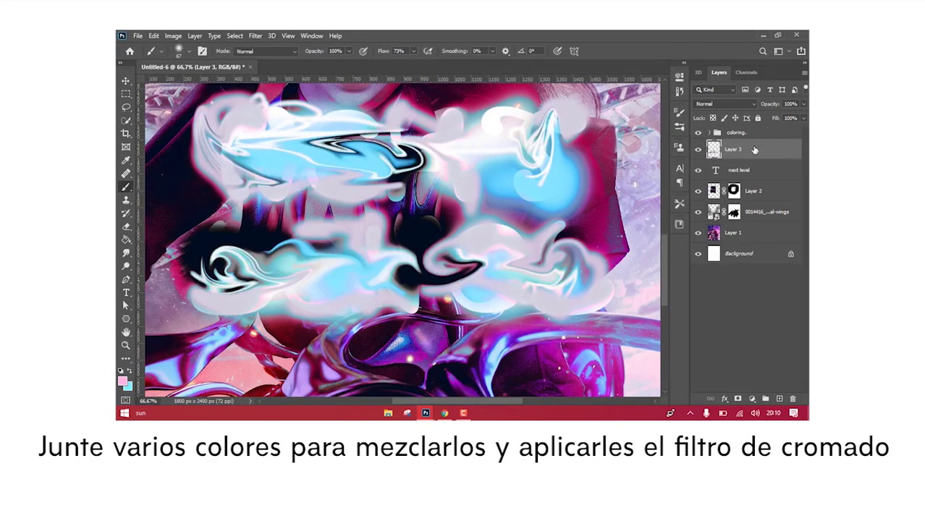
{"action": "mouse_move", "coordinate": [754, 149]}
{"action": "left_mouse_down"}
{"action": "mouse_move", "coordinate": [731, 165]}
{"action": "mouse_move", "coordinate": [731, 177]}
{"action": "left_mouse_up"}
{"action": "left_click", "coordinate": [698, 149]}
{"action": "key", "text": "XF86AudioMute"}
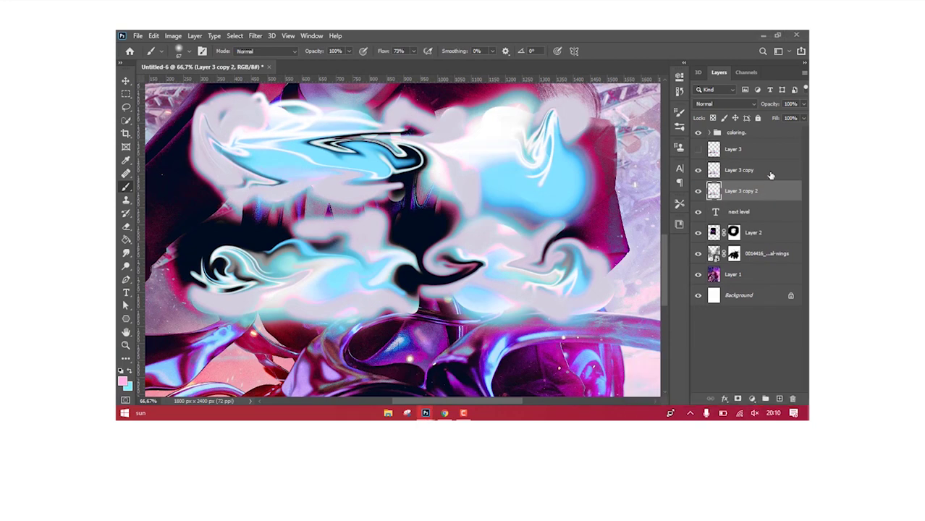
{"action": "right_click", "coordinate": [764, 185]}
{"action": "left_click", "coordinate": [695, 335]}
- Apply the Sketch > Chrome filter and clip the chrome copy to the text
{"action": "left_click", "coordinate": [257, 75]}
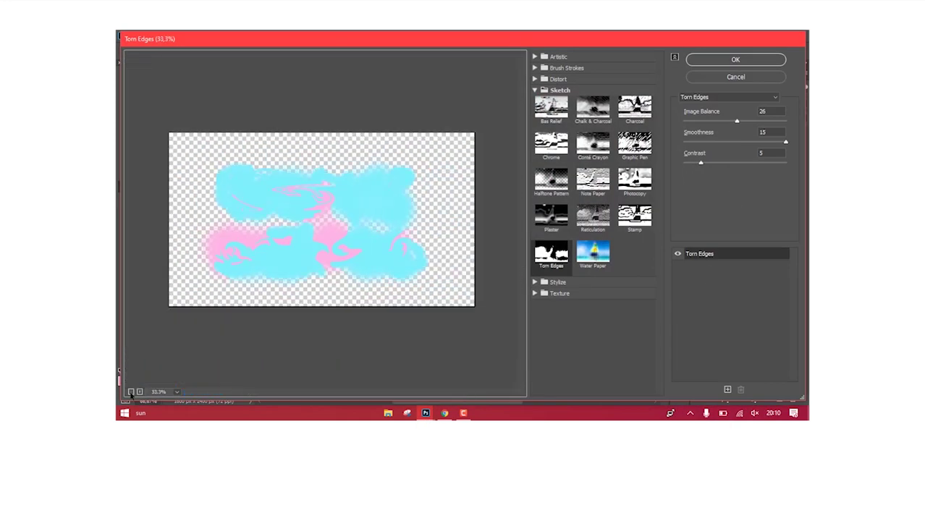
{"action": "left_click", "coordinate": [140, 391]}
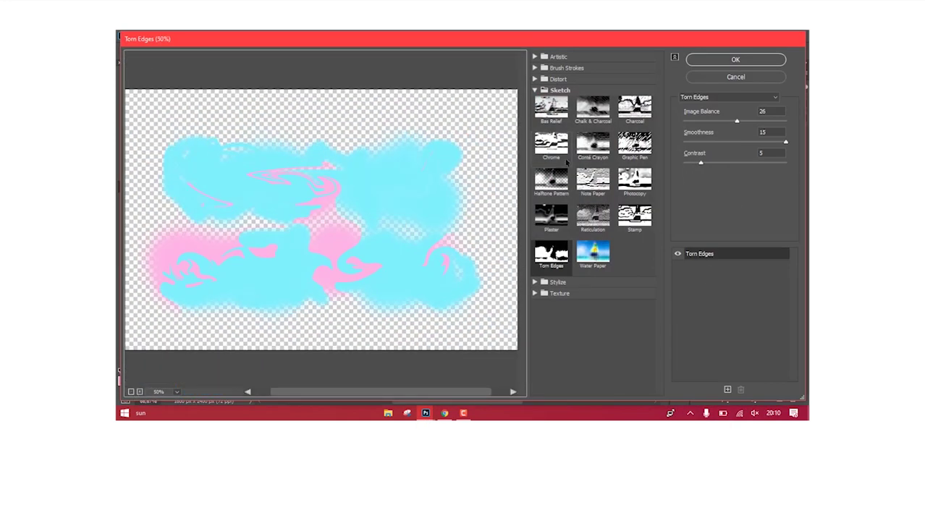
{"action": "left_click", "coordinate": [551, 145]}
{"action": "left_click", "coordinate": [769, 143]}
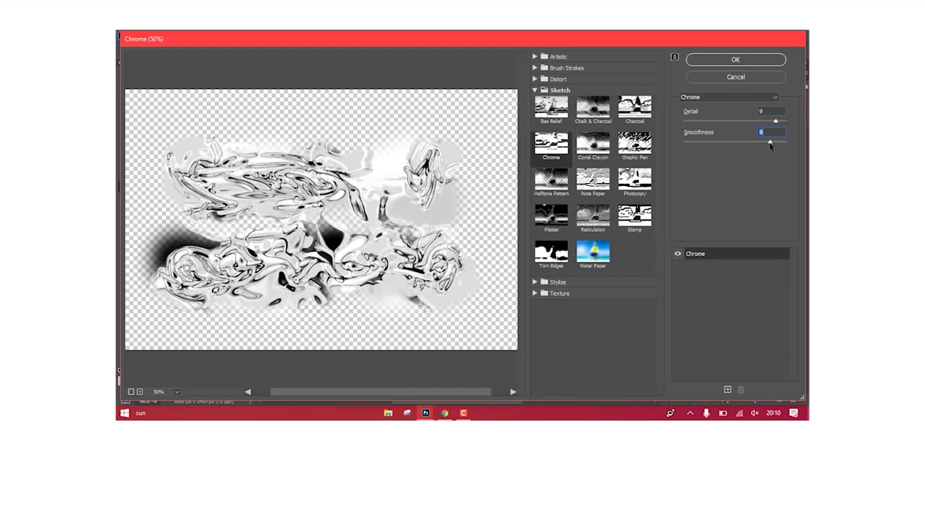
{"action": "left_click", "coordinate": [756, 64]}
{"action": "right_click", "coordinate": [770, 170]}
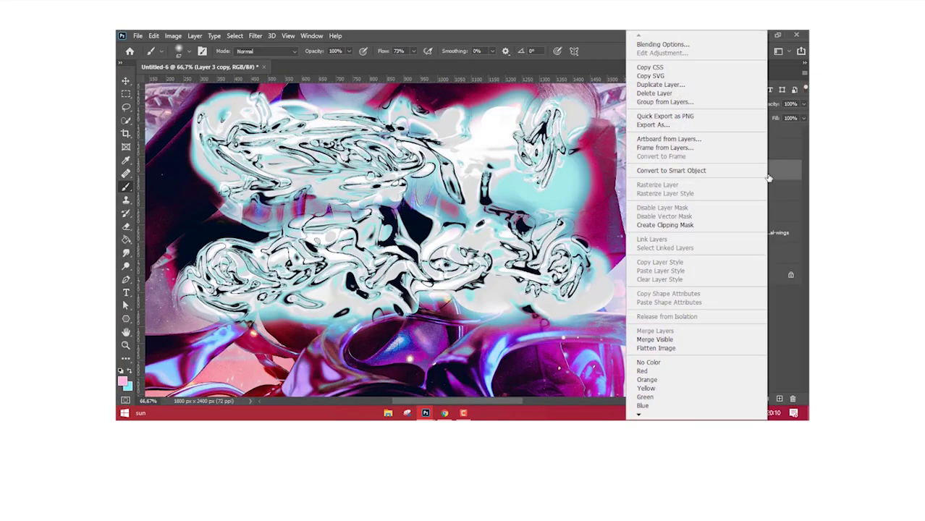
{"action": "left_click", "coordinate": [703, 226]}
- Show Layer 3 again, clip it to the text and change its blend mode
{"action": "left_click", "coordinate": [697, 149]}
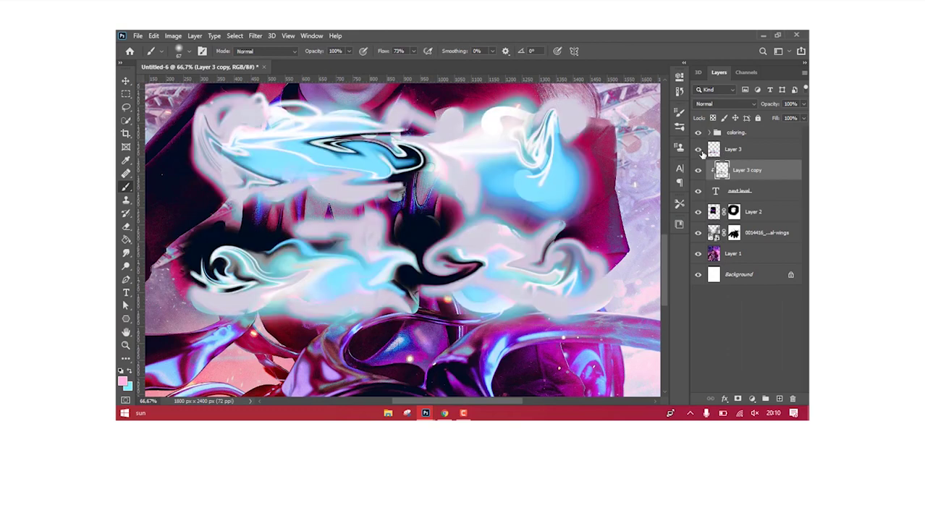
{"action": "right_click", "coordinate": [742, 150]}
{"action": "left_click", "coordinate": [637, 225]}
{"action": "left_click", "coordinate": [724, 103]}
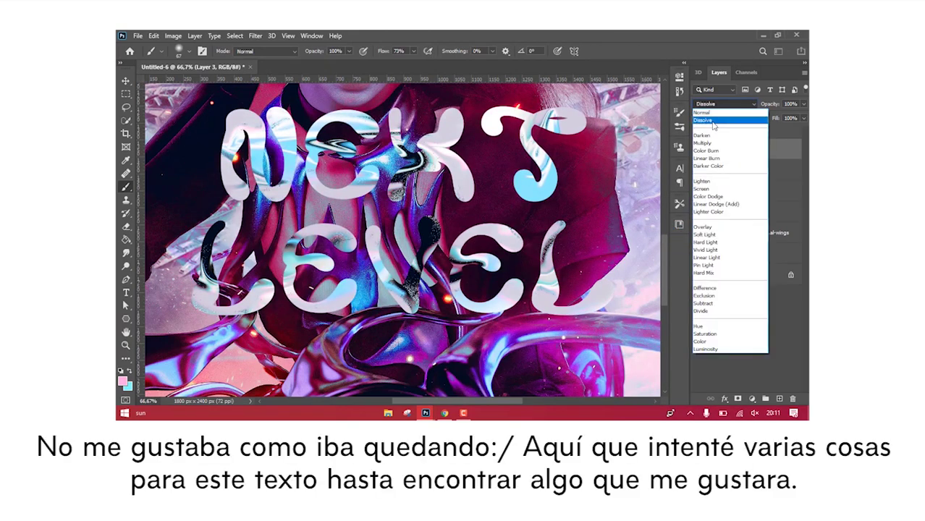
{"action": "scroll", "coordinate": [724, 103], "scroll_direction": "down", "scroll_amount": 1}
{"action": "scroll", "coordinate": [723, 103], "scroll_direction": "down", "scroll_amount": 1}
{"action": "scroll", "coordinate": [716, 119], "scroll_direction": "down", "scroll_amount": 1}
{"action": "scroll", "coordinate": [714, 124], "scroll_direction": "down", "scroll_amount": 2}
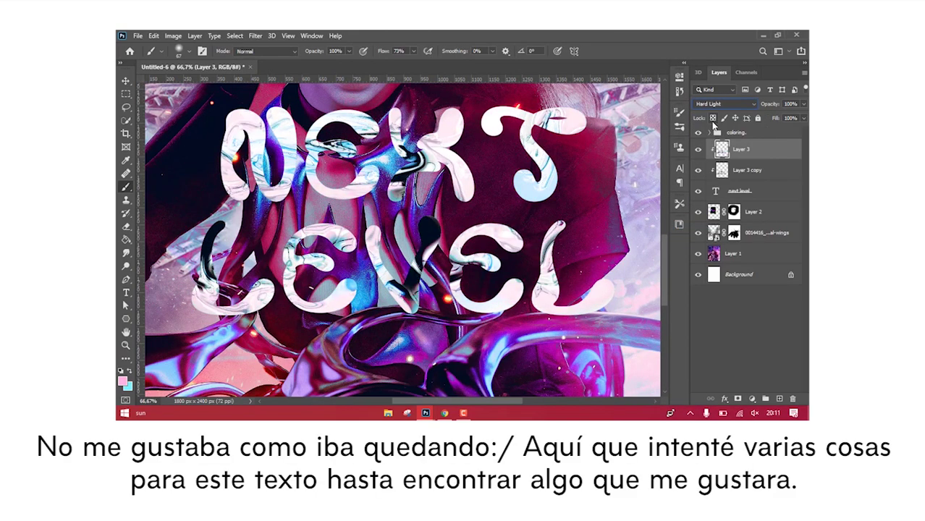
{"action": "scroll", "coordinate": [715, 124], "scroll_direction": "down", "scroll_amount": 2}
{"action": "scroll", "coordinate": [714, 124], "scroll_direction": "down", "scroll_amount": 4}
{"action": "scroll", "coordinate": [715, 124], "scroll_direction": "down", "scroll_amount": 3}
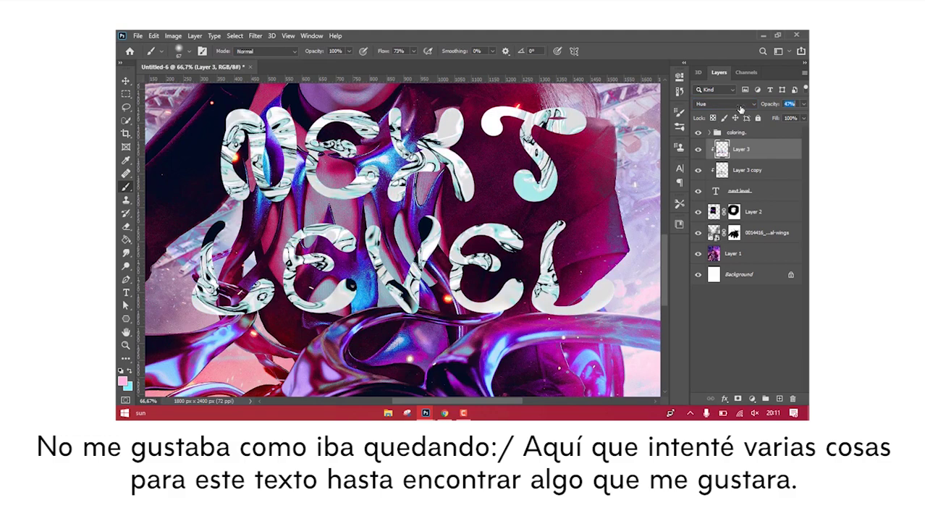
- Duplicate the texture layer beneath the text and merge it with the text copy
{"action": "left_click_drag", "start_coordinate": [772, 193], "coordinate": [767, 208]}
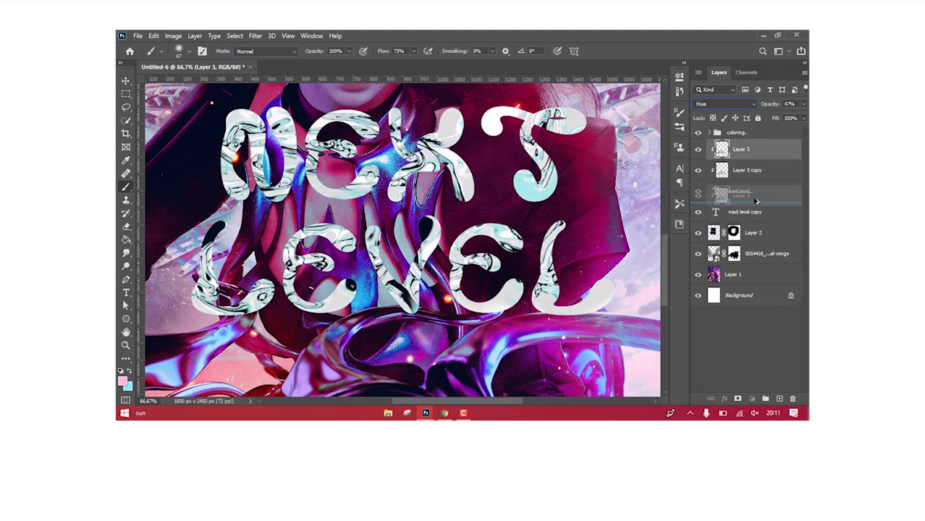
{"action": "right_click", "coordinate": [767, 211]}
{"action": "left_click", "coordinate": [718, 226]}
{"action": "right_click", "coordinate": [767, 217]}
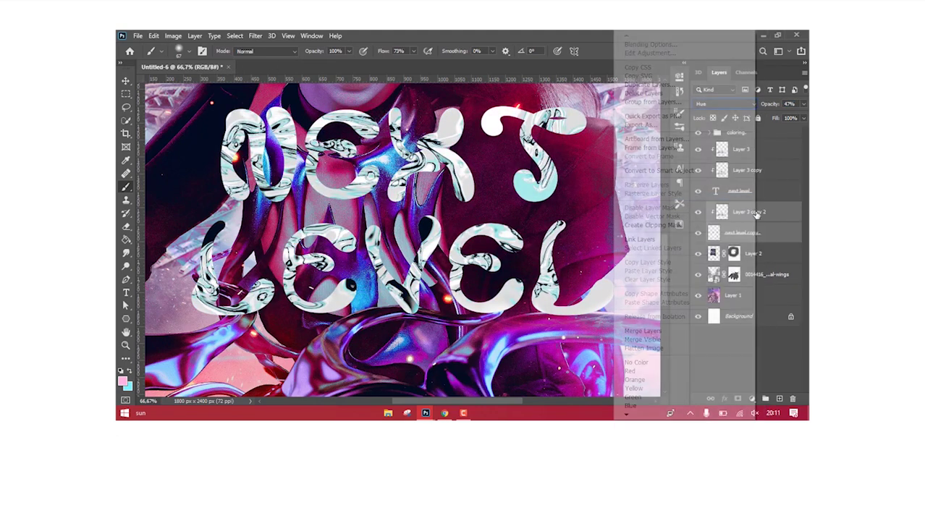
{"action": "right_click", "coordinate": [754, 217]}
{"action": "left_click", "coordinate": [666, 362]}
{"action": "left_click", "coordinate": [745, 211]}
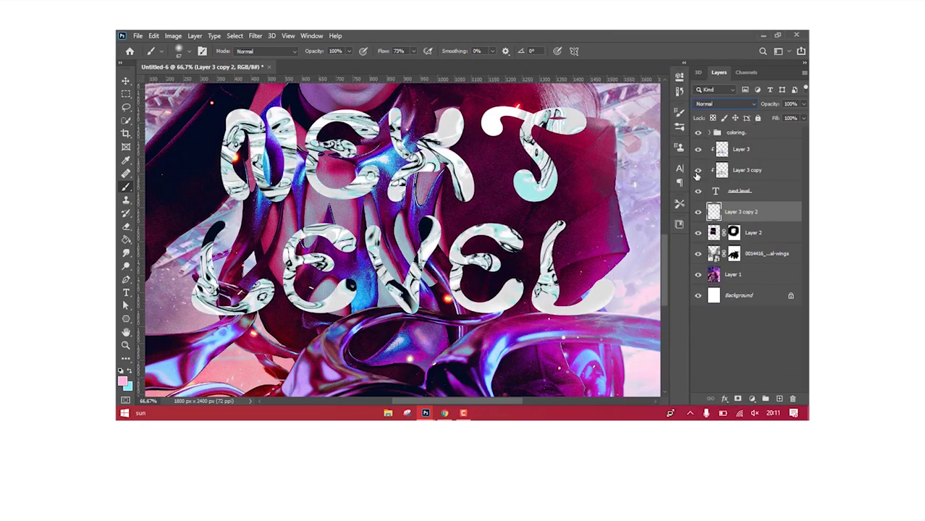
- Duplicate the merged layer, clear its style, clip it and merge the copies
{"action": "left_click_drag", "start_coordinate": [741, 172], "coordinate": [746, 211]}
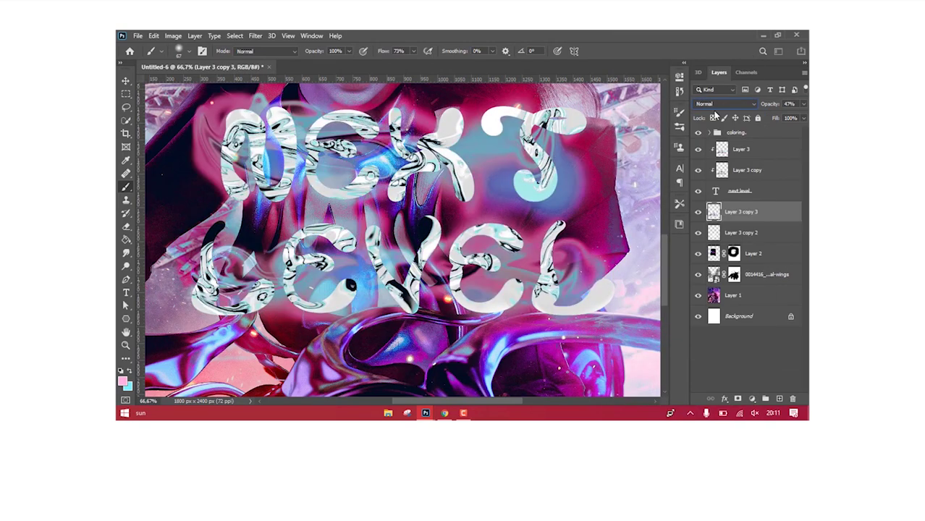
{"action": "right_click", "coordinate": [760, 211]}
{"action": "left_click", "coordinate": [683, 280]}
{"action": "right_click", "coordinate": [752, 217]}
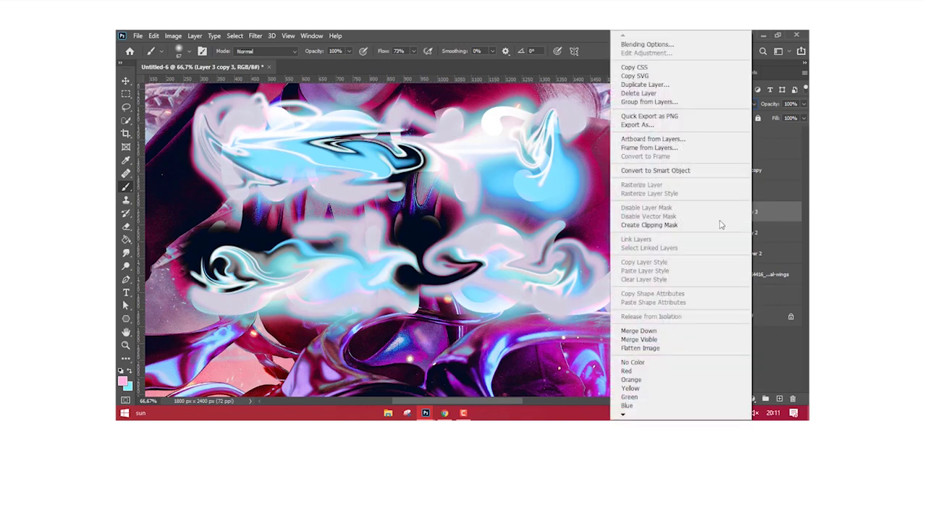
{"action": "left_click", "coordinate": [721, 224]}
{"action": "right_click", "coordinate": [767, 236]}
{"action": "left_click", "coordinate": [666, 246]}
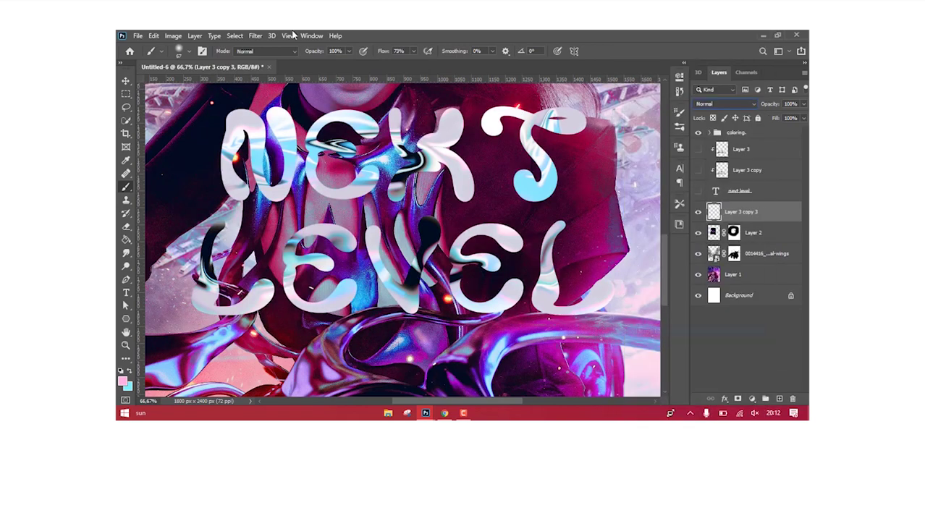
- Apply a Chrome filter at Detail 5, Smoothness 1 to the merged lettering
{"action": "left_click", "coordinate": [255, 36]}
{"action": "left_click", "coordinate": [267, 115]}
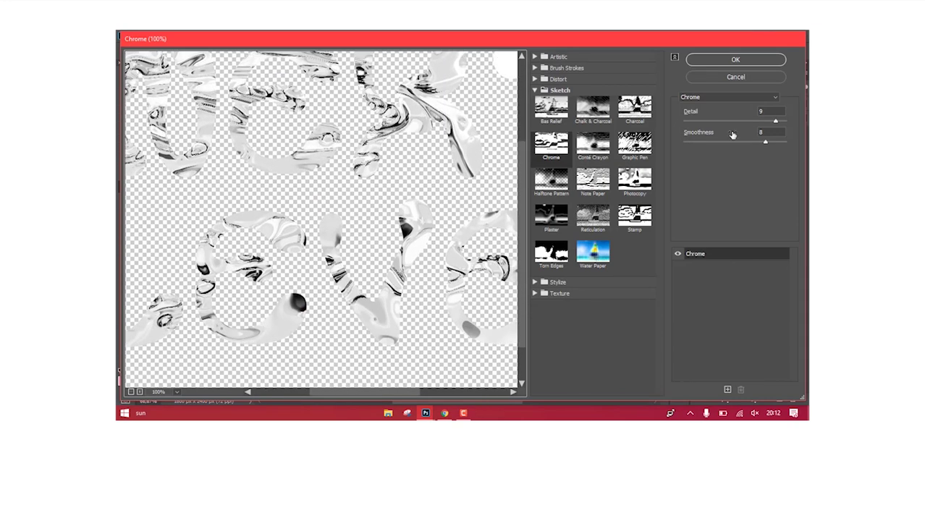
{"action": "mouse_move", "coordinate": [765, 121]}
{"action": "left_mouse_down"}
{"action": "mouse_move", "coordinate": [785, 123]}
{"action": "mouse_move", "coordinate": [735, 121]}
{"action": "mouse_move", "coordinate": [770, 142]}
{"action": "left_mouse_up"}
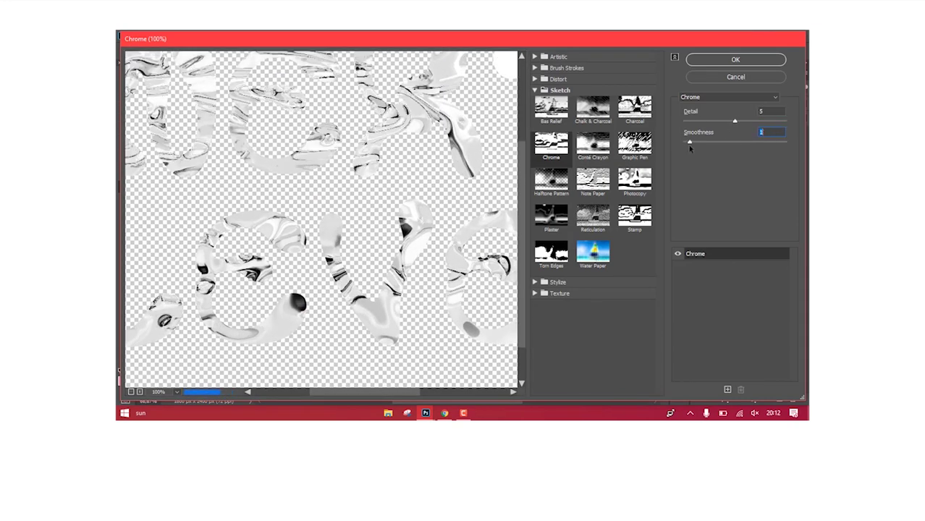
{"action": "left_click", "coordinate": [754, 61]}
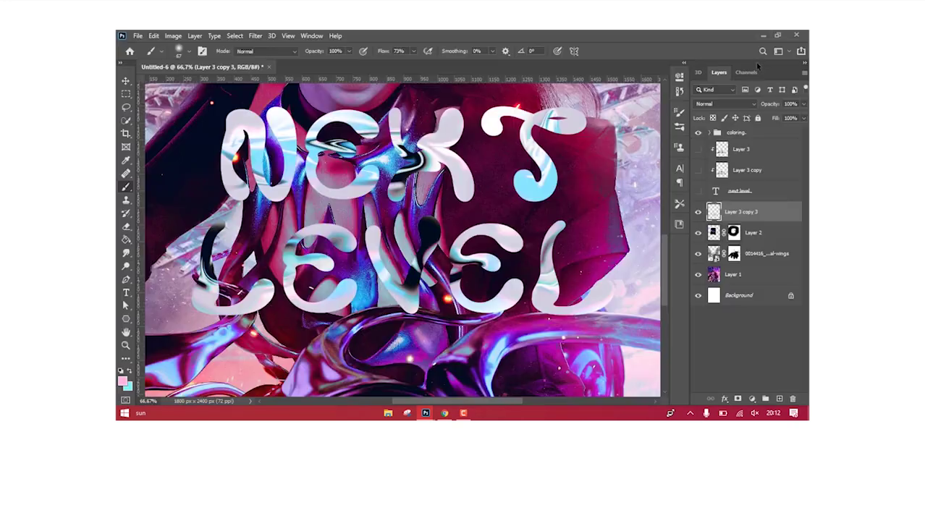
- Give Layer 3 copy 3's lettering a cyan drop shadow and a white stroke
{"action": "double_click", "coordinate": [792, 214]}
{"action": "left_click", "coordinate": [446, 276]}
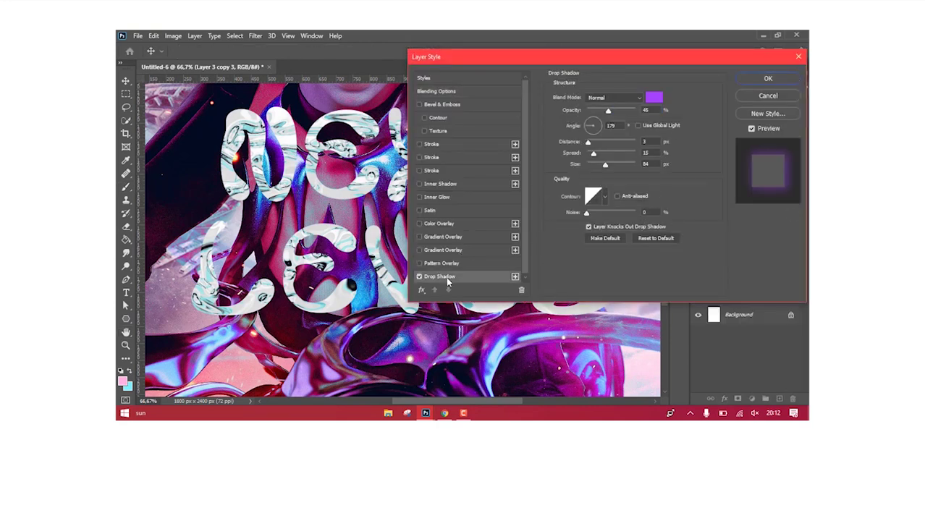
{"action": "left_click", "coordinate": [653, 97]}
{"action": "left_click", "coordinate": [634, 271]}
{"action": "left_click", "coordinate": [723, 202]}
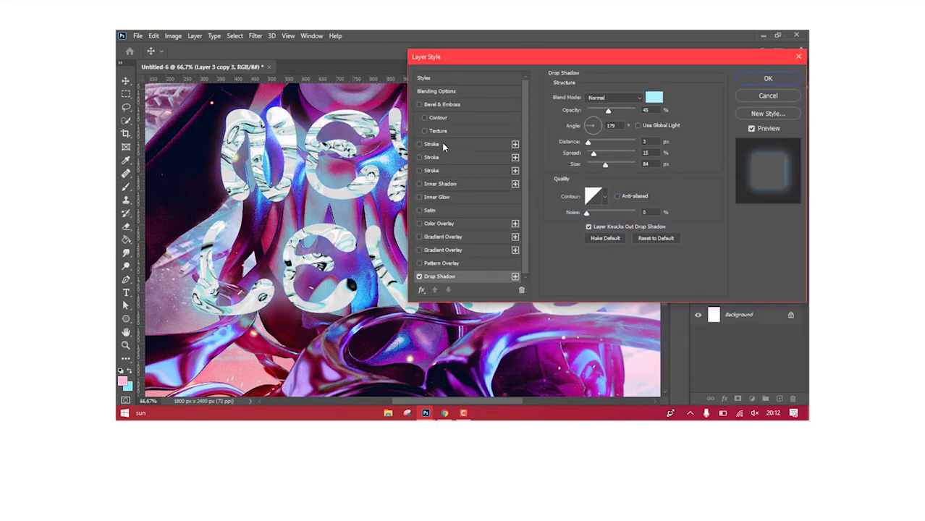
{"action": "left_click", "coordinate": [471, 144]}
{"action": "left_click", "coordinate": [571, 170]}
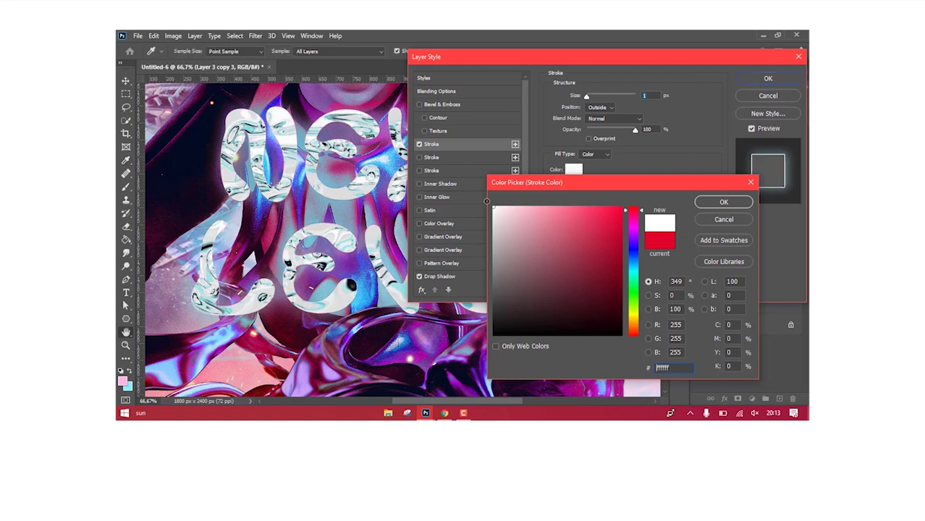
{"action": "left_click", "coordinate": [722, 200]}
- Turn on Bevel & Emboss with a magenta shadow and a multi-peak gloss contour
{"action": "left_click", "coordinate": [484, 107]}
{"action": "left_click", "coordinate": [657, 256]}
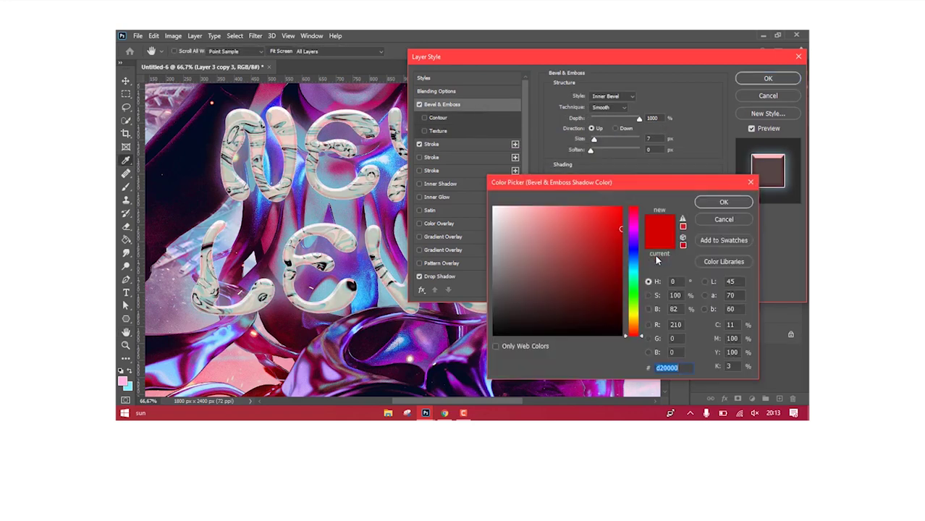
{"action": "left_click", "coordinate": [634, 219]}
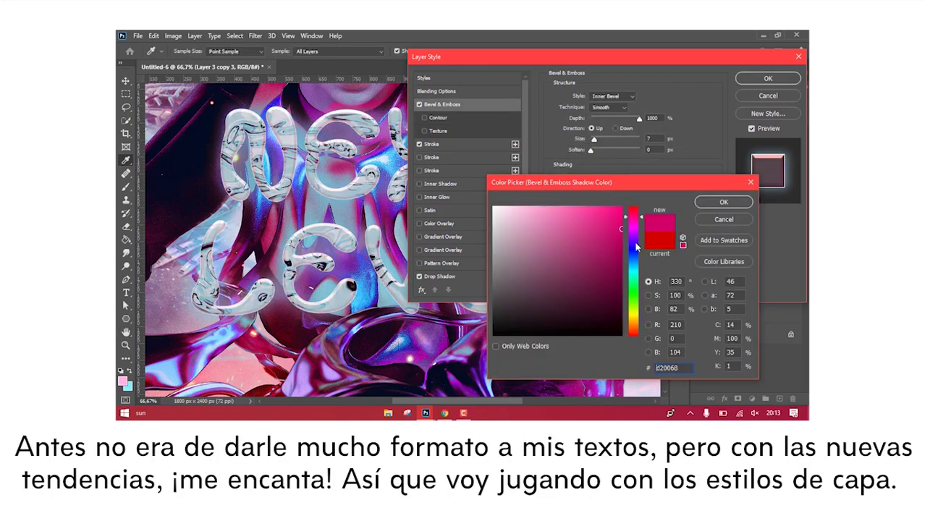
{"action": "left_click", "coordinate": [723, 202]}
{"action": "left_click", "coordinate": [609, 212]}
{"action": "left_click", "coordinate": [605, 252]}
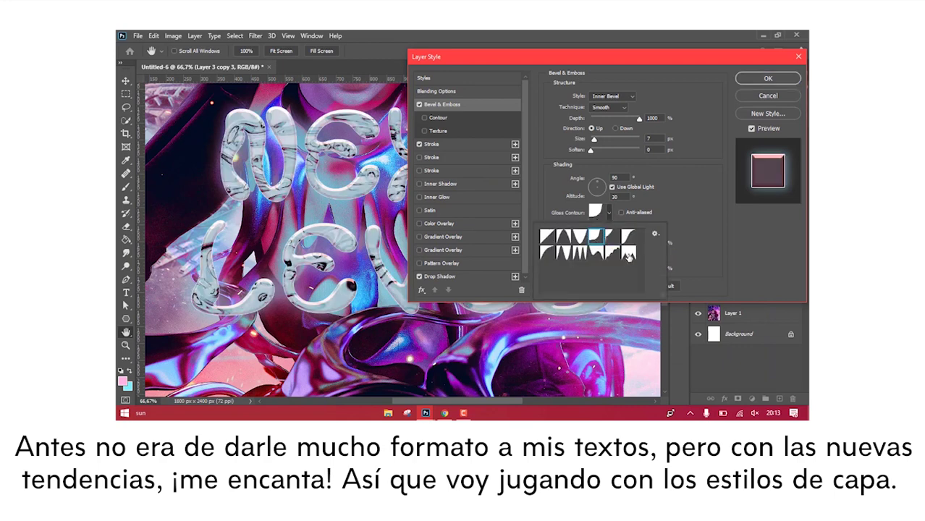
{"action": "left_click", "coordinate": [579, 253]}
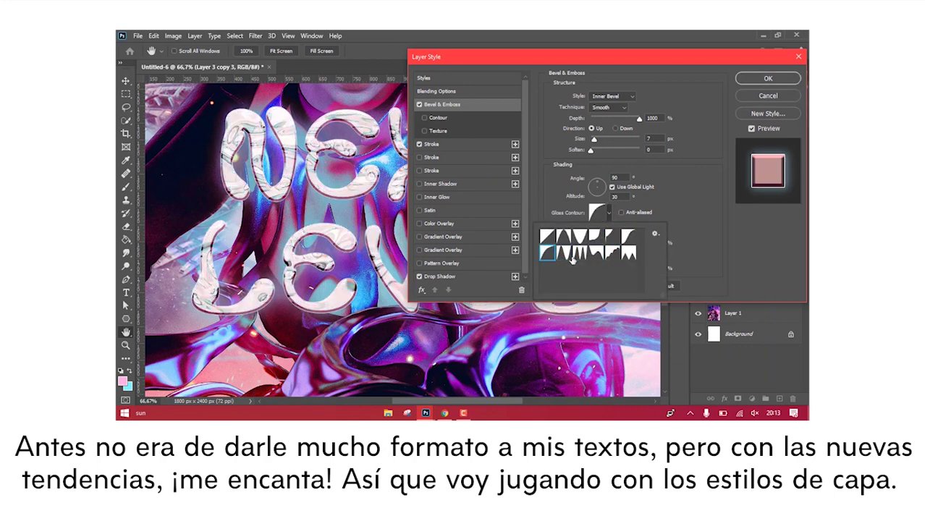
- Set the bevel shadow to grey and the highlight to pink in Darken mode
{"action": "left_click", "coordinate": [660, 232]}
{"action": "left_click", "coordinate": [656, 254]}
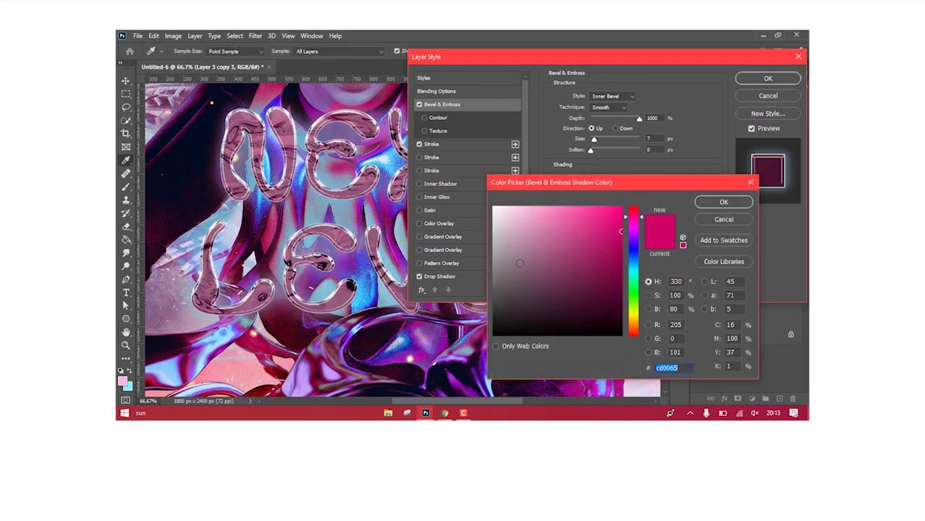
{"action": "left_click", "coordinate": [493, 271]}
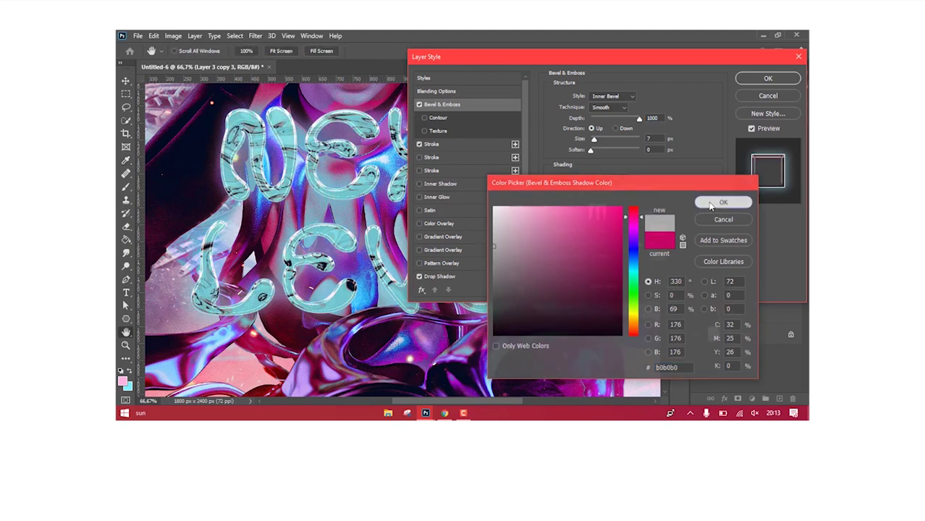
{"action": "left_click", "coordinate": [723, 202]}
{"action": "left_click", "coordinate": [621, 233]}
{"action": "left_click", "coordinate": [624, 182]}
{"action": "left_click", "coordinate": [660, 230]}
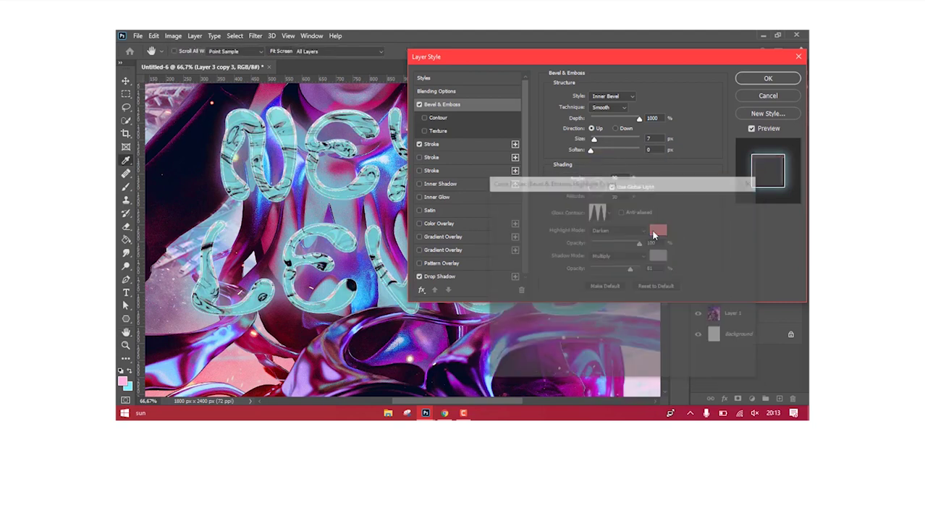
{"action": "left_click", "coordinate": [723, 202]}
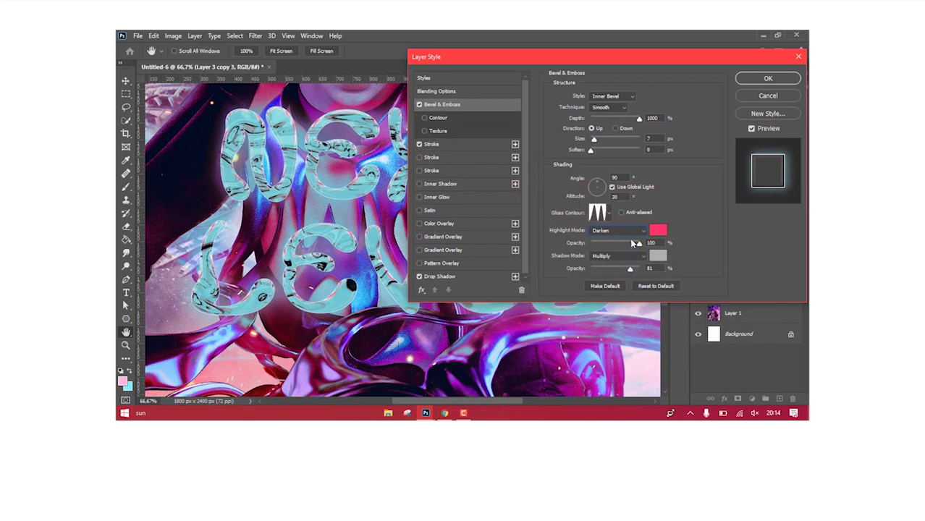
- Adjust the bevel angle and size and apply a new Contour shape
{"action": "left_click_drag", "start_coordinate": [598, 188], "coordinate": [591, 192]}
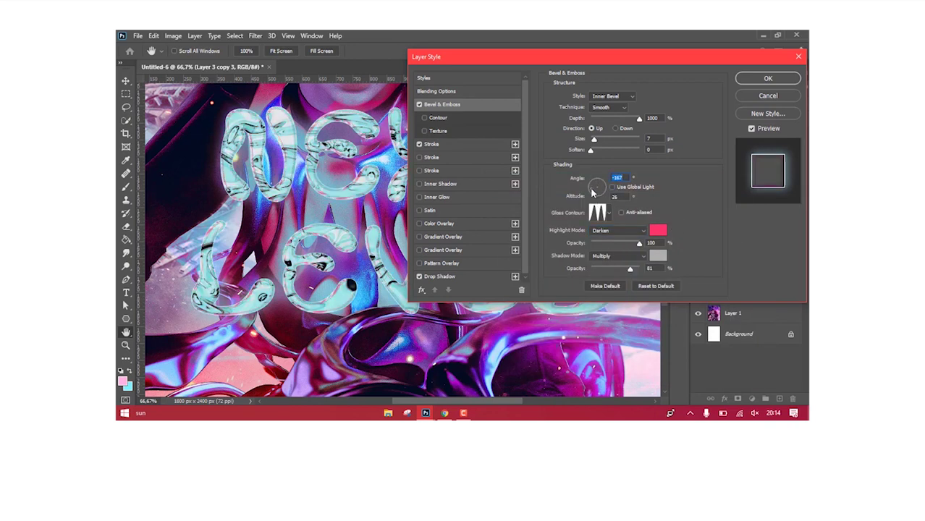
{"action": "left_click_drag", "start_coordinate": [594, 139], "coordinate": [581, 153]}
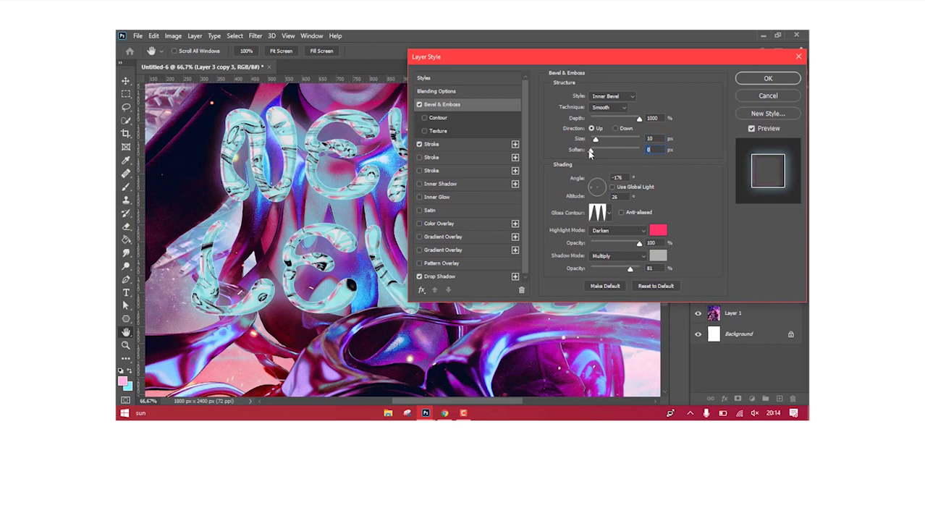
{"action": "left_click", "coordinate": [457, 119]}
{"action": "left_click", "coordinate": [593, 100]}
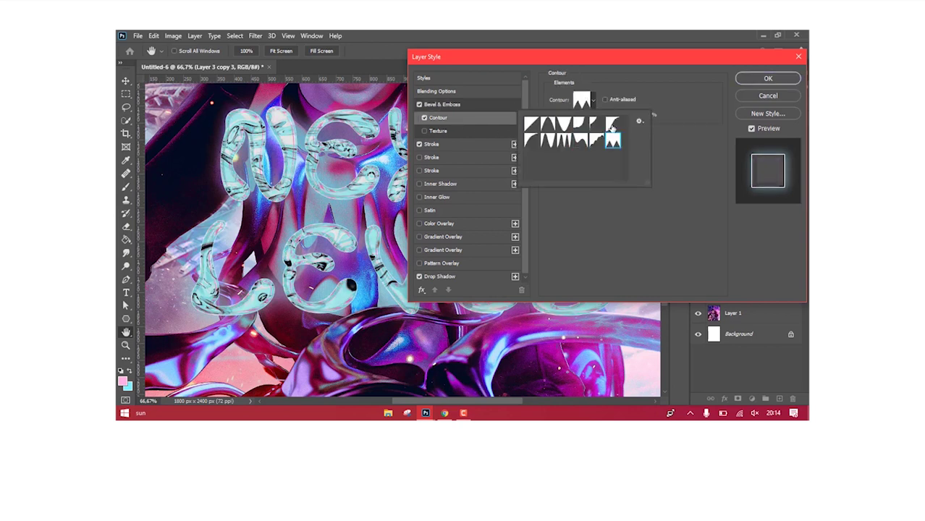
{"action": "left_click", "coordinate": [591, 124]}
{"action": "left_click", "coordinate": [507, 136]}
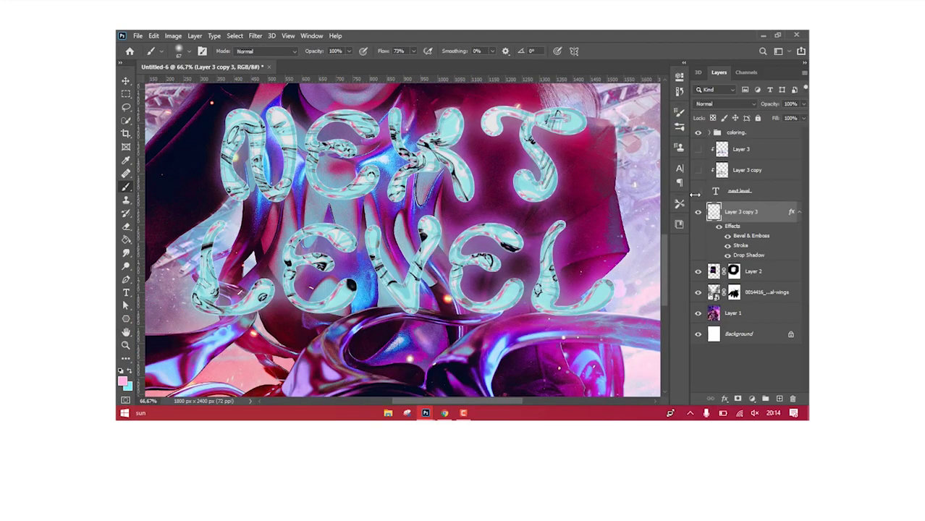
- Remove the original Layer 3 and the hidden text layer
{"action": "left_click_drag", "start_coordinate": [697, 148], "coordinate": [698, 169]}
{"action": "left_click", "coordinate": [745, 149]}
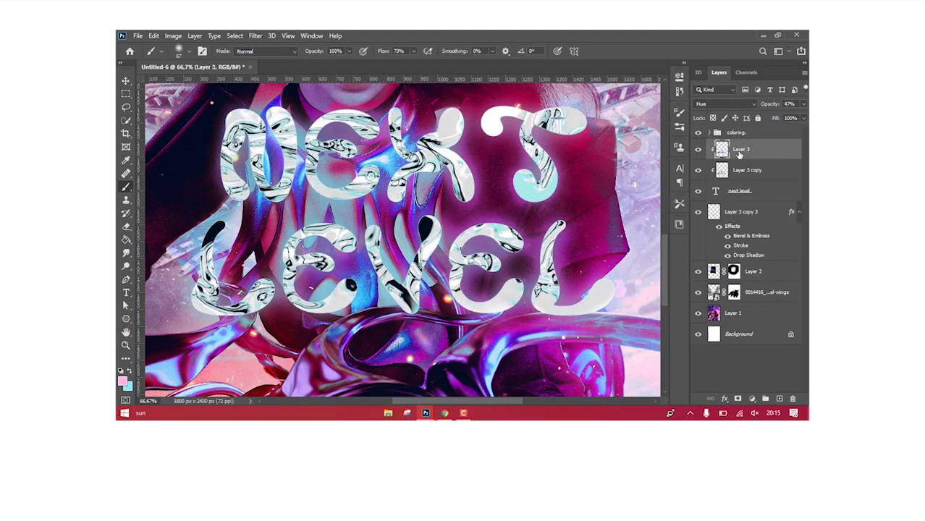
{"action": "key", "text": "ctrl+e"}
{"action": "left_click", "coordinate": [745, 170]}
{"action": "key", "text": "Delete"}
- Set Layer 3 copy's blend mode to Exclusion
{"action": "left_click", "coordinate": [723, 104]}
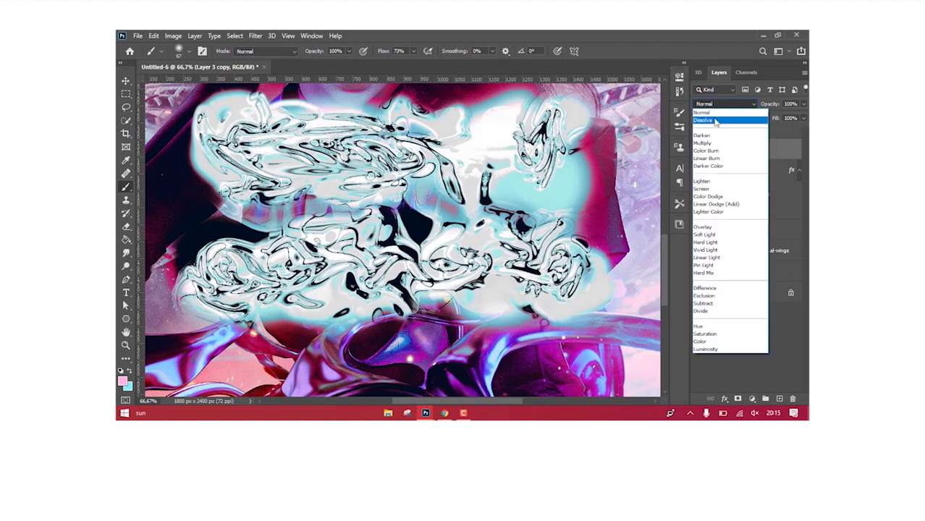
{"action": "left_click", "coordinate": [712, 159]}
{"action": "key", "text": "Down"}
{"action": "key", "text": "Down"}
{"action": "key", "text": "Down"}
{"action": "key", "text": "Down"}
{"action": "key", "text": "Down"}
{"action": "key", "text": "Down"}
{"action": "key", "text": "Down"}
{"action": "key", "text": "Down"}
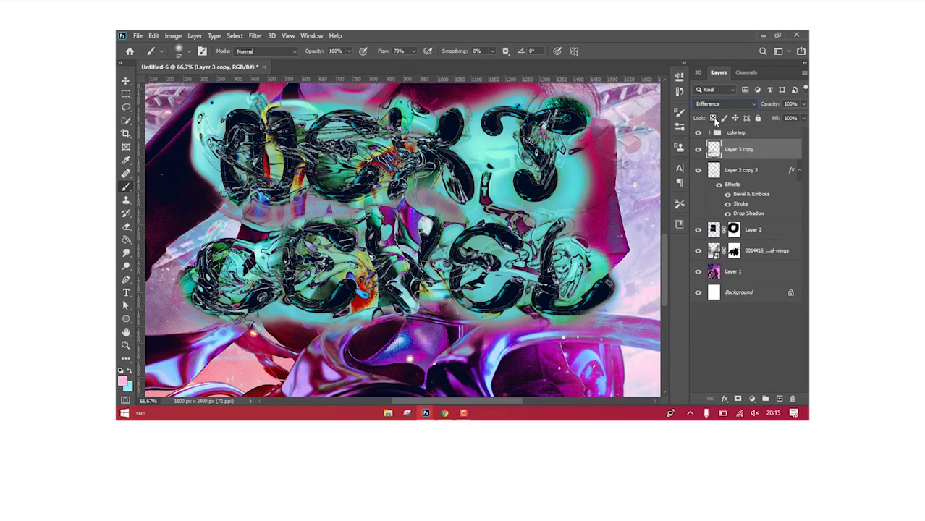
{"action": "key", "text": "Down"}
- Group both lettering layers into Group 1
{"action": "key", "text": "v"}
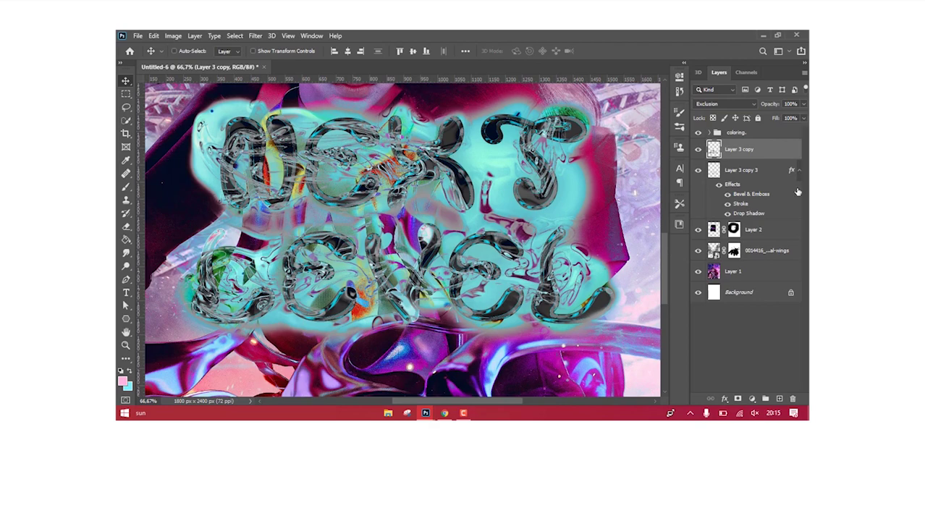
{"action": "left_click", "coordinate": [753, 170], "text": "shift"}
{"action": "key", "text": "ctrl+g"}
- Move the lettering group lower, then try a clipped Black & White adjustment and delete it
{"action": "key", "text": "ctrl+minus"}
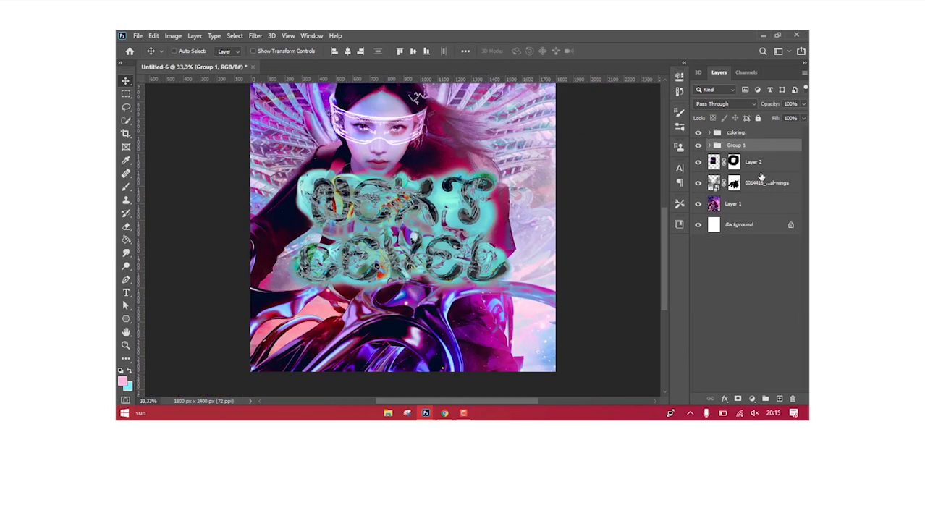
{"action": "left_click_drag", "start_coordinate": [455, 210], "coordinate": [452, 233]}
{"action": "left_click", "coordinate": [751, 399]}
{"action": "left_click", "coordinate": [772, 312]}
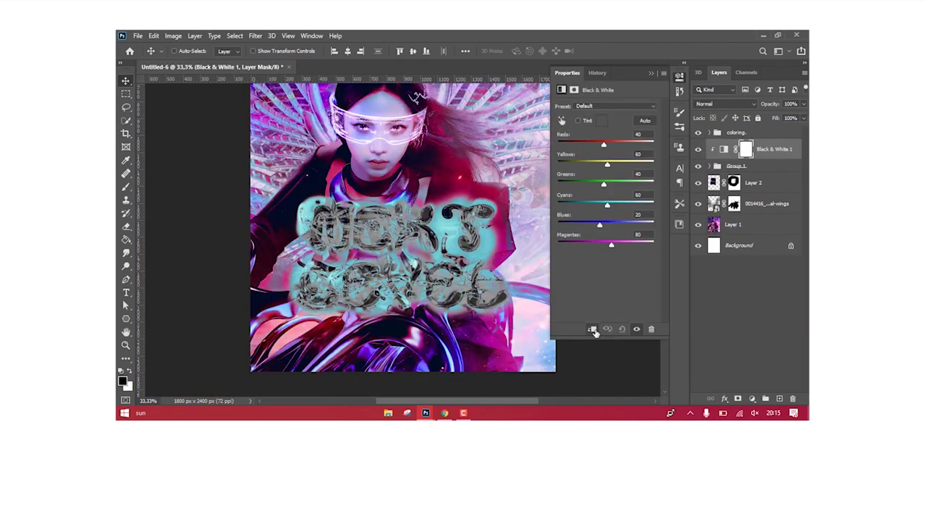
{"action": "left_click", "coordinate": [651, 73]}
{"action": "scroll", "coordinate": [664, 247], "scroll_direction": "up", "scroll_amount": 3}
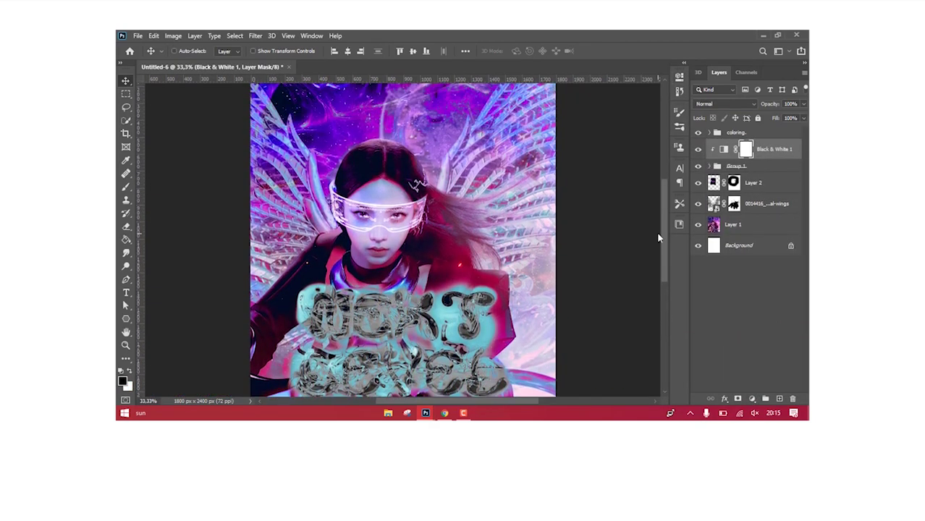
{"action": "scroll", "coordinate": [655, 254], "scroll_direction": "down", "scroll_amount": 2}
{"action": "left_click", "coordinate": [698, 148]}
{"action": "left_click", "coordinate": [698, 149]}
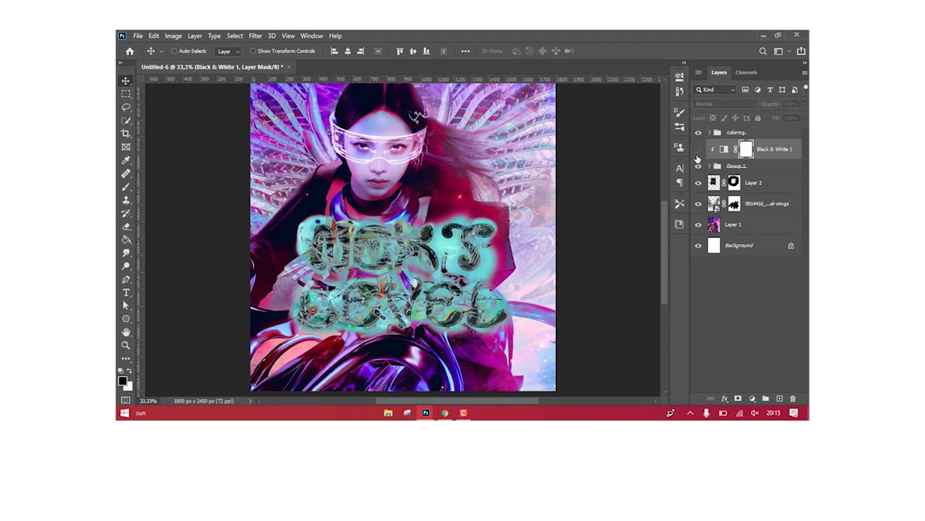
{"action": "key", "text": "Delete"}
- Add a Hue/Saturation adjustment with Hue about -21, targeting Yellows then Greens
{"action": "left_click", "coordinate": [750, 399]}
{"action": "left_click", "coordinate": [767, 302]}
{"action": "mouse_move", "coordinate": [606, 145]}
{"action": "left_mouse_down"}
{"action": "mouse_move", "coordinate": [634, 142]}
{"action": "mouse_move", "coordinate": [586, 153]}
{"action": "left_mouse_up"}
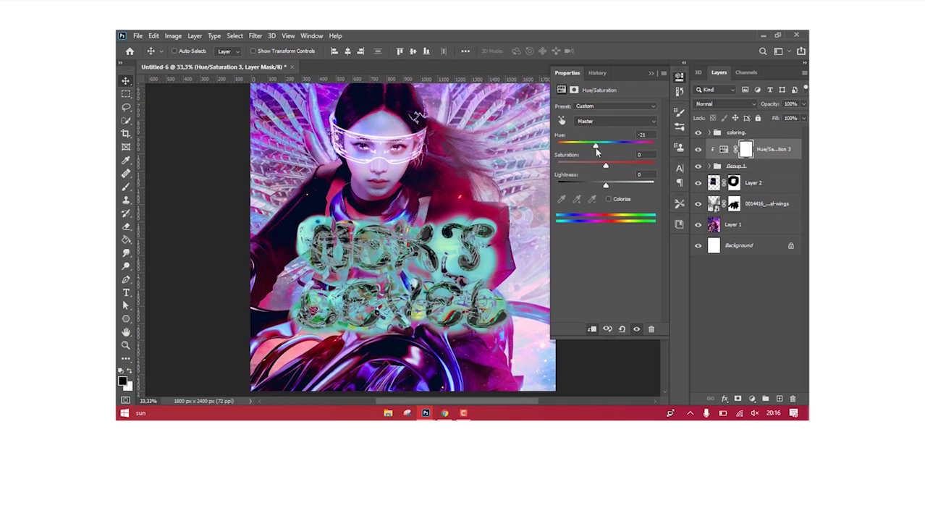
{"action": "left_click", "coordinate": [615, 120]}
{"action": "left_click", "coordinate": [586, 148]}
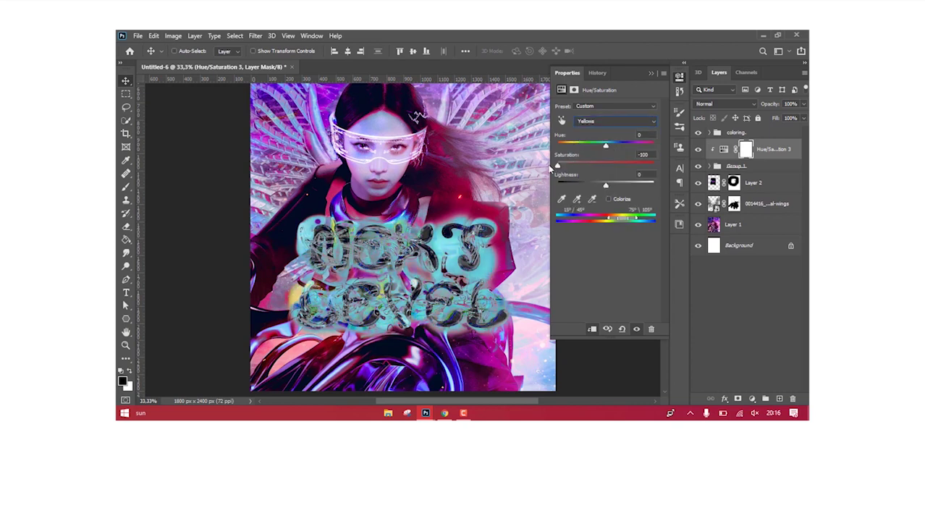
{"action": "left_click", "coordinate": [615, 120]}
{"action": "left_click", "coordinate": [586, 152]}
- Add a Selective Color adjustment with a slightly raised black on the Neutrals range
{"action": "left_click", "coordinate": [752, 399]}
{"action": "left_click", "coordinate": [760, 394]}
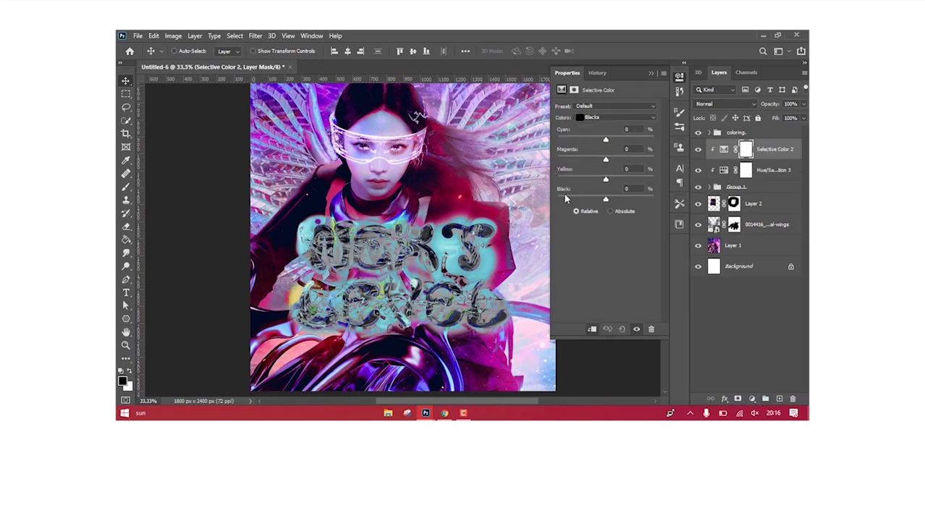
{"action": "left_click_drag", "start_coordinate": [606, 199], "coordinate": [594, 200]}
{"action": "left_click", "coordinate": [615, 117]}
{"action": "left_click", "coordinate": [597, 182]}
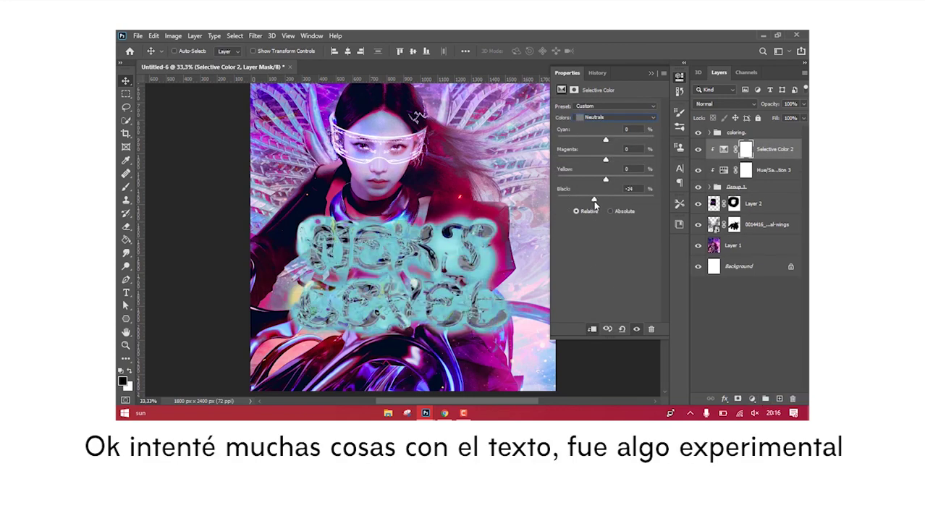
- Expand Group 1, keep Layer 3 copy above Layer 3 copy 3, and hide Selective Color 2
{"action": "left_click", "coordinate": [709, 186]}
{"action": "left_click", "coordinate": [698, 204]}
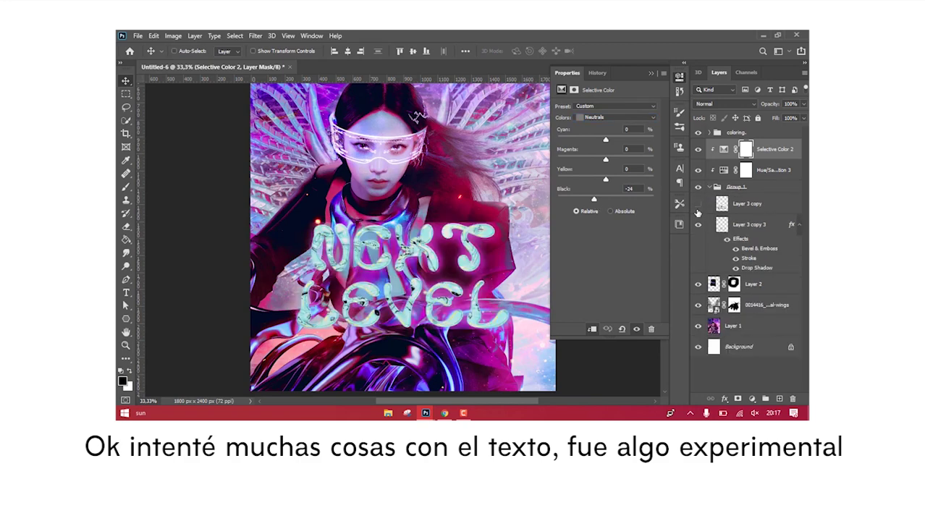
{"action": "left_click", "coordinate": [697, 204]}
{"action": "left_click_drag", "start_coordinate": [746, 204], "coordinate": [742, 260]}
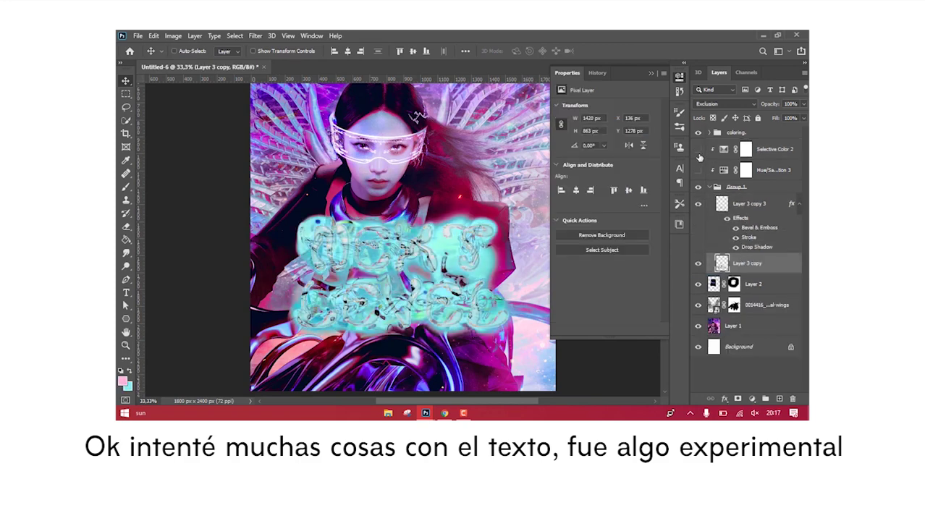
{"action": "left_click", "coordinate": [698, 149]}
{"action": "left_click_drag", "start_coordinate": [762, 268], "coordinate": [753, 200]}
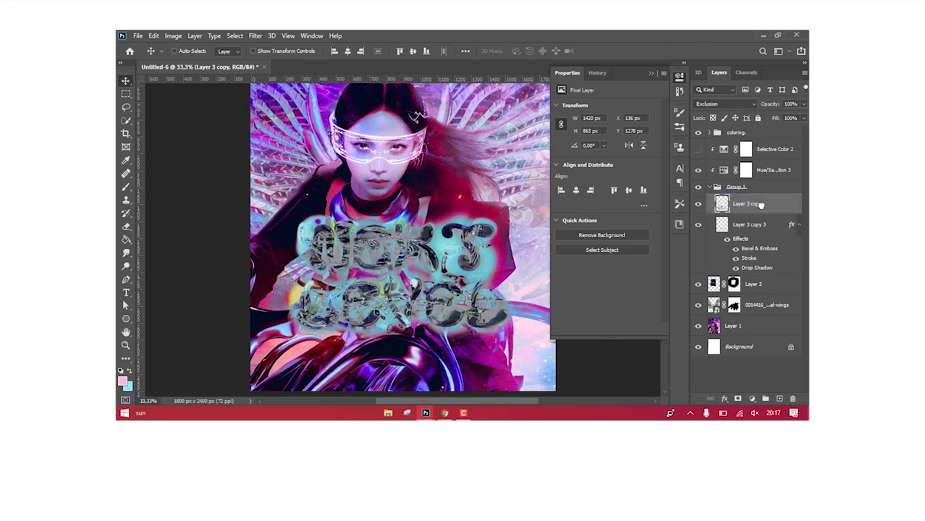
- Review Layer 3 copy's blending modes and add a layer mask to it
{"action": "left_click", "coordinate": [723, 104]}
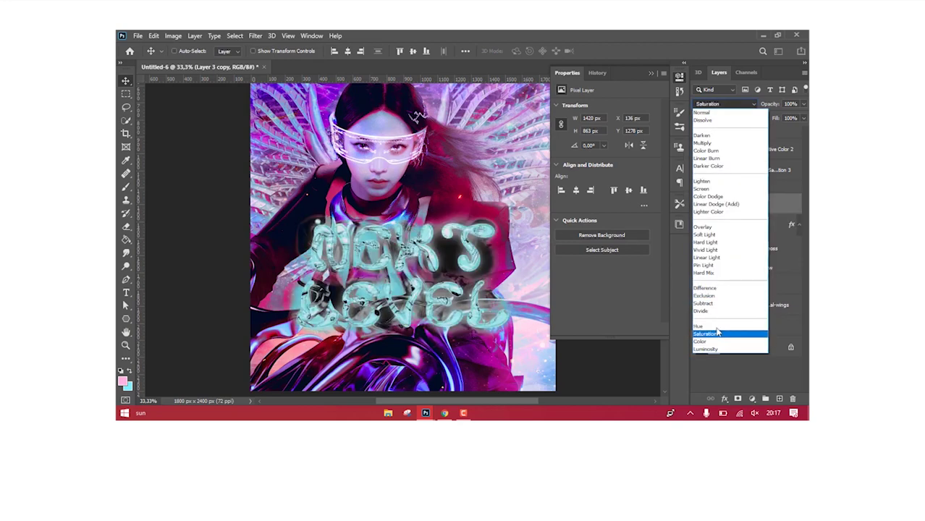
{"action": "left_click", "coordinate": [724, 224]}
{"action": "right_click", "coordinate": [721, 224]}
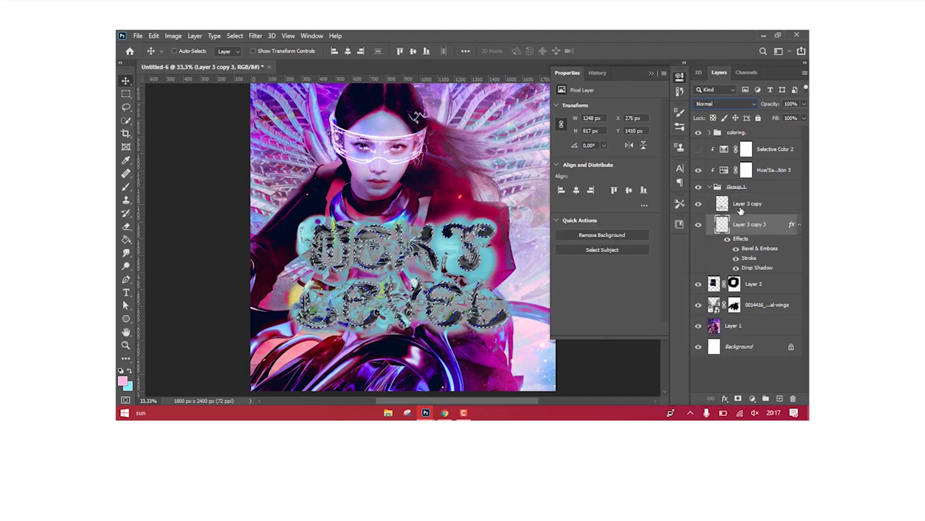
{"action": "left_click", "coordinate": [752, 203]}
{"action": "left_click", "coordinate": [737, 398]}
- Invert Layer 3 copy's mask, set a 95 px brush, and clip the glow to the text
{"action": "key", "text": "b"}
{"action": "left_click", "coordinate": [625, 227]}
{"action": "key", "text": "ctrl+i"}
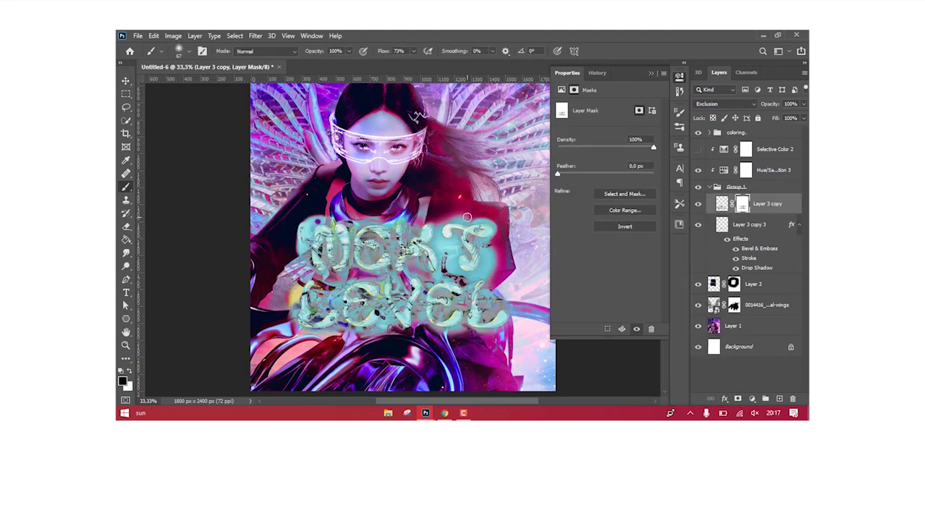
{"action": "left_click", "coordinate": [179, 51]}
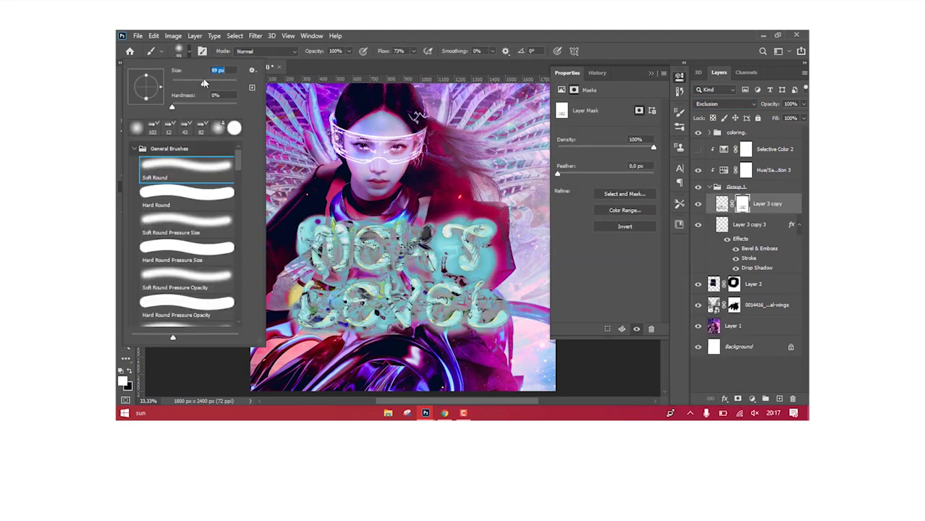
{"action": "left_click_drag", "start_coordinate": [145, 90], "coordinate": [163, 90]}
{"action": "key", "text": "Return"}
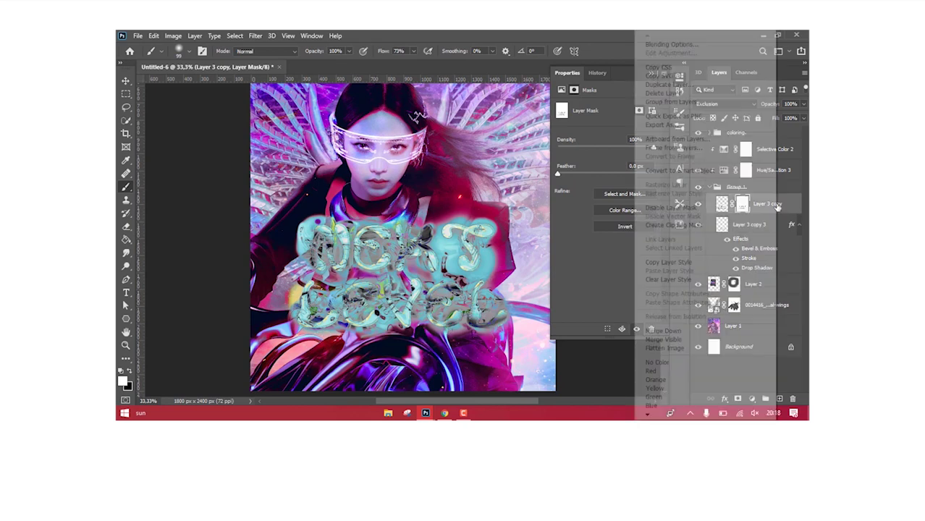
{"action": "left_click", "coordinate": [713, 216], "text": "alt"}
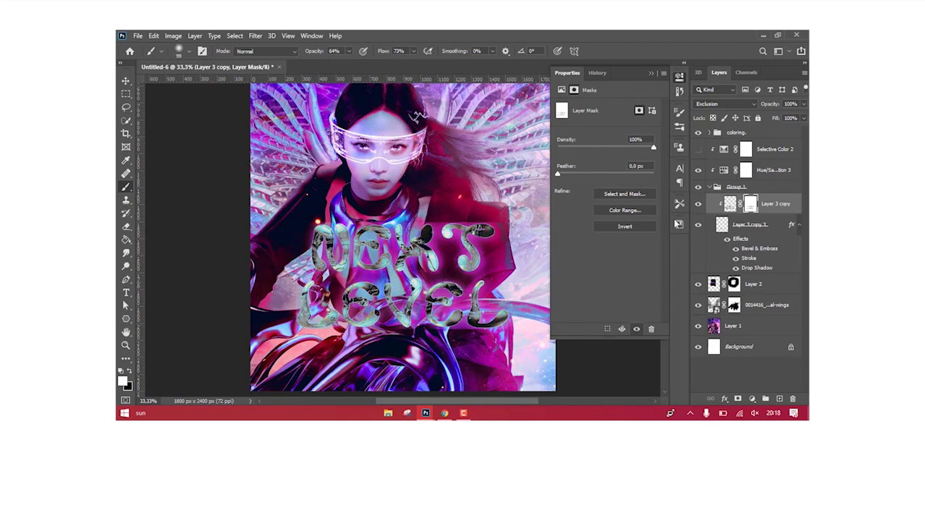
- Set Layer 3 copy 3's drop shadow opacity to 57%
{"action": "left_click", "coordinate": [749, 224]}
{"action": "double_click", "coordinate": [756, 268]}
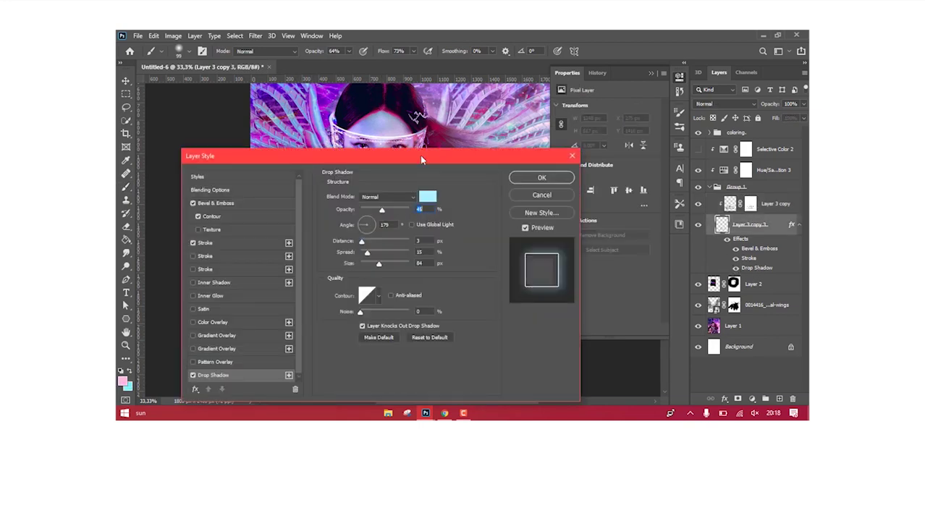
{"action": "mouse_move", "coordinate": [419, 154]}
{"action": "left_mouse_down"}
{"action": "mouse_move", "coordinate": [608, 90]}
{"action": "mouse_move", "coordinate": [298, 263]}
{"action": "left_mouse_up"}
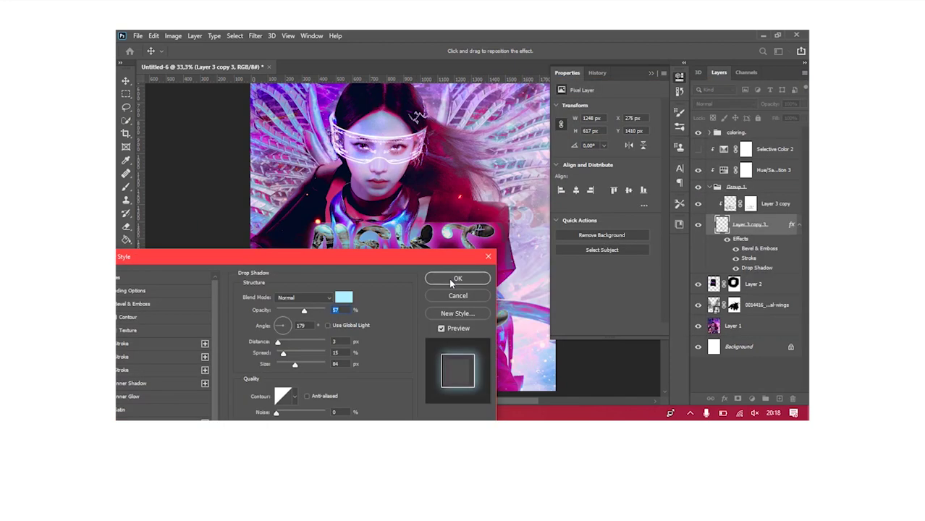
{"action": "left_click", "coordinate": [457, 279]}
- Move the lettering layers and Hue/Saturation 3 to the top of the stack
{"action": "key", "text": "b"}
{"action": "left_click_drag", "start_coordinate": [770, 210], "coordinate": [772, 147]}
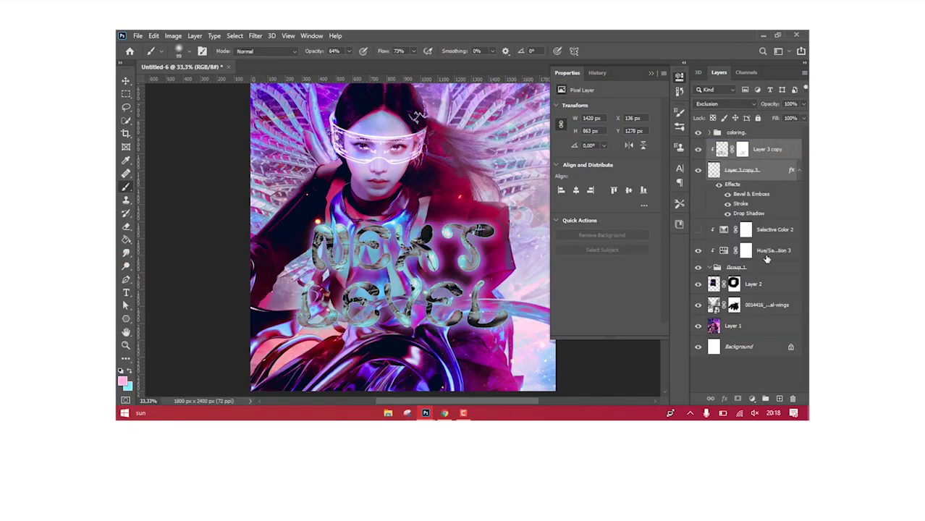
{"action": "left_click_drag", "start_coordinate": [767, 259], "coordinate": [786, 150]}
{"action": "left_click", "coordinate": [771, 250]}
- Delete Selective Color 2, expand the coloring group, and preview Color Lookup 1 blend modes
{"action": "key", "text": "Delete"}
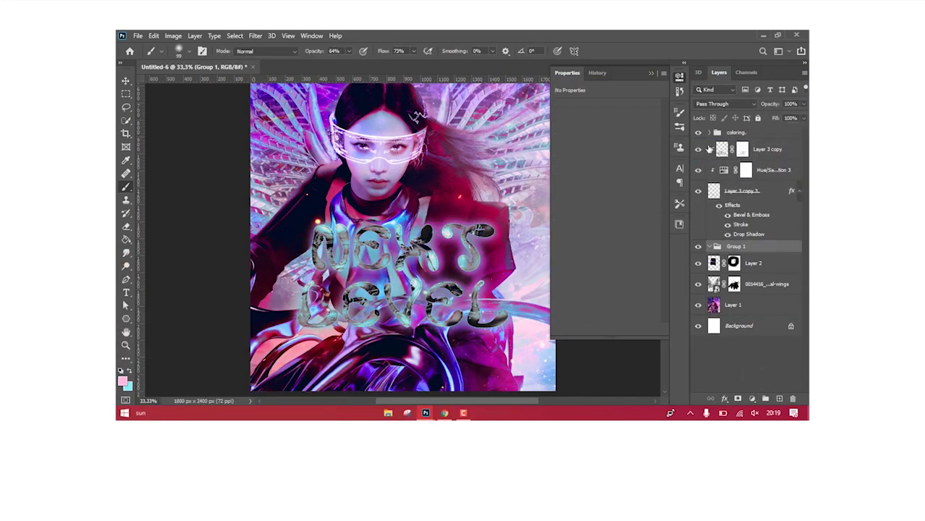
{"action": "left_click", "coordinate": [698, 149]}
{"action": "left_click", "coordinate": [697, 149]}
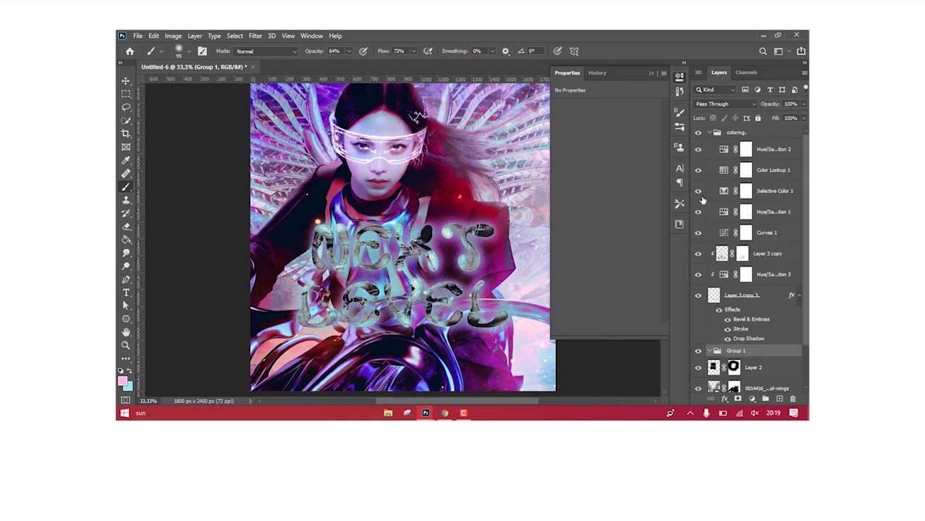
{"action": "left_click", "coordinate": [701, 177]}
{"action": "left_click", "coordinate": [698, 170]}
{"action": "left_click", "coordinate": [773, 169]}
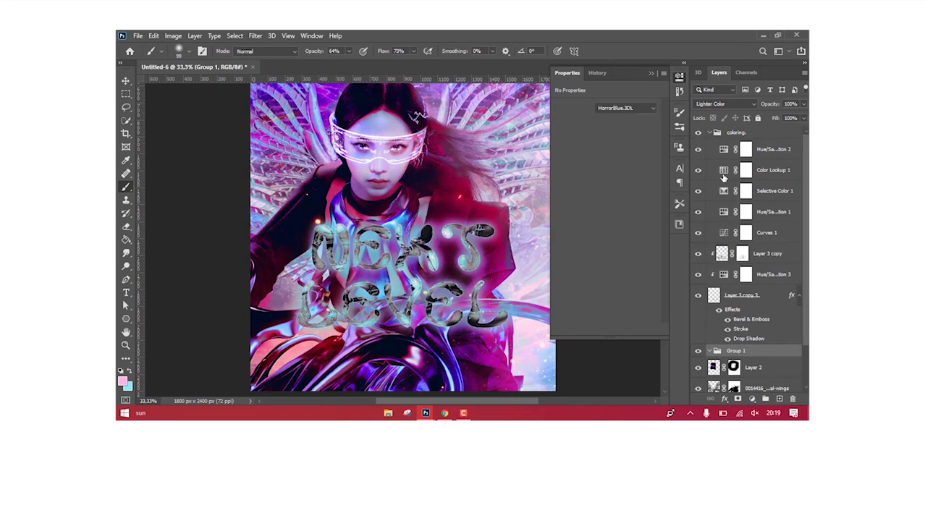
{"action": "left_click", "coordinate": [724, 103]}
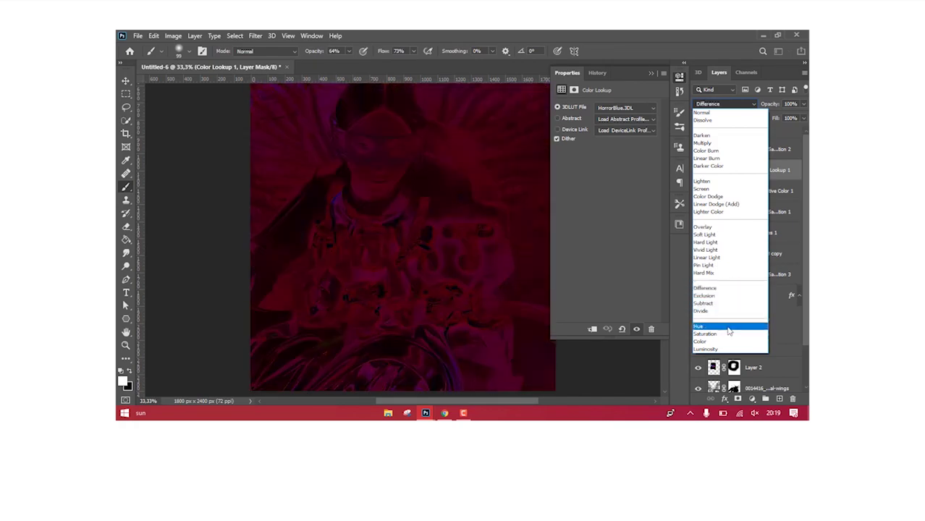
- Set Color Lookup 1 to HorrorBlue.3DL and mask out one area with a 322 px brush
{"action": "left_click", "coordinate": [626, 107]}
{"action": "left_click", "coordinate": [621, 204]}
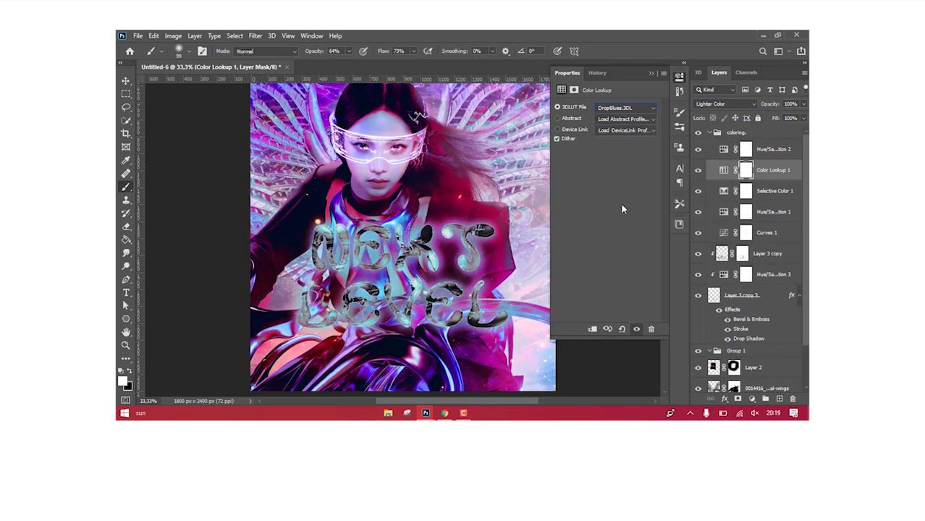
{"action": "left_click", "coordinate": [637, 107]}
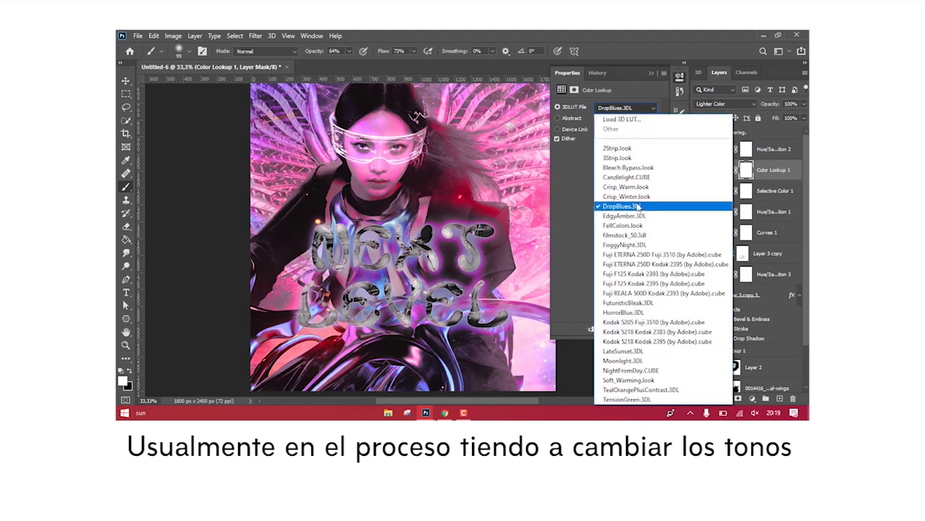
{"action": "left_click", "coordinate": [669, 206]}
{"action": "right_click", "coordinate": [178, 122]}
{"action": "left_click", "coordinate": [361, 282]}
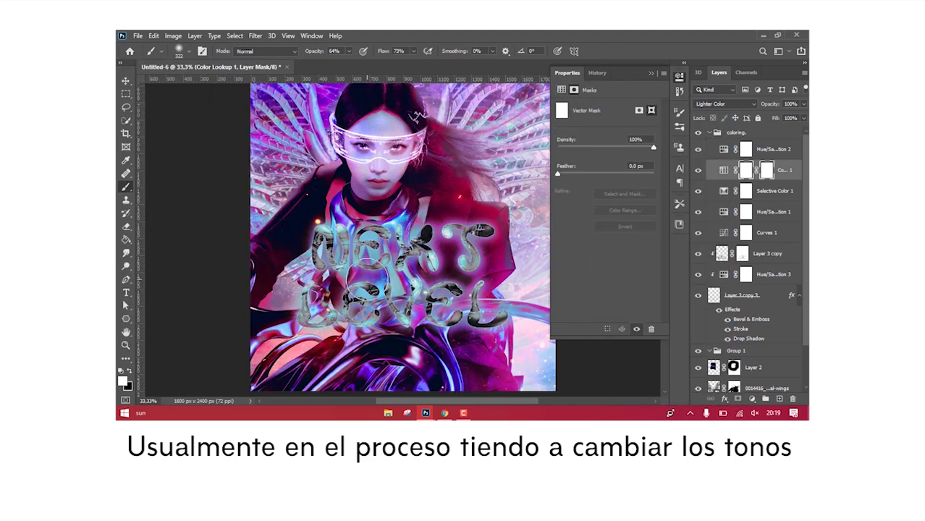
{"action": "left_click", "coordinate": [495, 200]}
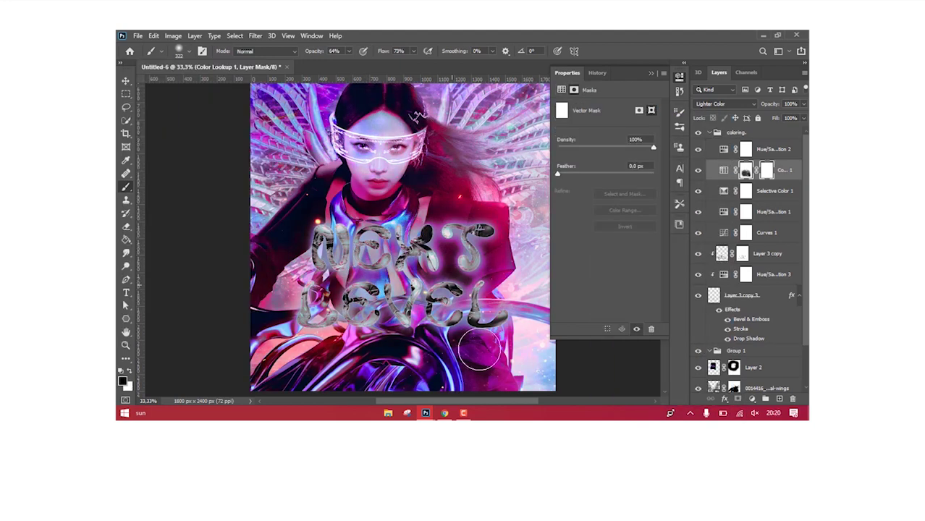
- Add a second, white (ffffff) drop shadow to the title text
{"action": "double_click", "coordinate": [770, 296]}
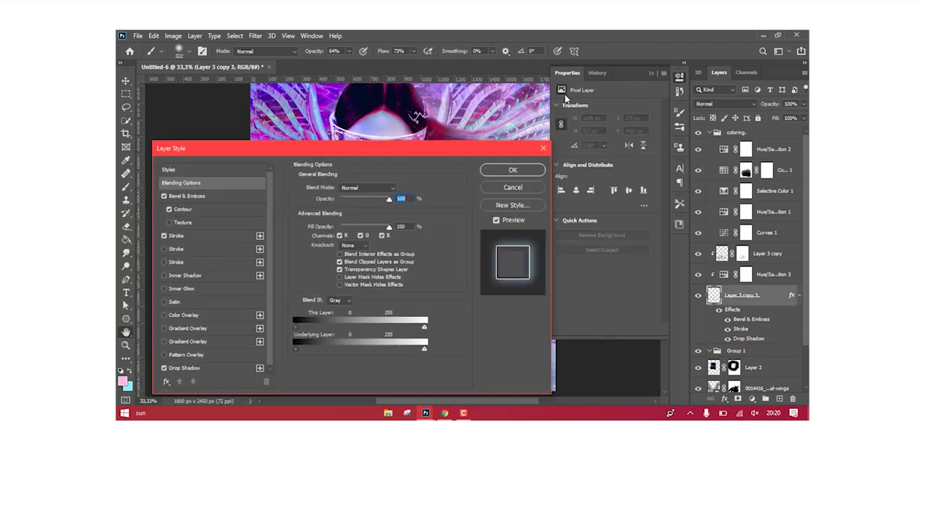
{"action": "left_click_drag", "start_coordinate": [289, 145], "coordinate": [615, 70]}
{"action": "left_click", "coordinate": [582, 289]}
{"action": "left_click", "coordinate": [720, 110]}
{"action": "type", "text": "ffffff"}
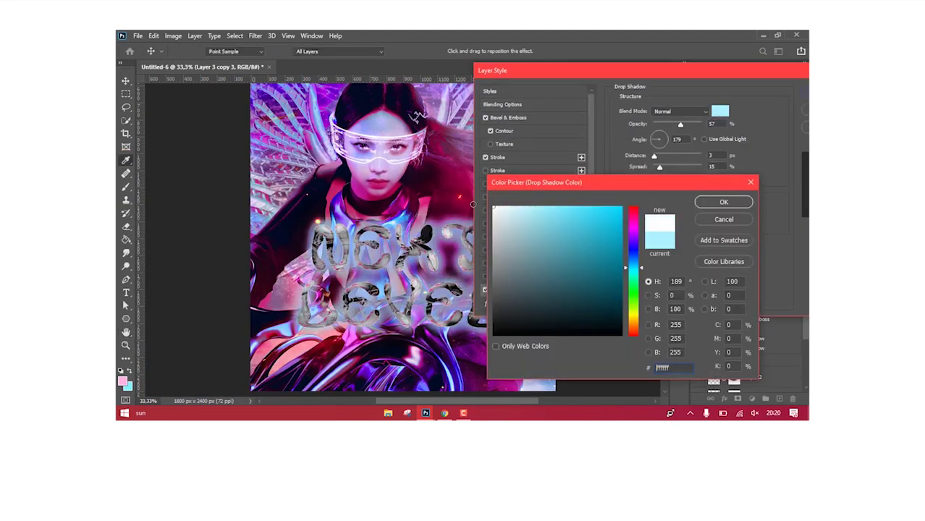
{"action": "left_click", "coordinate": [722, 200]}
{"action": "key", "text": "Return"}
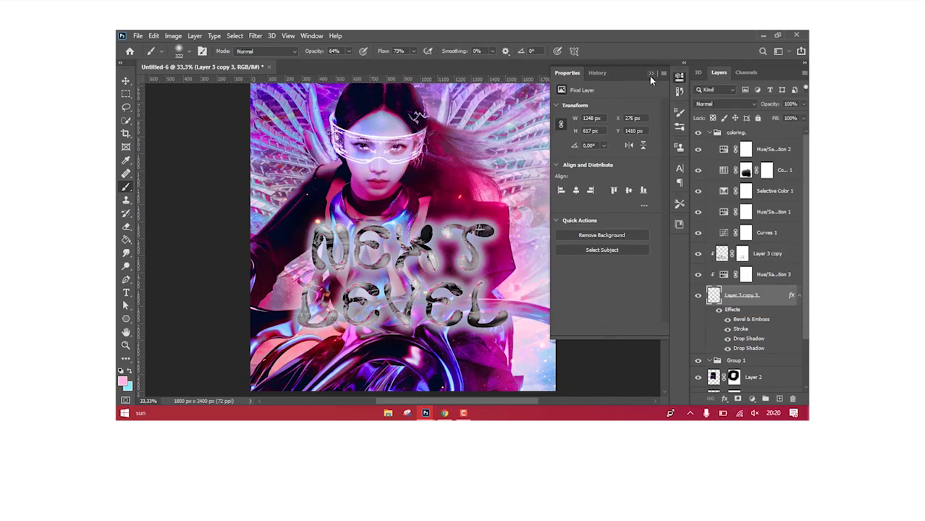
{"action": "right_click", "coordinate": [770, 295]}
- Scale the 3D text slightly smaller and pan the camera view
{"action": "left_click", "coordinate": [674, 402]}
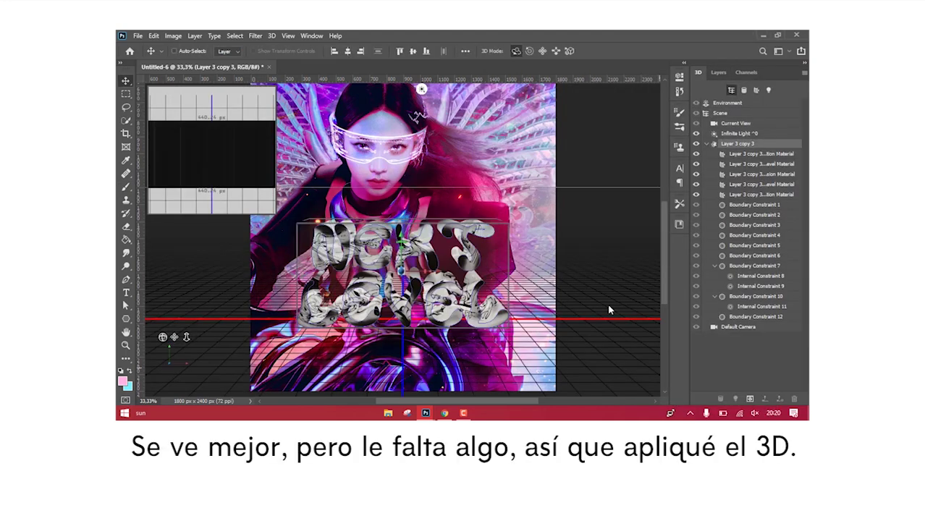
{"action": "mouse_move", "coordinate": [434, 275]}
{"action": "left_mouse_down"}
{"action": "mouse_move", "coordinate": [413, 250]}
{"action": "mouse_move", "coordinate": [441, 250]}
{"action": "left_mouse_up"}
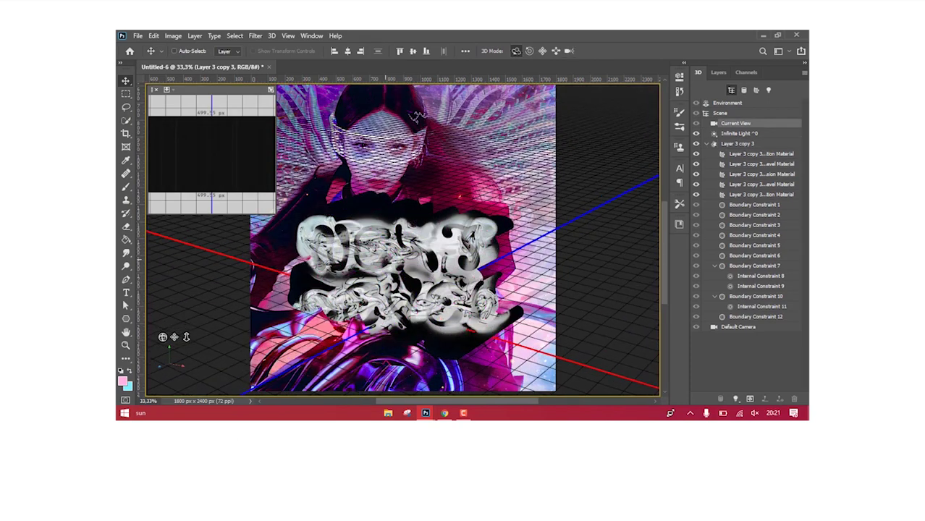
{"action": "left_click", "coordinate": [679, 92]}
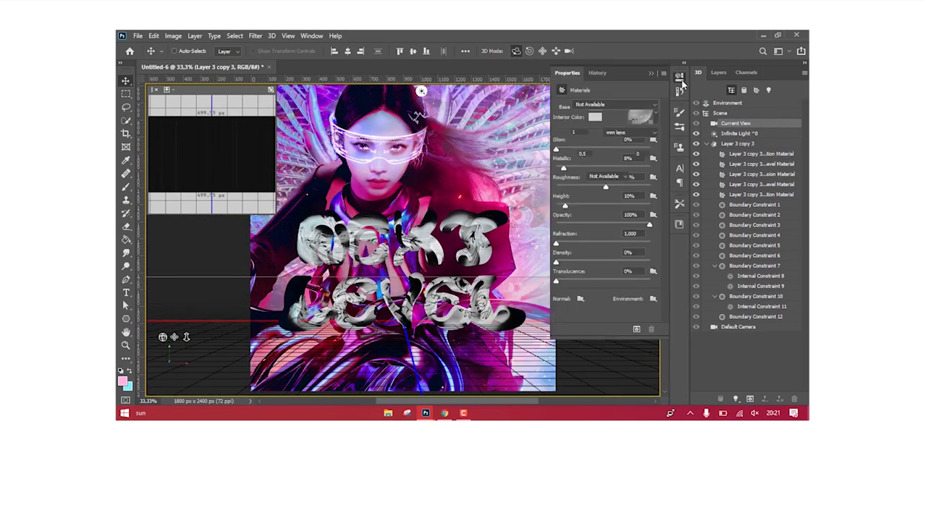
{"action": "mouse_move", "coordinate": [186, 337]}
{"action": "left_mouse_down"}
{"action": "mouse_move", "coordinate": [171, 350]}
{"action": "mouse_move", "coordinate": [174, 337]}
{"action": "left_mouse_up"}
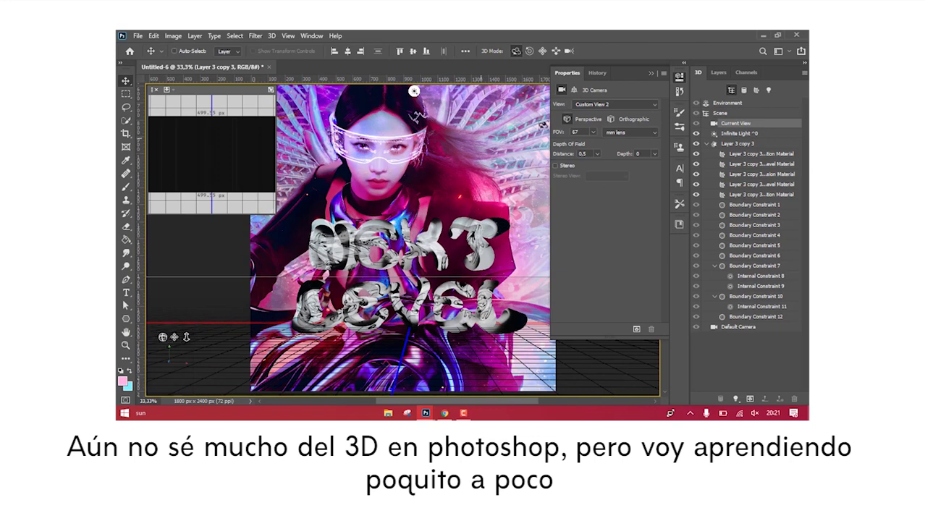
- Tune the Glow on the 3D lettering's materials, stepping through each material
{"action": "left_click", "coordinate": [758, 154]}
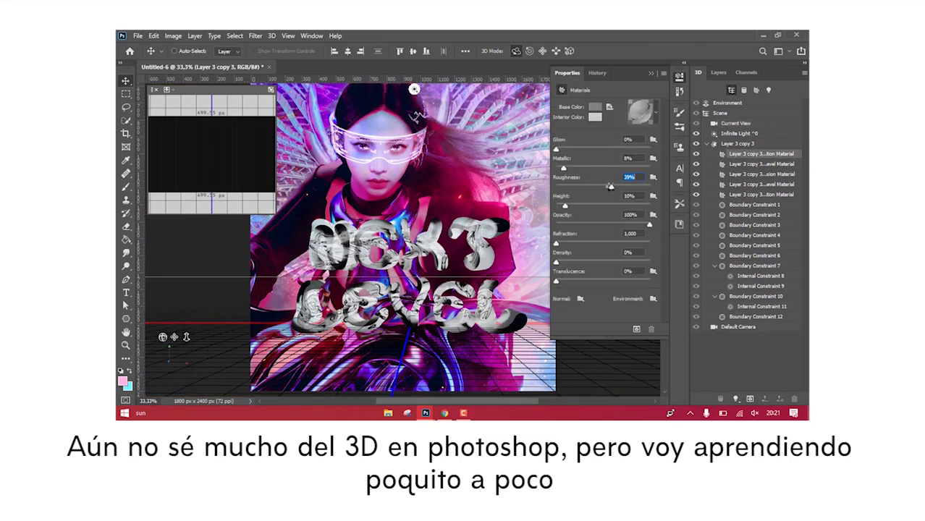
{"action": "left_click", "coordinate": [605, 150]}
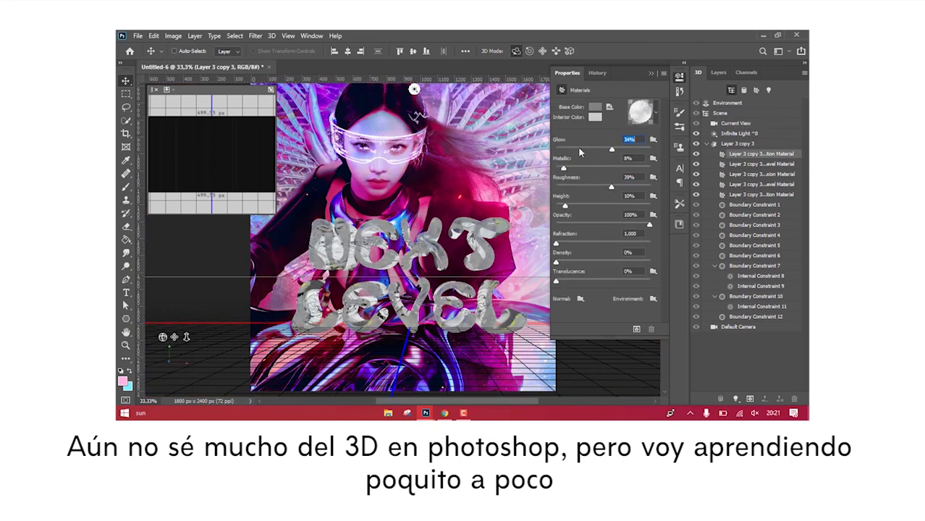
{"action": "left_click", "coordinate": [587, 149]}
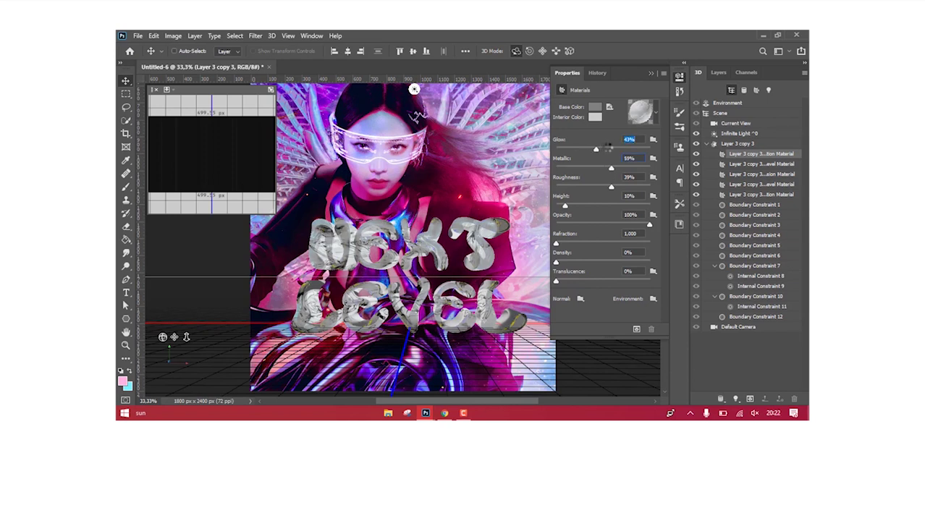
{"action": "left_click", "coordinate": [761, 194]}
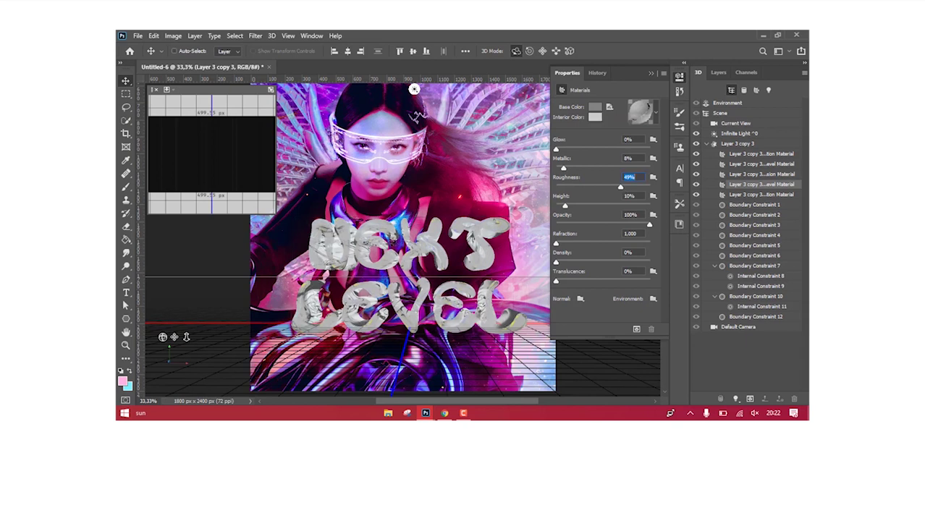
{"action": "left_click", "coordinate": [760, 174]}
{"action": "left_click", "coordinate": [718, 72]}
- Rasterize the 3D lettering, group it as Group 2, and shrink it lower over the chest
{"action": "right_click", "coordinate": [767, 299]}
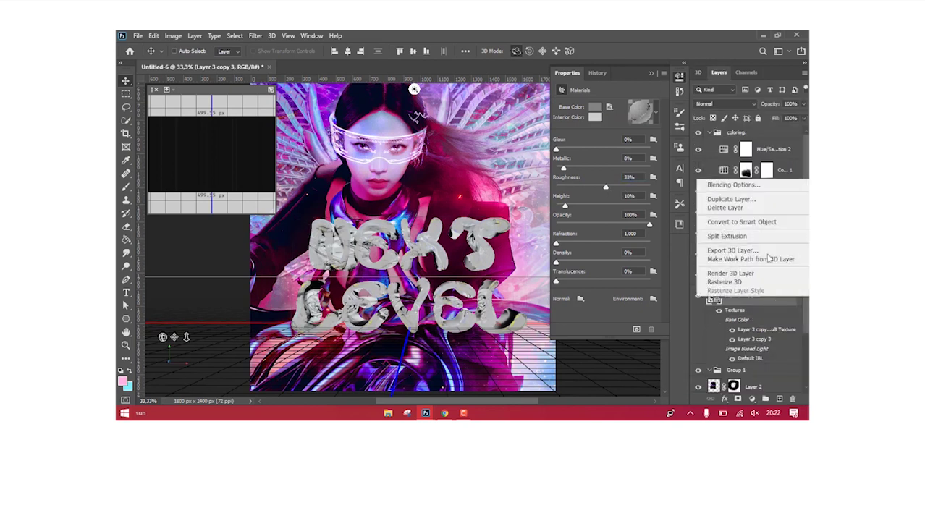
{"action": "left_click", "coordinate": [768, 226]}
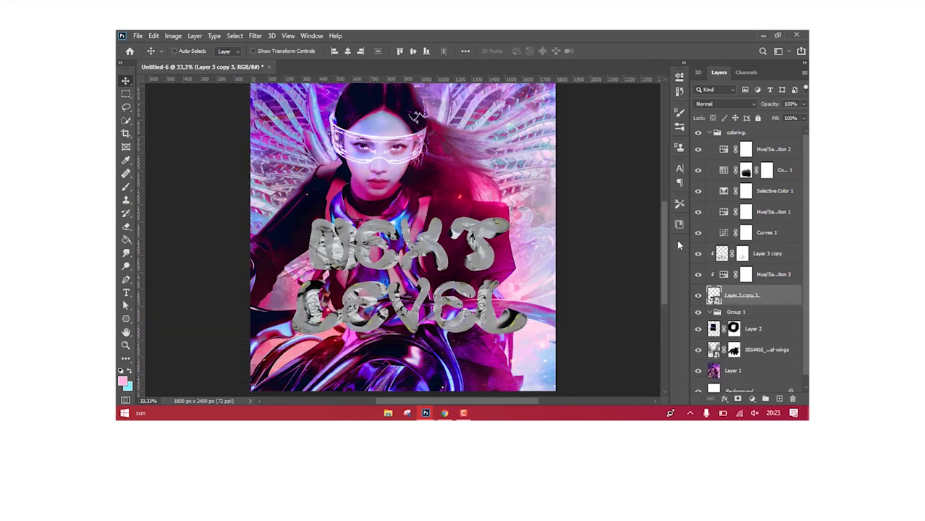
{"action": "left_click", "coordinate": [767, 253], "text": "shift"}
{"action": "key", "text": "ctrl+g"}
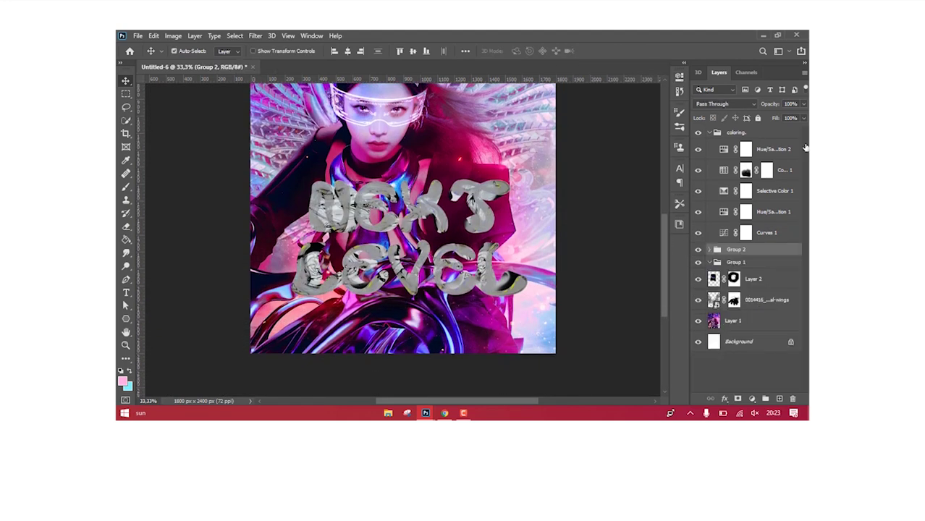
{"action": "key", "text": "ctrl+t"}
{"action": "left_click_drag", "start_coordinate": [409, 192], "coordinate": [431, 259]}
{"action": "key", "text": "Return"}
{"action": "left_click", "coordinate": [735, 262]}
- Add a pink-to-transparent Gradient Fill layer at 100% opacity
{"action": "left_click", "coordinate": [752, 398]}
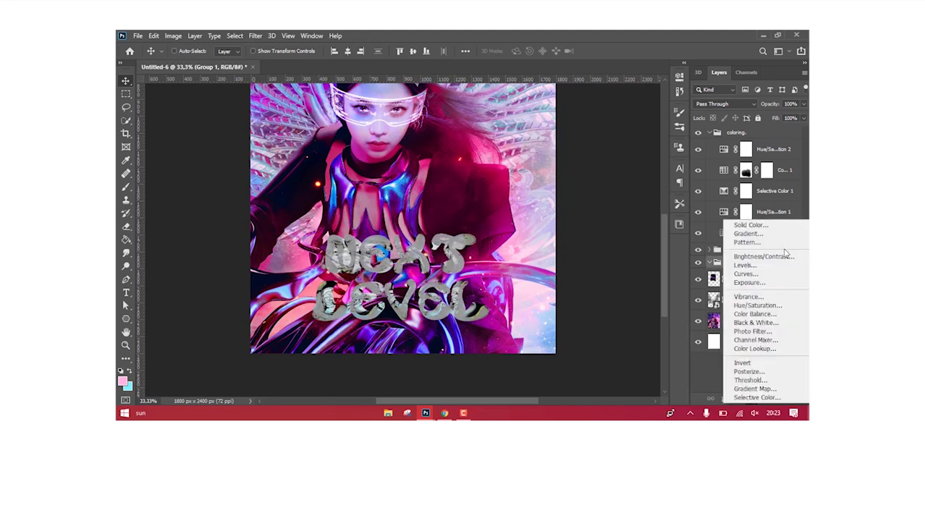
{"action": "left_click", "coordinate": [775, 234]}
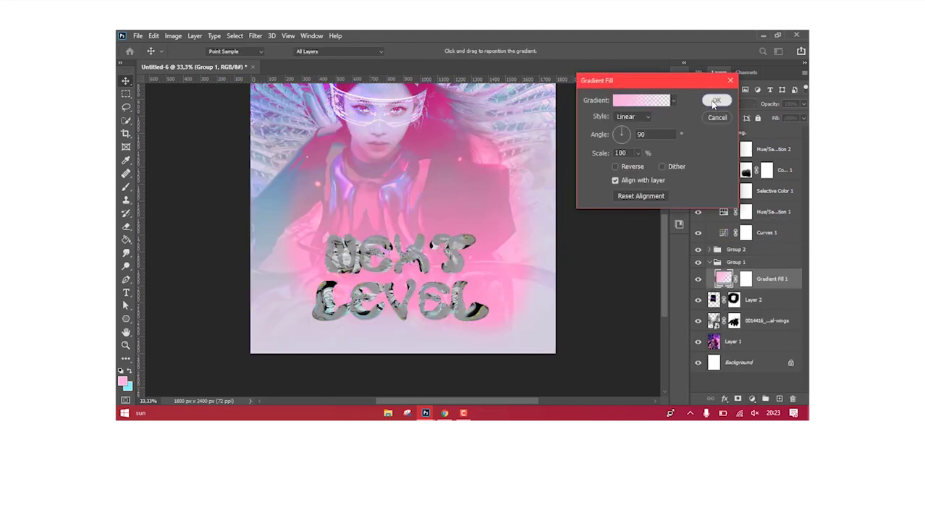
{"action": "left_click", "coordinate": [715, 101]}
{"action": "left_click", "coordinate": [654, 107]}
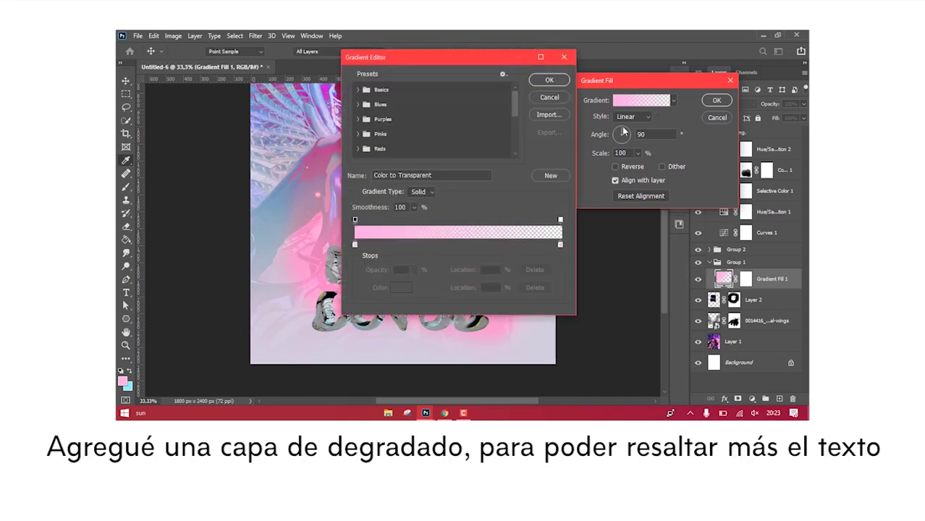
{"action": "double_click", "coordinate": [717, 254]}
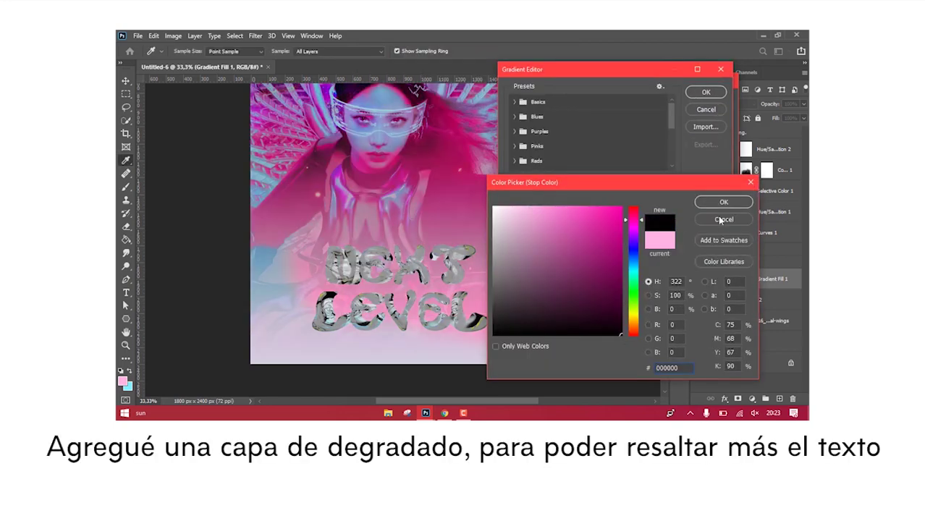
{"action": "left_click", "coordinate": [722, 219]}
{"action": "left_click", "coordinate": [706, 92]}
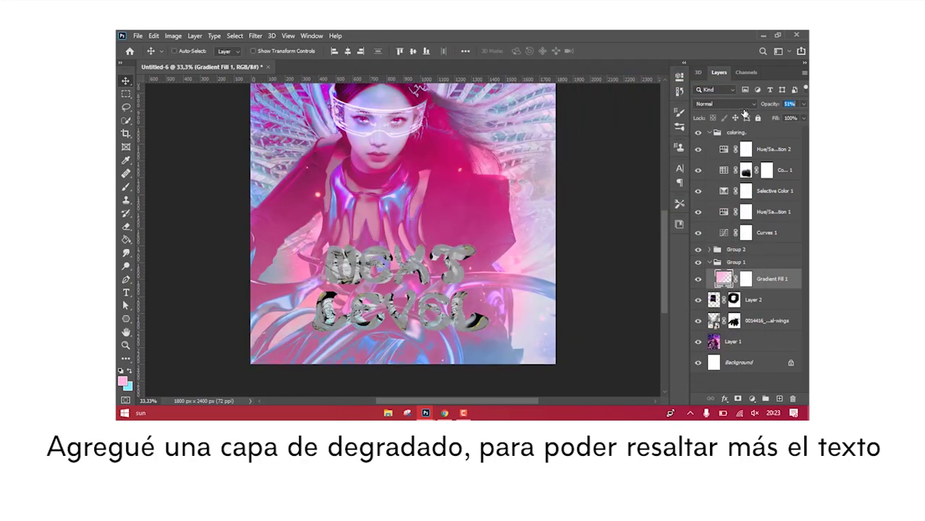
{"action": "type", "text": "100"}
{"action": "key", "text": "Return"}
- Mask the gradient off the face and body with a large soft brush, then collapse Group 1
{"action": "key", "text": "ctrl+minus"}
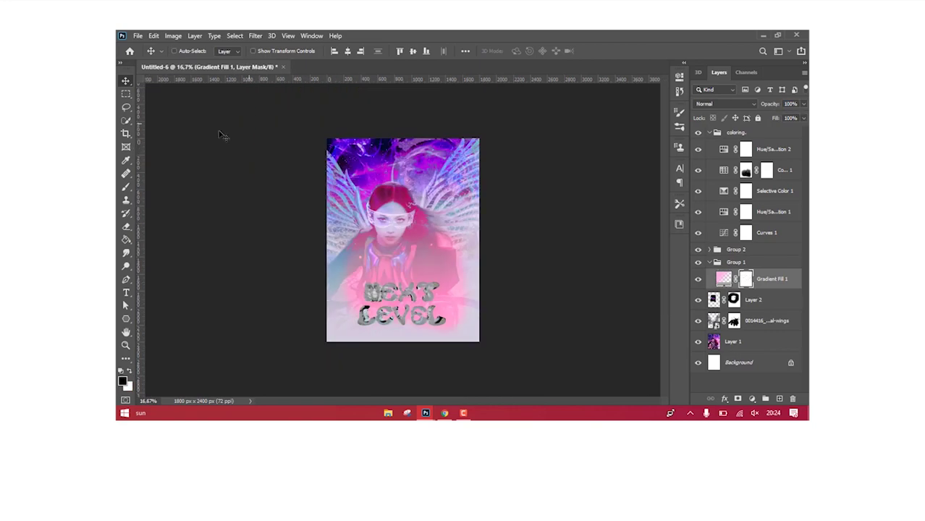
{"action": "key", "text": "b"}
{"action": "left_click", "coordinate": [179, 51]}
{"action": "left_click_drag", "start_coordinate": [397, 152], "coordinate": [398, 275]}
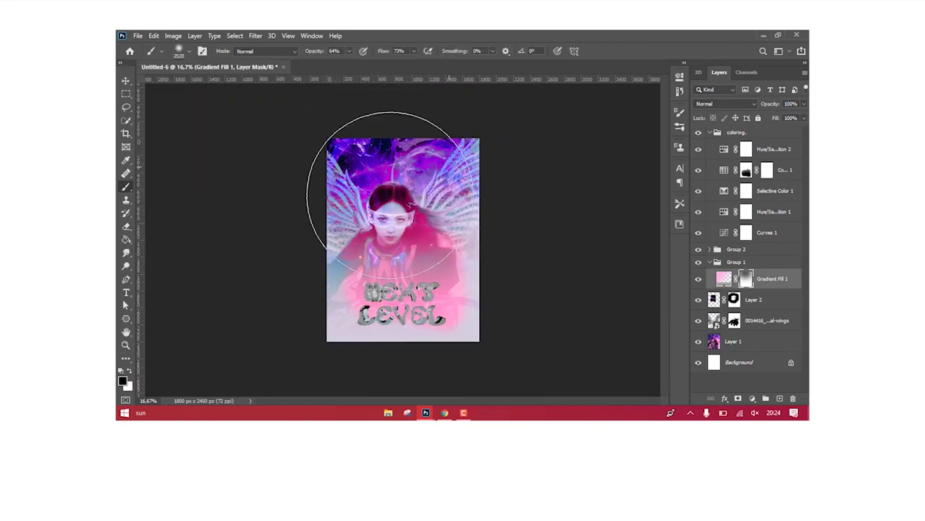
{"action": "key", "text": "ctrl+plus"}
{"action": "key", "text": "v"}
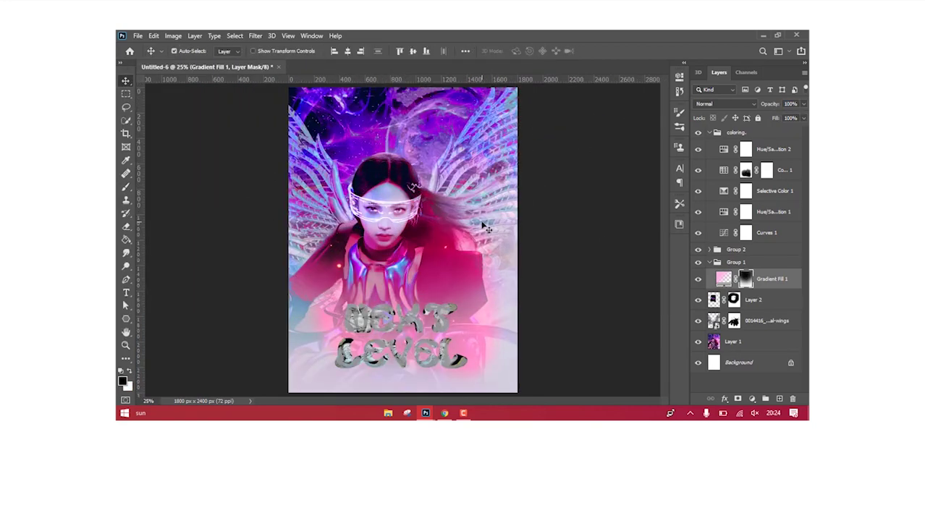
{"action": "left_click", "coordinate": [709, 262]}
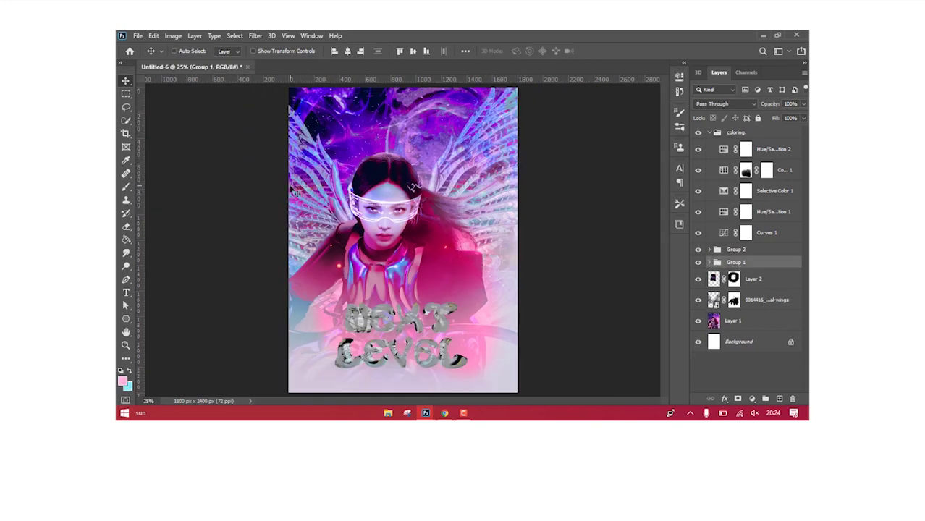
- Type the CYBERAESPA title across the poster top in a bold font chosen from the font list
{"action": "key", "text": "t"}
{"action": "left_click", "coordinate": [319, 141]}
{"action": "type", "text": "AESPA"}
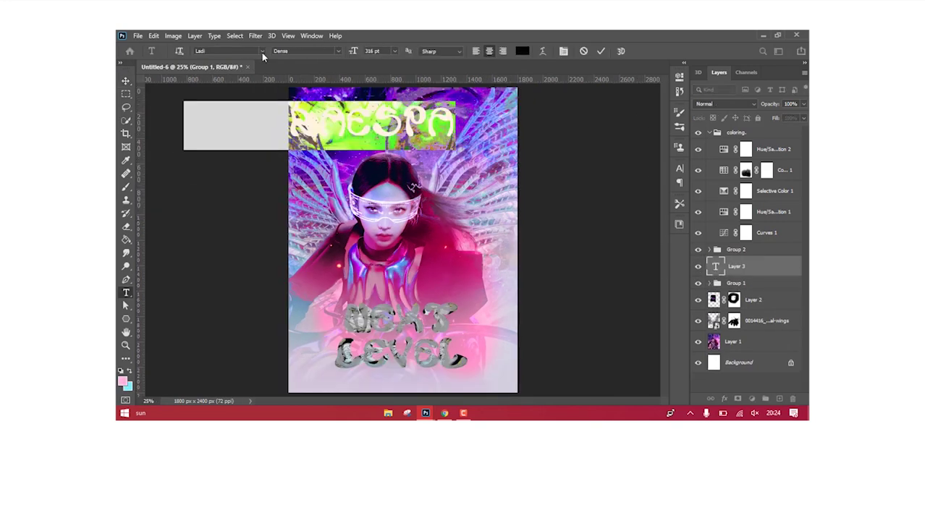
{"action": "left_click", "coordinate": [261, 51]}
{"action": "scroll", "coordinate": [426, 88], "scroll_direction": "up", "scroll_amount": 5}
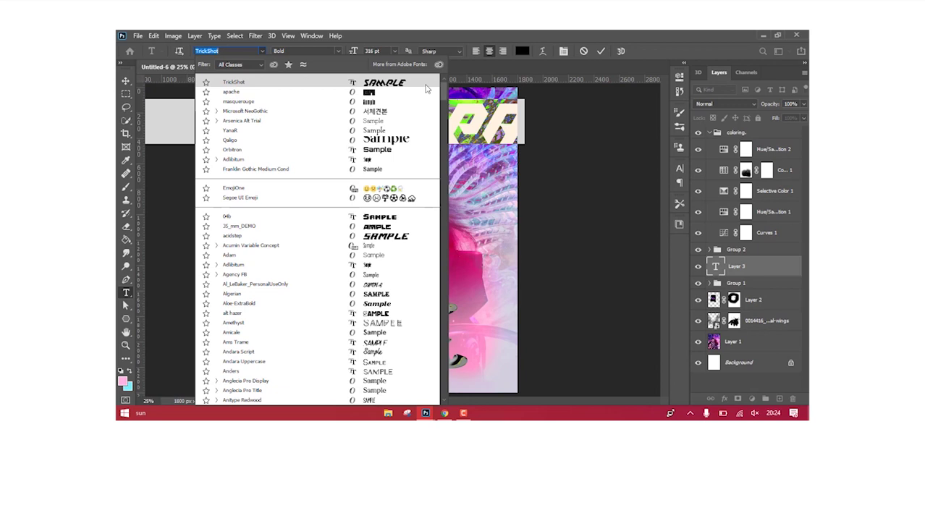
{"action": "key", "text": "Return"}
{"action": "key", "text": "ctrl+Return"}
- Scale the CYBERAESPA title down to about 77%
{"action": "key", "text": "v"}
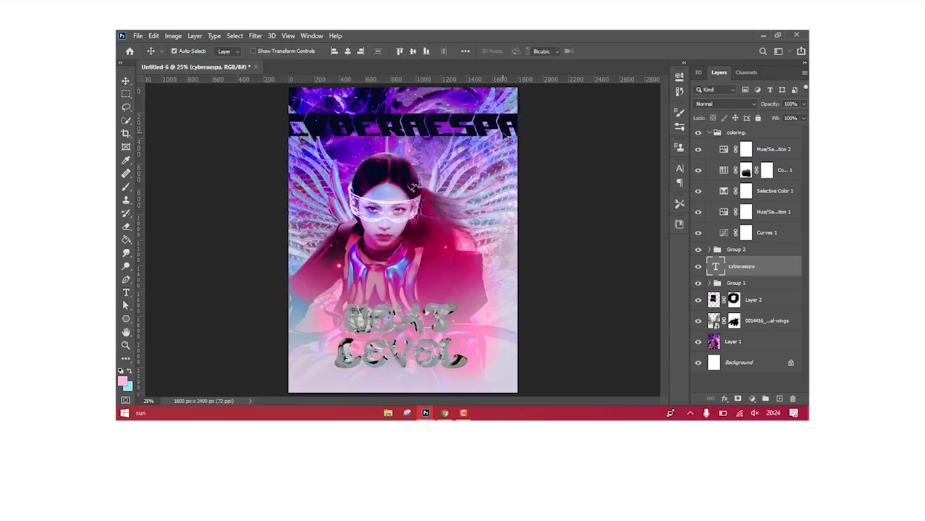
{"action": "key", "text": "ctrl+t"}
{"action": "left_click_drag", "start_coordinate": [516, 138], "coordinate": [402, 119]}
{"action": "key", "text": "Return"}
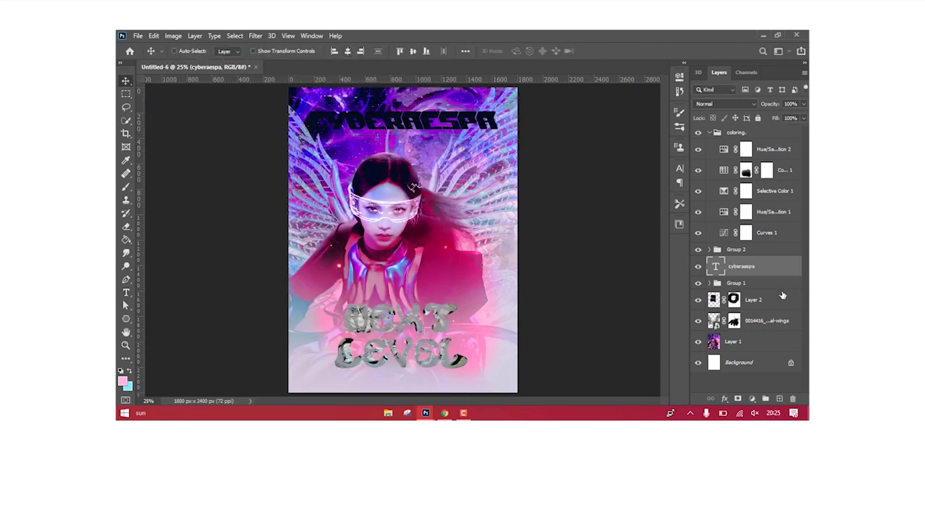
- Add Stroke, Drop Shadow and Bevel & Emboss layer styles to the title
{"action": "double_click", "coordinate": [790, 266]}
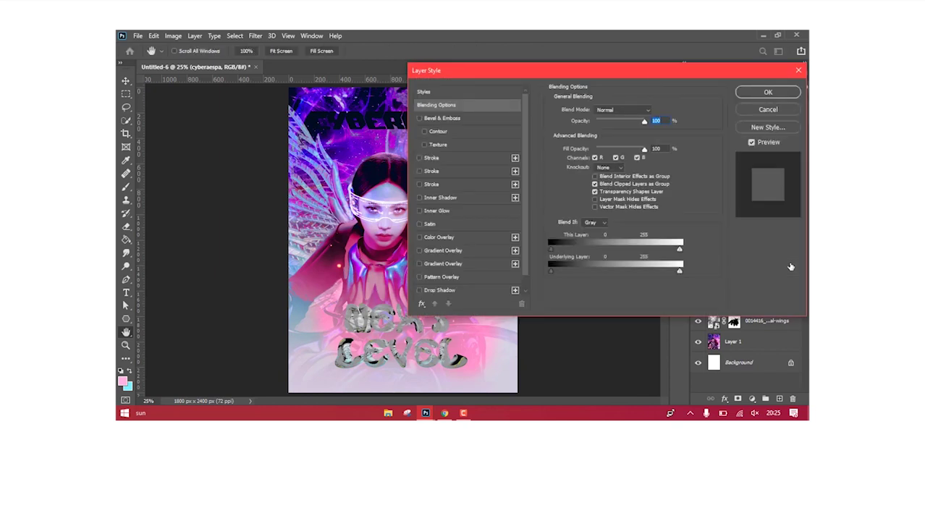
{"action": "left_click_drag", "start_coordinate": [549, 66], "coordinate": [638, 33]}
{"action": "scroll", "coordinate": [561, 254], "scroll_direction": "down", "scroll_amount": 1}
{"action": "left_click", "coordinate": [558, 255]}
{"action": "left_click", "coordinate": [562, 113]}
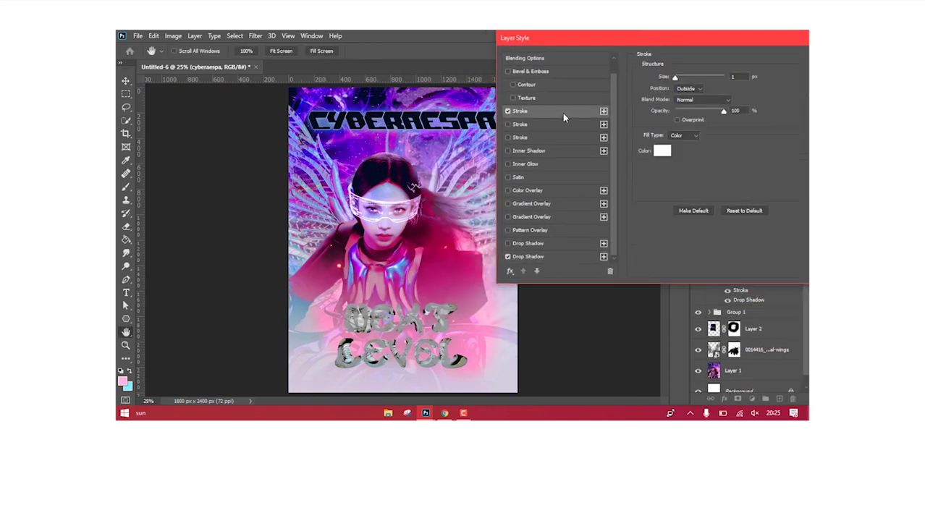
{"action": "left_click", "coordinate": [561, 72]}
- Give the title a black Color Overlay
{"action": "left_click", "coordinate": [558, 193]}
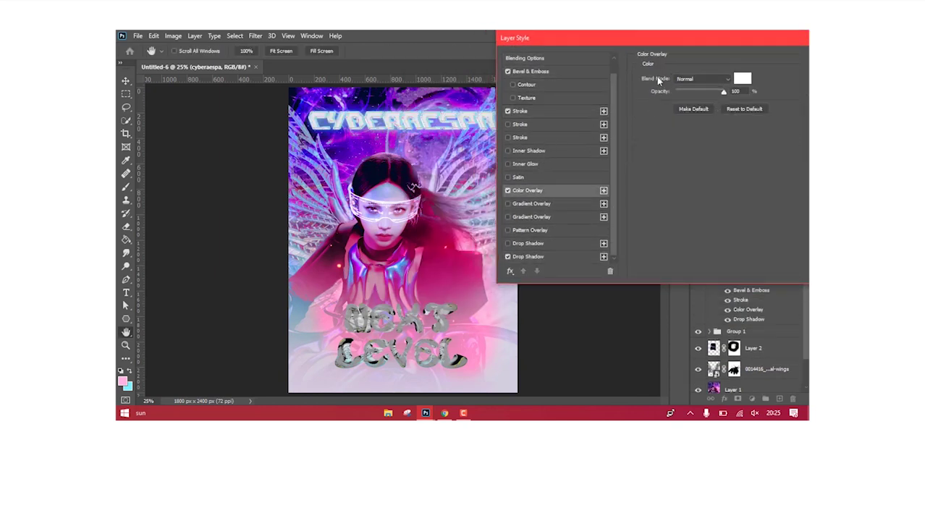
{"action": "left_click", "coordinate": [742, 78]}
{"action": "type", "text": "fb0041"}
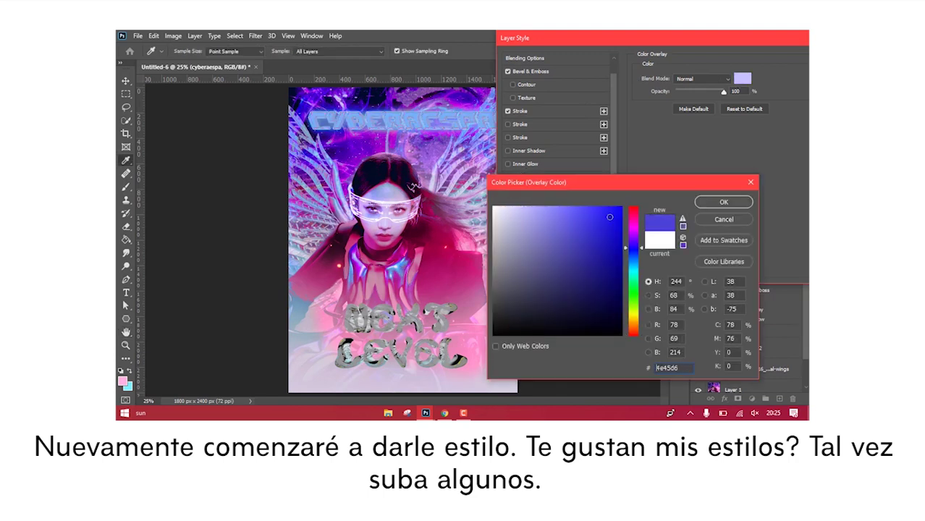
{"action": "mouse_move", "coordinate": [635, 232]}
{"action": "left_mouse_down"}
{"action": "mouse_move", "coordinate": [637, 270]}
{"action": "mouse_move", "coordinate": [638, 225]}
{"action": "left_mouse_up"}
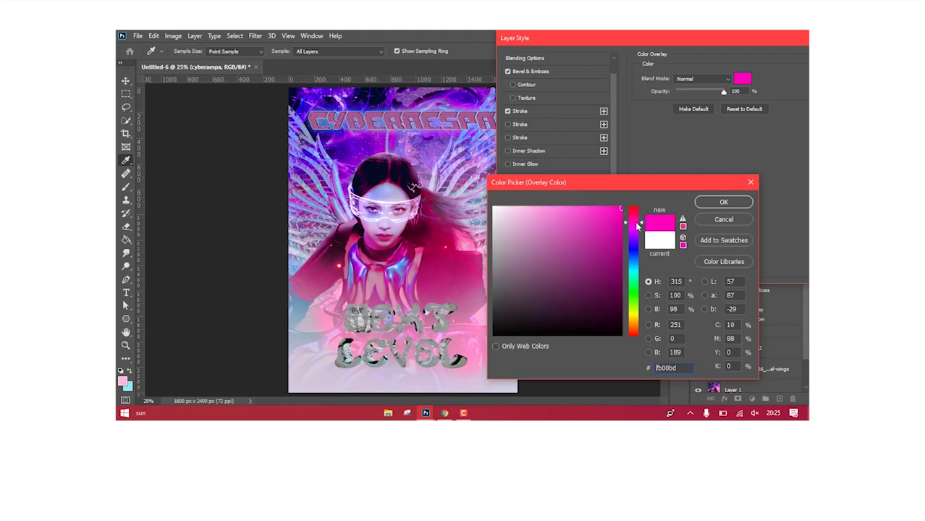
{"action": "type", "text": "ffffff"}
{"action": "type", "text": "000000"}
{"action": "key", "text": "Return"}
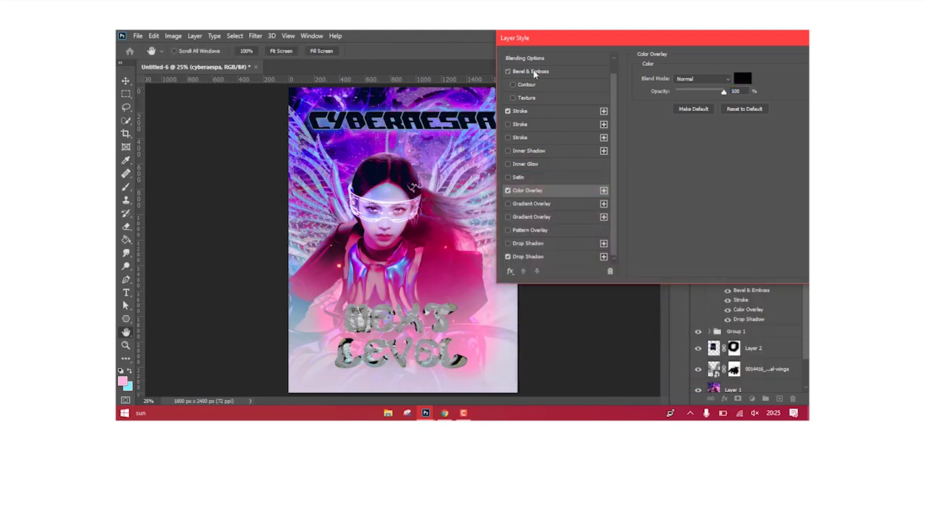
- Set the bevel highlight mode to Normal and the bevel shadow colour to cyan #00ffff
{"action": "left_click", "coordinate": [531, 71]}
{"action": "left_click", "coordinate": [701, 77]}
{"action": "left_click", "coordinate": [719, 214]}
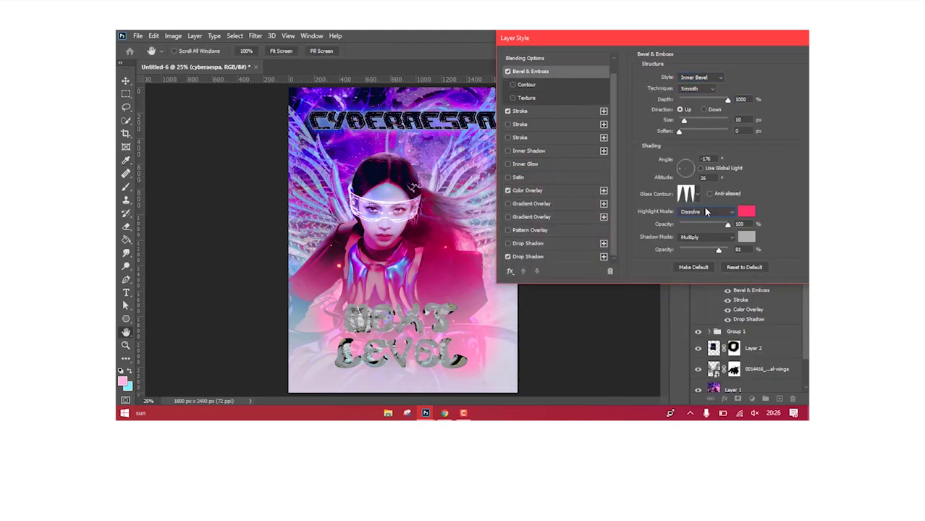
{"action": "left_click", "coordinate": [704, 210]}
{"action": "left_click", "coordinate": [703, 211]}
{"action": "left_click", "coordinate": [687, 160]}
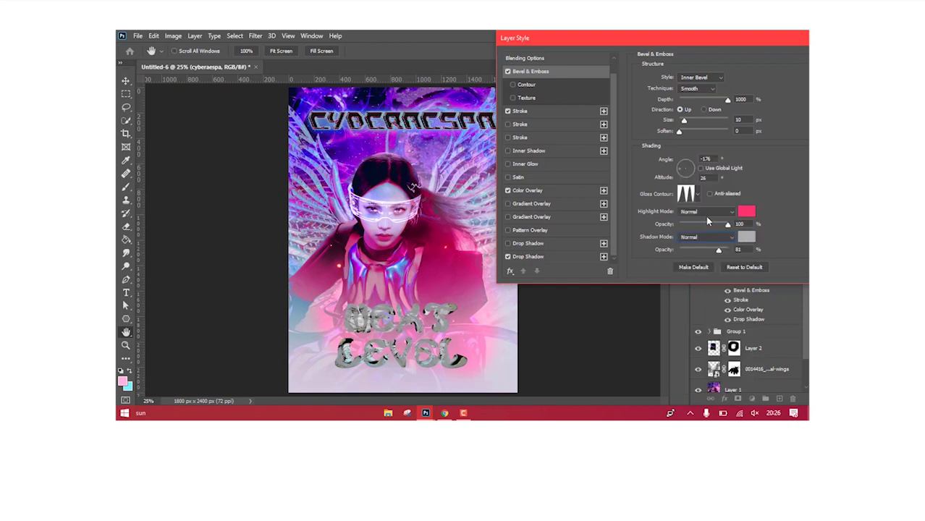
{"action": "left_click", "coordinate": [745, 237]}
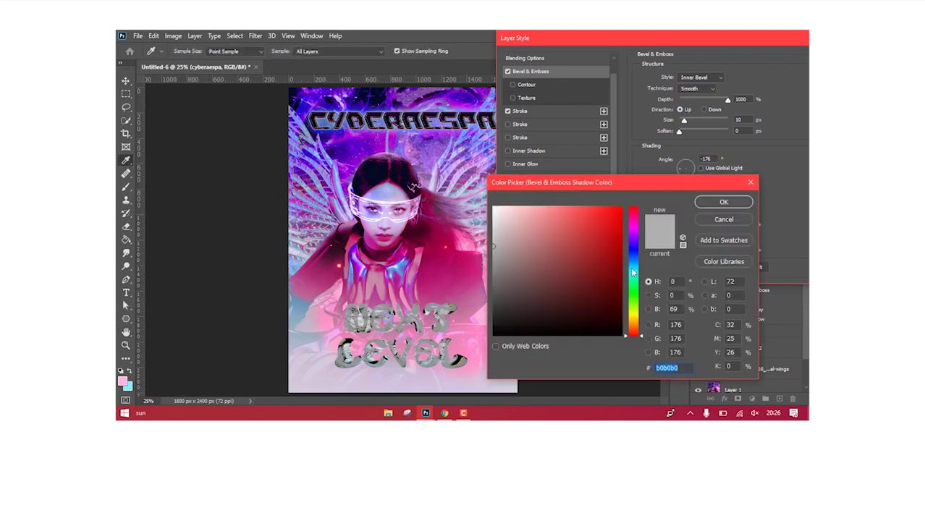
{"action": "type", "text": "00ffff"}
{"action": "key", "text": "Return"}
{"action": "key", "text": "Return"}
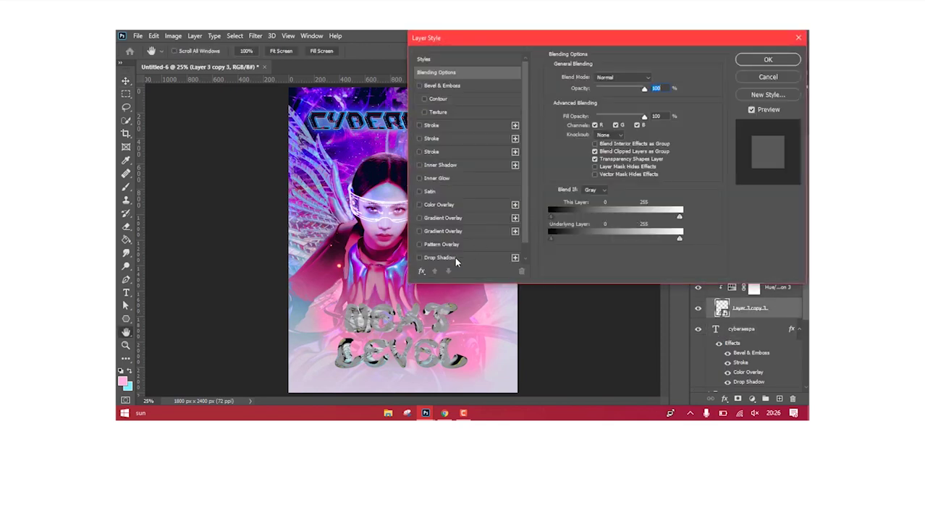
- Change the drop shadow colour to blue #0000ff
{"action": "left_click", "coordinate": [456, 259]}
{"action": "left_click", "coordinate": [654, 78]}
{"action": "type", "text": "0000ff"}
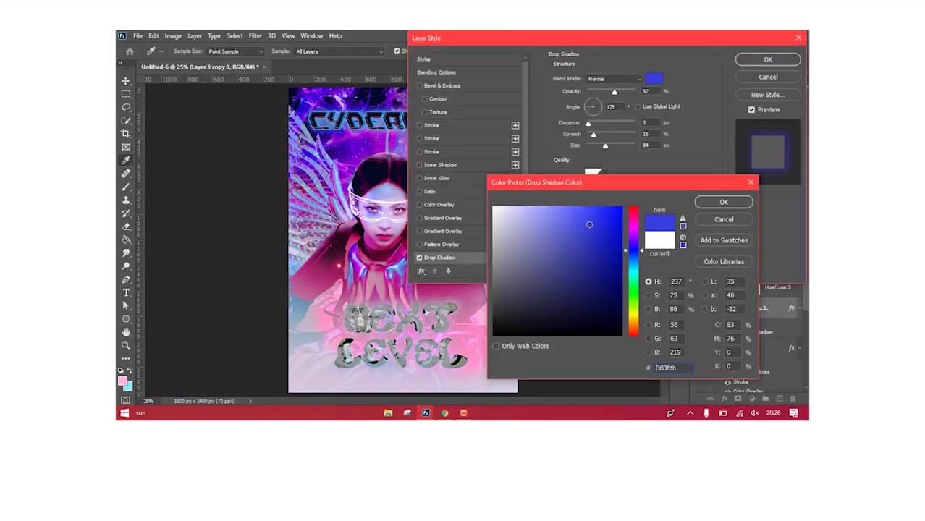
{"action": "key", "text": "Return"}
{"action": "key", "text": "Return"}
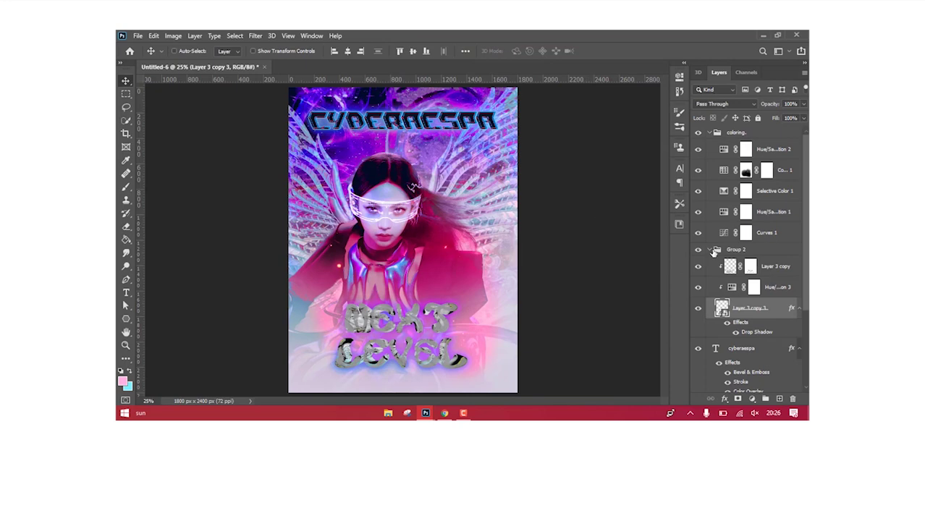
- Select Group 2 and search Google for 'heart png'
{"action": "left_click", "coordinate": [715, 251]}
{"action": "left_click", "coordinate": [445, 412]}
{"action": "left_click", "coordinate": [566, 83]}
{"action": "key", "text": "ctrl+a"}
{"action": "type", "text": "heart"}
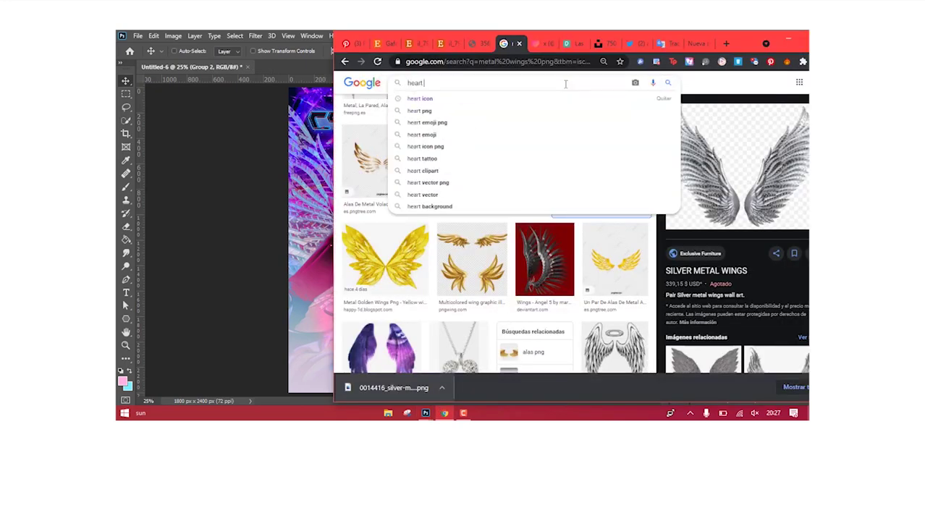
{"action": "type", "text": " png"}
{"action": "key", "text": "Return"}
- Filter image results to Transparent and drag the pink heart onto the poster
{"action": "left_click", "coordinate": [653, 111]}
{"action": "left_click", "coordinate": [441, 125]}
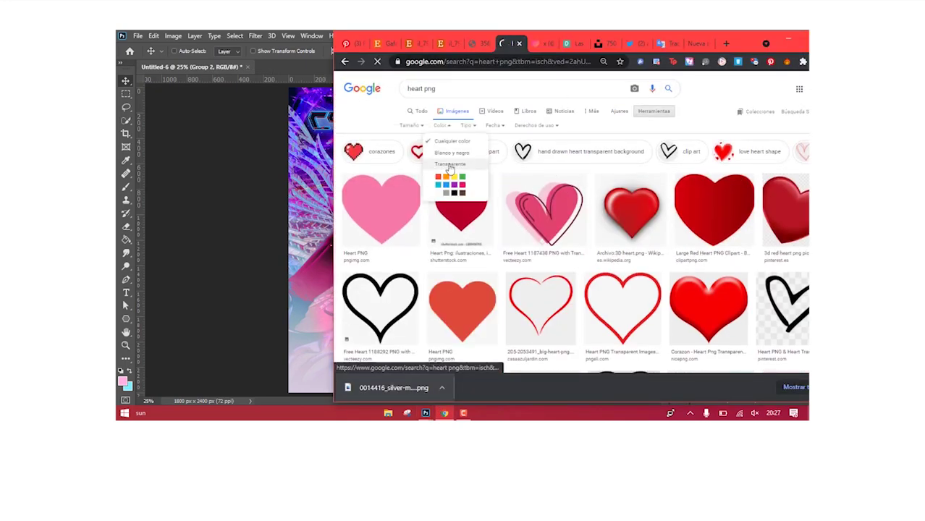
{"action": "left_click", "coordinate": [448, 165]}
{"action": "left_click", "coordinate": [500, 206]}
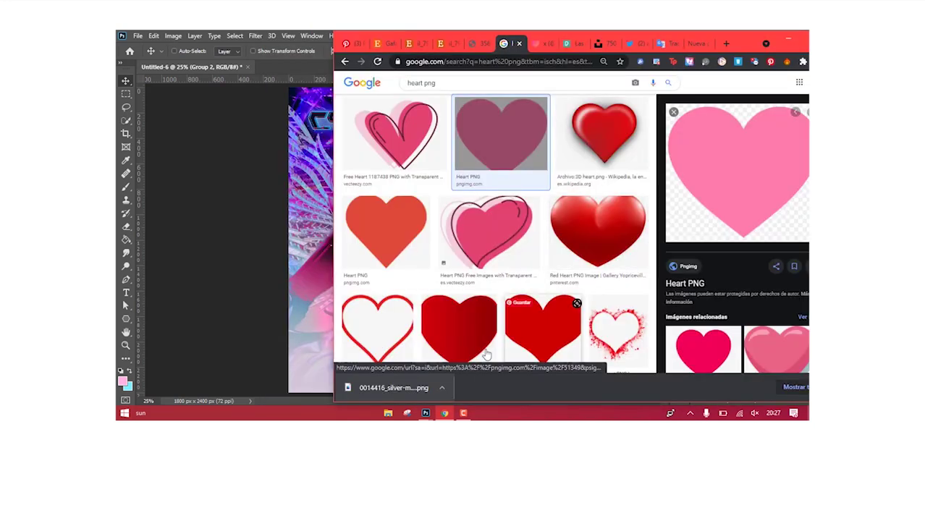
{"action": "left_click_drag", "start_coordinate": [737, 174], "coordinate": [314, 302]}
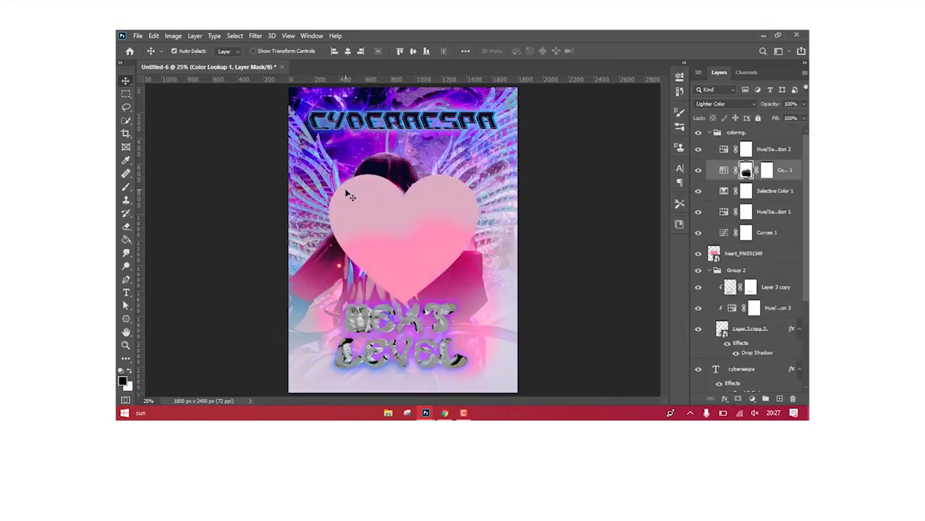
- Shrink the heart to about half size and move it up and to the right
{"action": "left_click", "coordinate": [349, 197]}
{"action": "left_click", "coordinate": [453, 182]}
{"action": "left_click", "coordinate": [743, 253]}
{"action": "key", "text": "ctrl+t"}
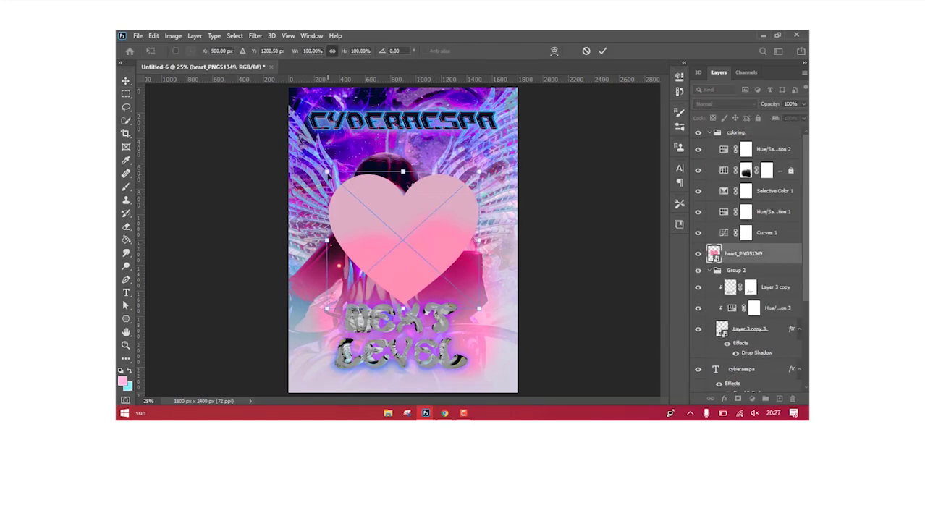
{"action": "left_click_drag", "start_coordinate": [329, 175], "coordinate": [407, 241]}
{"action": "left_click_drag", "start_coordinate": [446, 258], "coordinate": [461, 233]}
{"action": "key", "text": "Return"}
- Paste an aespa photo from the browser into the poster as a new layer
{"action": "left_click", "coordinate": [444, 413]}
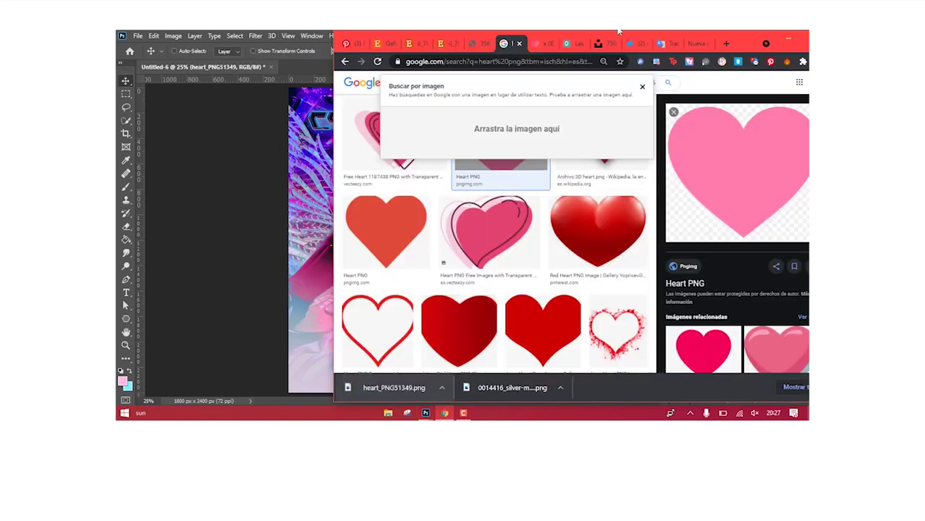
{"action": "left_click", "coordinate": [631, 44]}
{"action": "left_click", "coordinate": [652, 210]}
{"action": "left_click", "coordinate": [426, 412]}
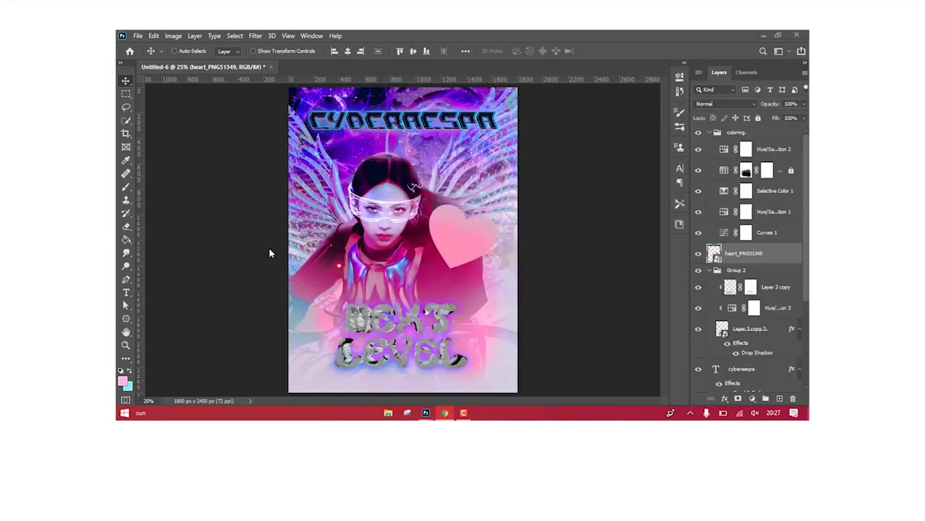
{"action": "key", "text": "ctrl+v"}
- Clip the aespa photo into the heart and tilt it into place
{"action": "right_click", "coordinate": [757, 253]}
{"action": "left_click", "coordinate": [653, 225]}
{"action": "key", "text": "ctrl+t"}
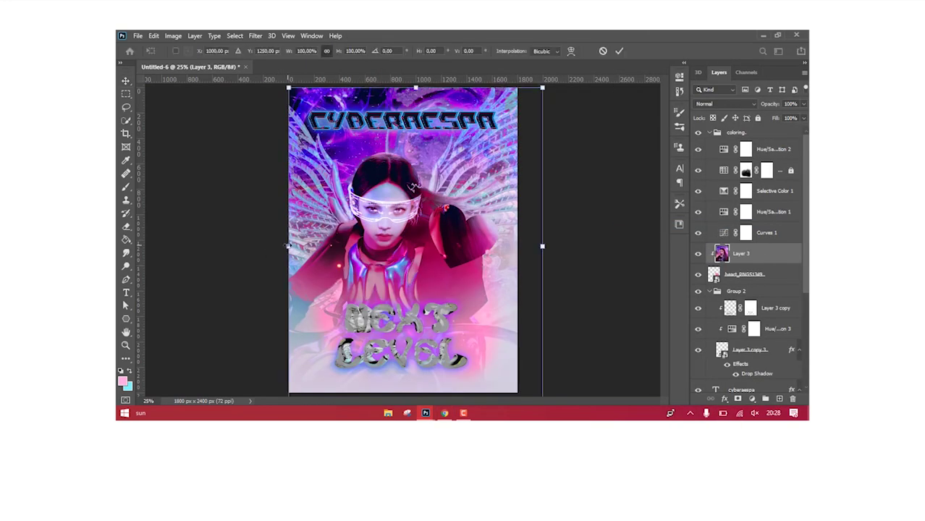
{"action": "left_click_drag", "start_coordinate": [507, 217], "coordinate": [472, 255]}
{"action": "key", "text": "Return"}
- Give the heart a Stroke and a blue Drop Shadow of size 191
{"action": "double_click", "coordinate": [785, 275]}
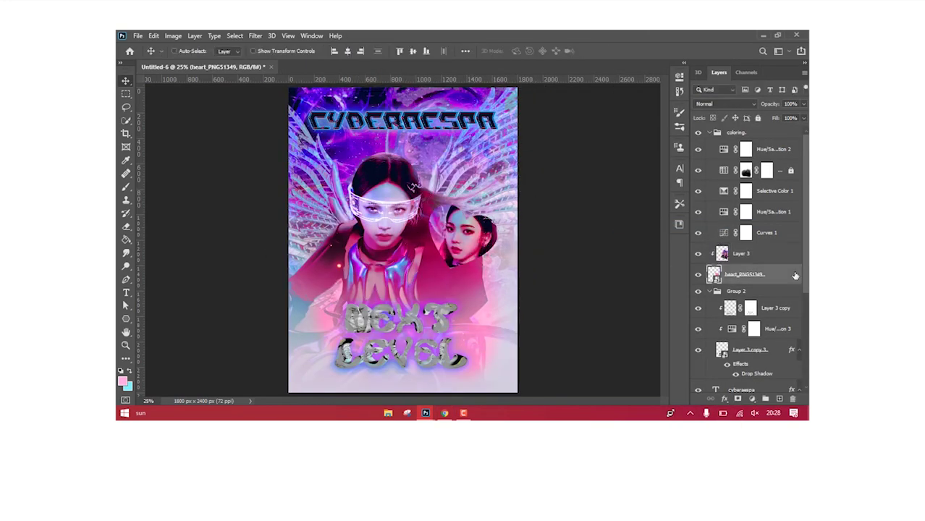
{"action": "left_click_drag", "start_coordinate": [571, 35], "coordinate": [694, 43]}
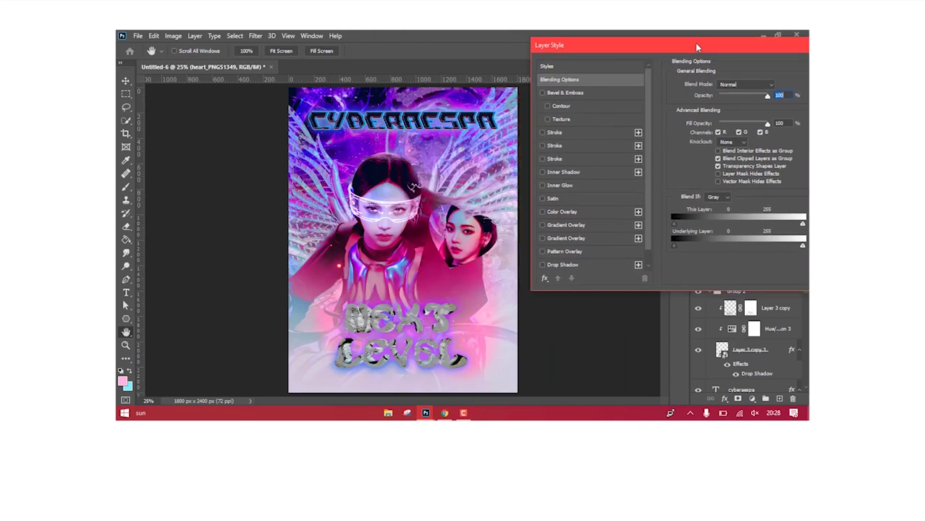
{"action": "left_click", "coordinate": [578, 132]}
{"action": "scroll", "coordinate": [584, 260], "scroll_direction": "down", "scroll_amount": 1}
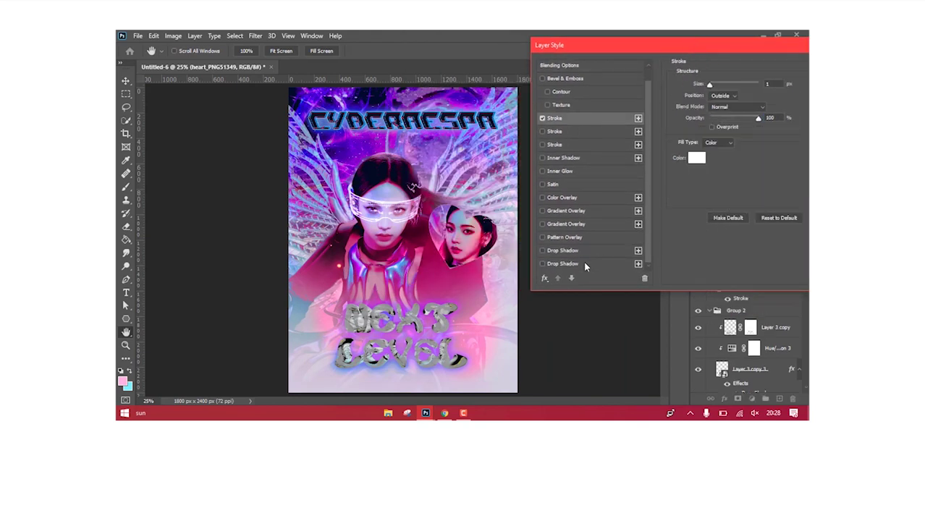
{"action": "left_click", "coordinate": [578, 251]}
{"action": "left_click_drag", "start_coordinate": [735, 153], "coordinate": [749, 154]}
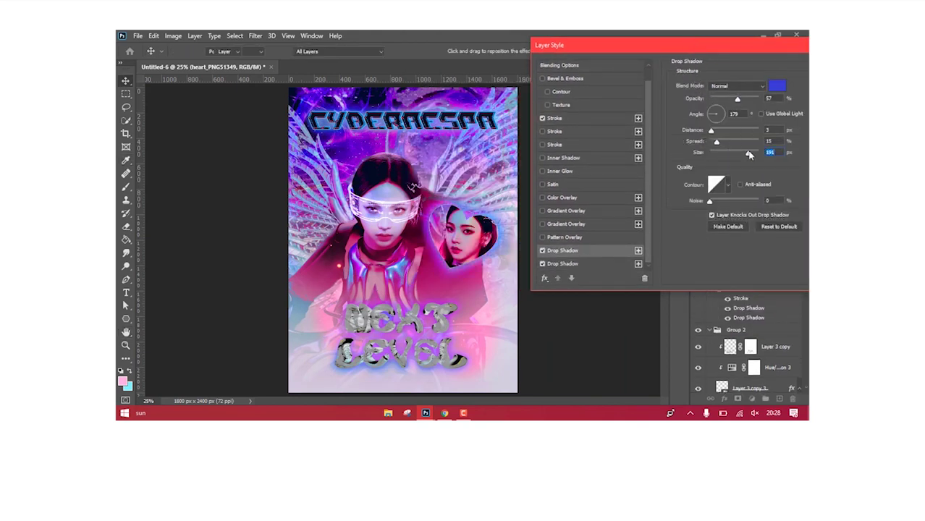
{"action": "key", "text": "Return"}
{"action": "left_click", "coordinate": [444, 413]}
{"action": "left_click", "coordinate": [478, 44]}
- Search Google Images for 'cybercore lenses'
{"action": "left_click", "coordinate": [420, 45]}
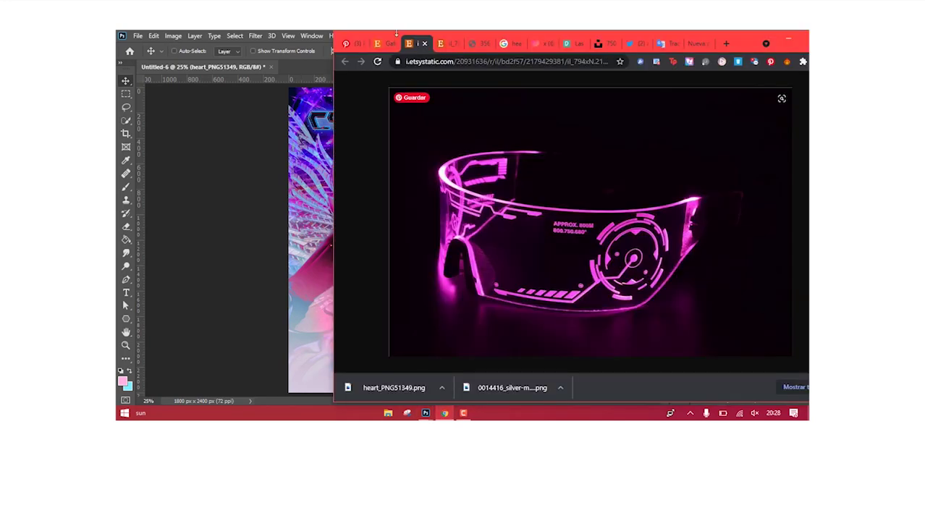
{"action": "left_click", "coordinate": [422, 44]}
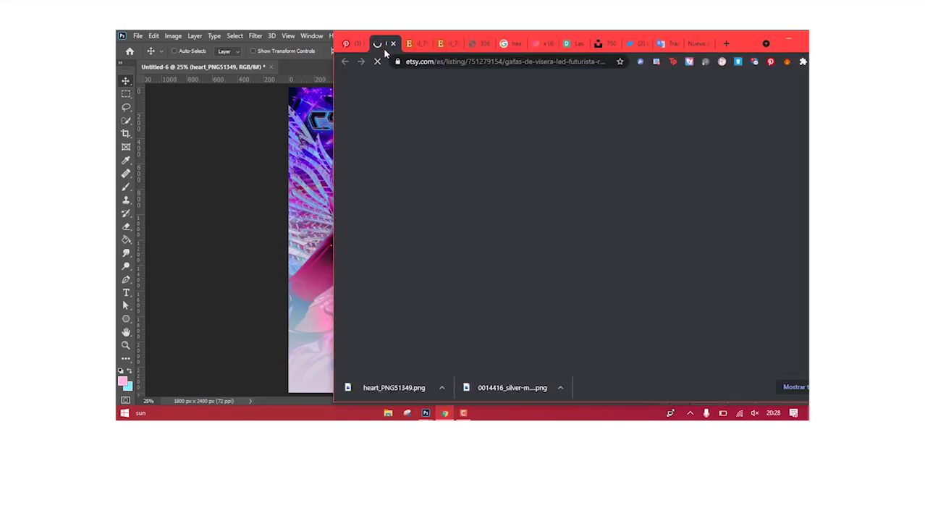
{"action": "left_click", "coordinate": [472, 44]}
{"action": "left_click", "coordinate": [470, 60]}
{"action": "type", "text": "cybercore lenses"}
{"action": "key", "text": "Return"}
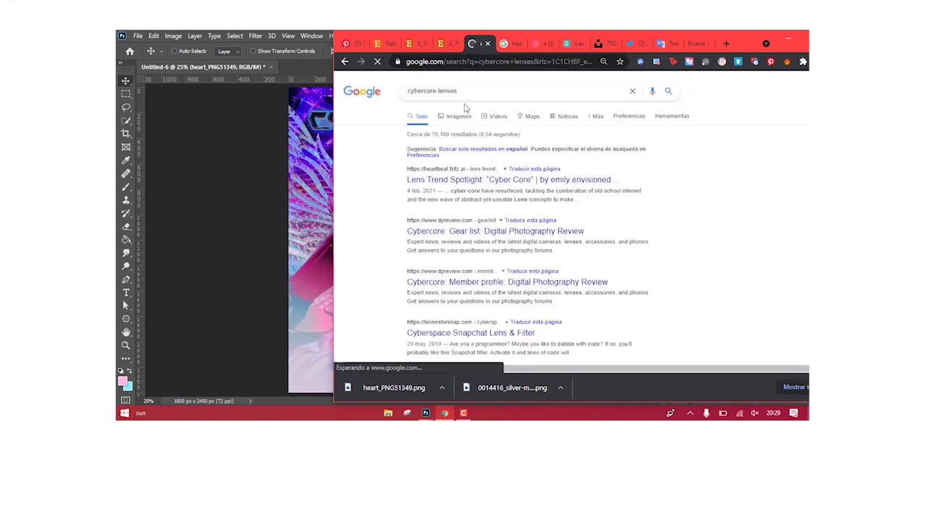
{"action": "left_click", "coordinate": [459, 116]}
- Refine the image search to 'cyberpunk lenses', then 'cyberpunk led visor'
{"action": "left_click_drag", "start_coordinate": [443, 91], "coordinate": [427, 91]}
{"action": "type", "text": "punk"}
{"action": "key", "text": "Return"}
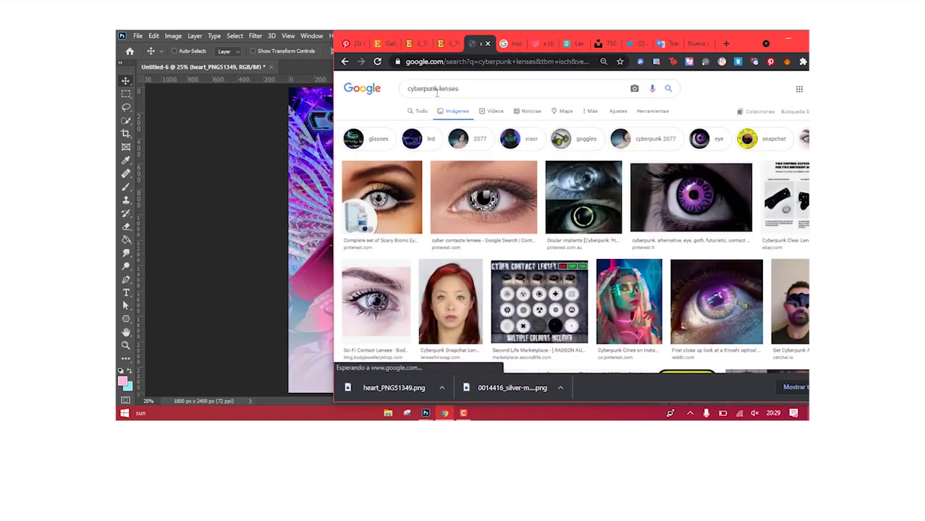
{"action": "left_click_drag", "start_coordinate": [724, 30], "coordinate": [582, 29]}
{"action": "scroll", "coordinate": [697, 196], "scroll_direction": "down", "scroll_amount": 5}
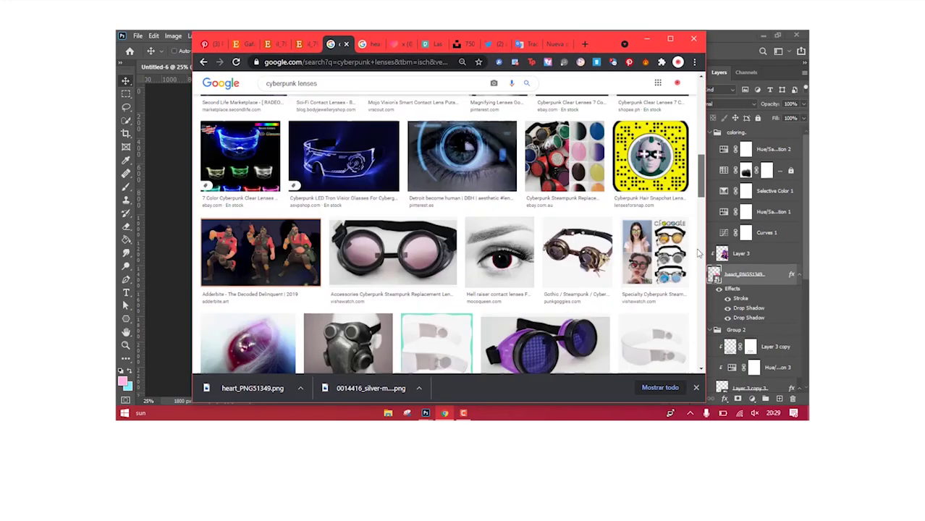
{"action": "scroll", "coordinate": [507, 217], "scroll_direction": "up", "scroll_amount": 10}
{"action": "double_click", "coordinate": [300, 89]}
{"action": "type", "text": "led visor"}
{"action": "key", "text": "Return"}
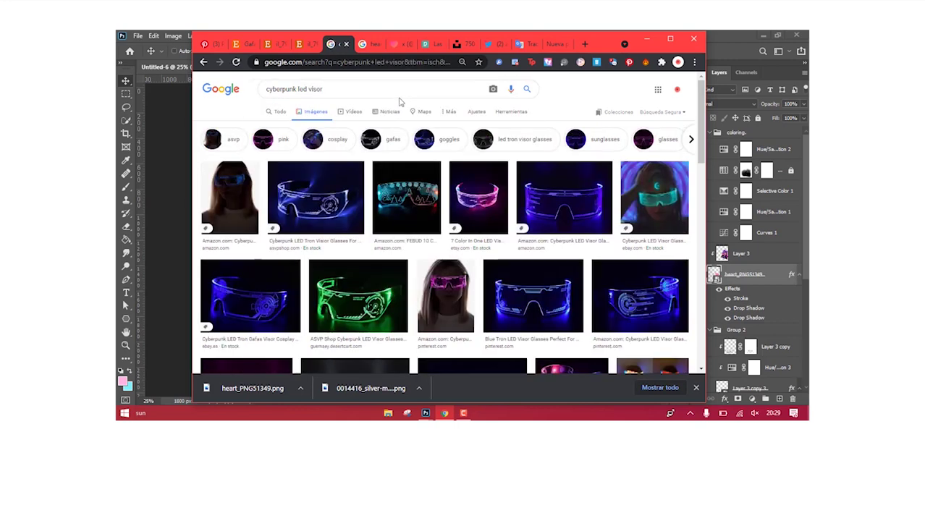
{"action": "scroll", "coordinate": [702, 141], "scroll_direction": "down", "scroll_amount": 1}
- Copy the Tron-style LED visor glasses image and minimize the browser
{"action": "left_click", "coordinate": [349, 173]}
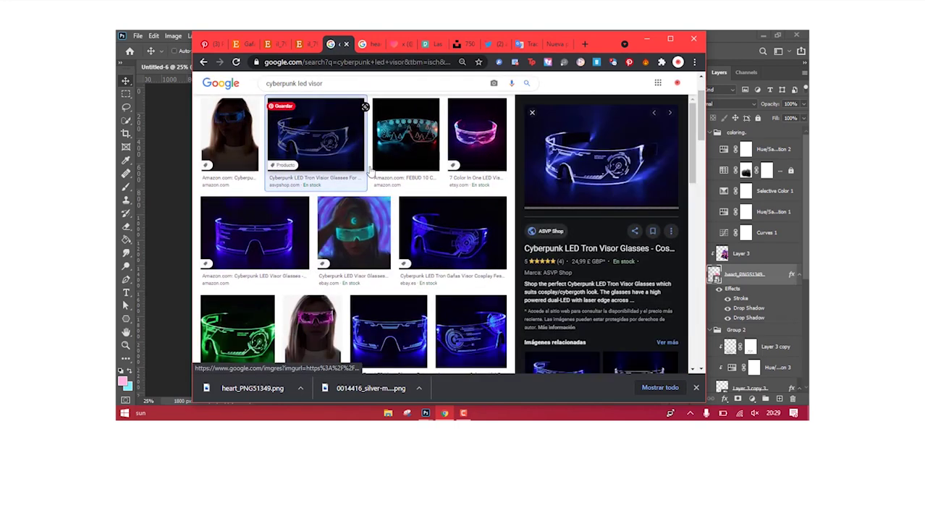
{"action": "right_click", "coordinate": [592, 151]}
{"action": "left_click", "coordinate": [630, 268]}
{"action": "left_click", "coordinate": [648, 37]}
- Paste the LED visor image, clip it inside the heart, shrink it and blend in Screen mode
{"action": "left_click", "coordinate": [709, 134]}
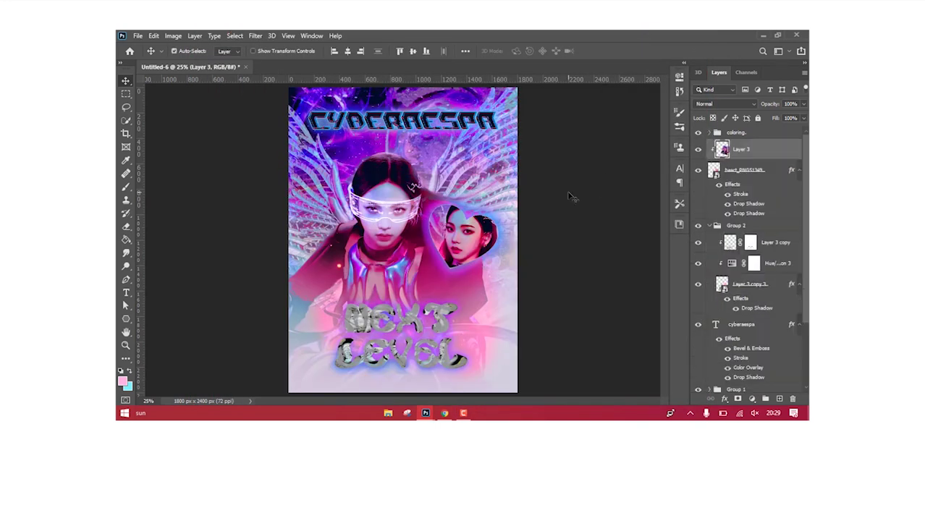
{"action": "key", "text": "ctrl+v"}
{"action": "right_click", "coordinate": [747, 150]}
{"action": "left_click", "coordinate": [644, 225]}
{"action": "key", "text": "ctrl+t"}
{"action": "mouse_move", "coordinate": [324, 186]}
{"action": "left_mouse_down"}
{"action": "mouse_move", "coordinate": [369, 211]}
{"action": "mouse_move", "coordinate": [435, 217]}
{"action": "left_mouse_up"}
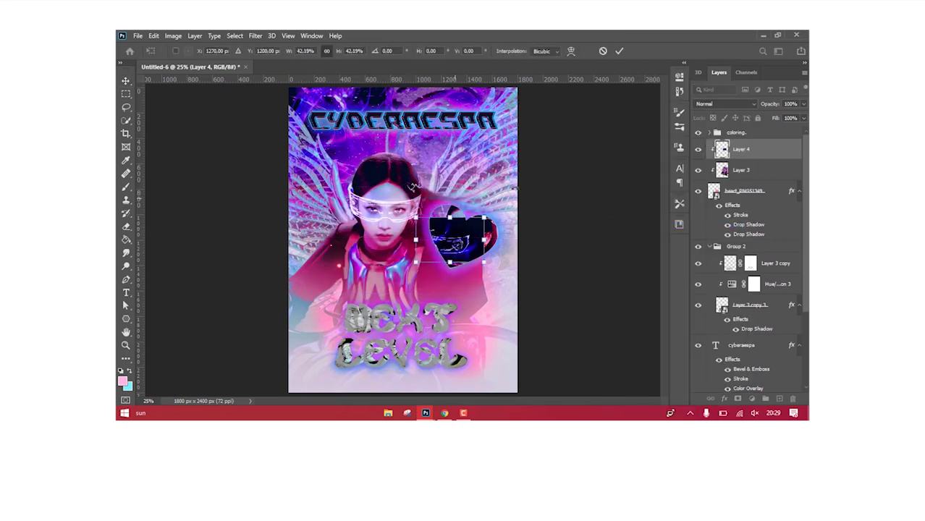
{"action": "key", "text": "Return"}
{"action": "left_click", "coordinate": [726, 104]}
{"action": "left_click", "coordinate": [716, 178]}
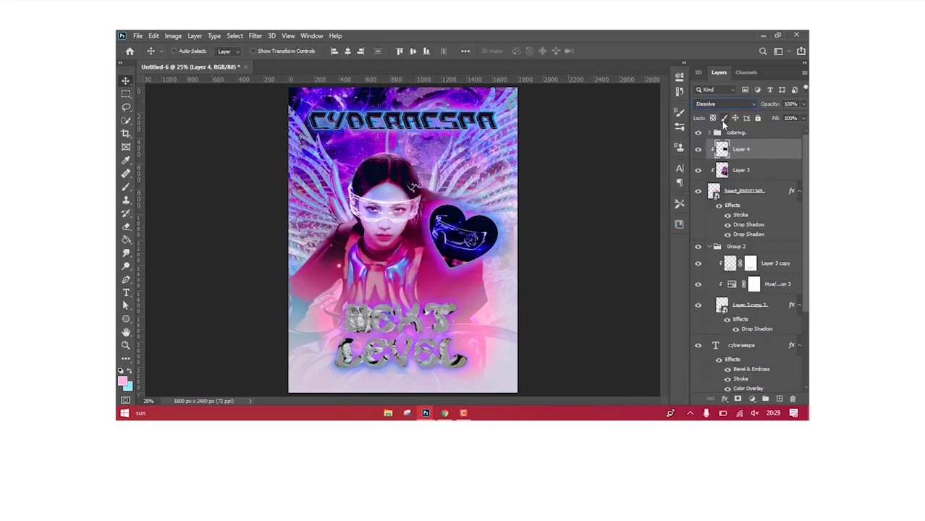
- Zoom in and move and tilt the visor to match her face
{"action": "key", "text": "z"}
{"action": "left_click", "coordinate": [477, 231]}
{"action": "left_click", "coordinate": [550, 223]}
{"action": "key", "text": "ctrl+t"}
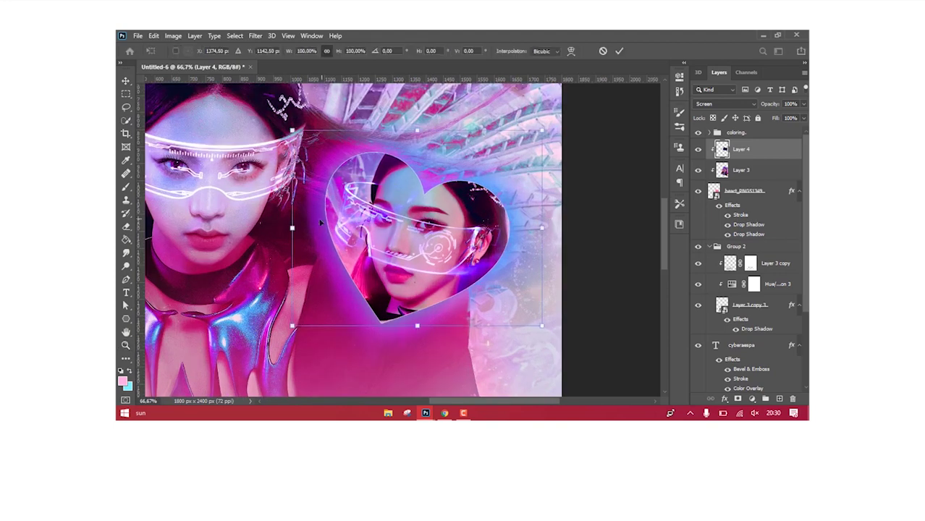
{"action": "mouse_move", "coordinate": [381, 230]}
{"action": "left_mouse_down"}
{"action": "mouse_move", "coordinate": [389, 230]}
{"action": "mouse_move", "coordinate": [352, 238]}
{"action": "left_mouse_up"}
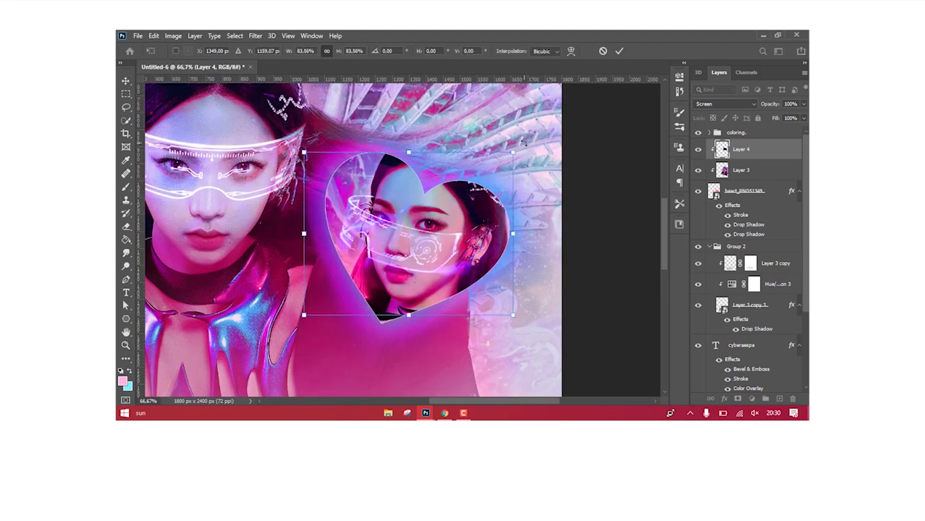
{"action": "left_click_drag", "start_coordinate": [546, 114], "coordinate": [503, 106]}
{"action": "key", "text": "Return"}
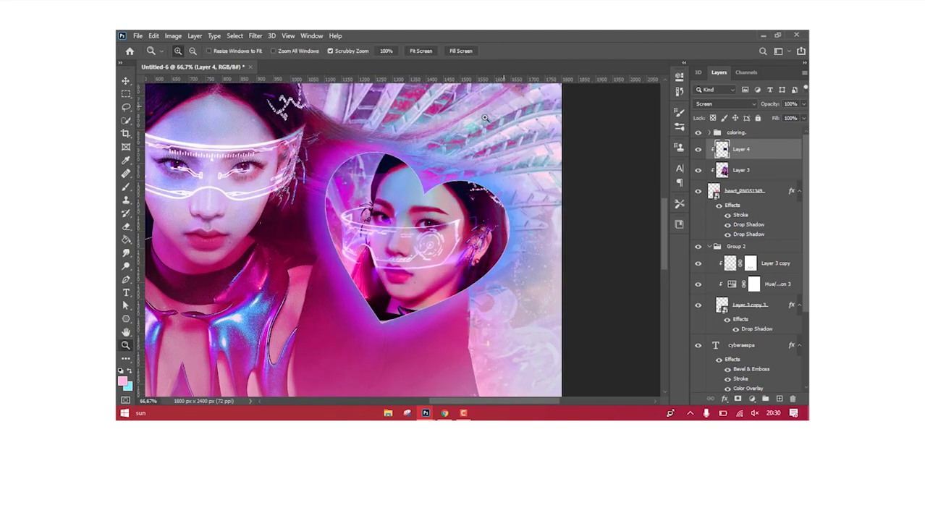
{"action": "left_click_drag", "start_coordinate": [410, 212], "coordinate": [417, 216]}
- Add a layer mask to the visor layer and pick a brush preset
{"action": "left_click", "coordinate": [737, 399]}
{"action": "key", "text": "b"}
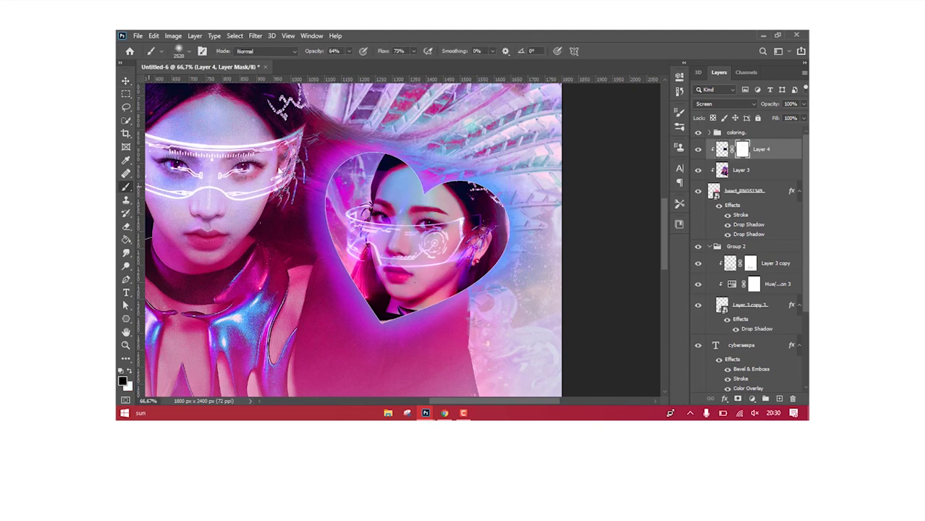
{"action": "left_click", "coordinate": [179, 51]}
{"action": "left_click", "coordinate": [404, 210]}
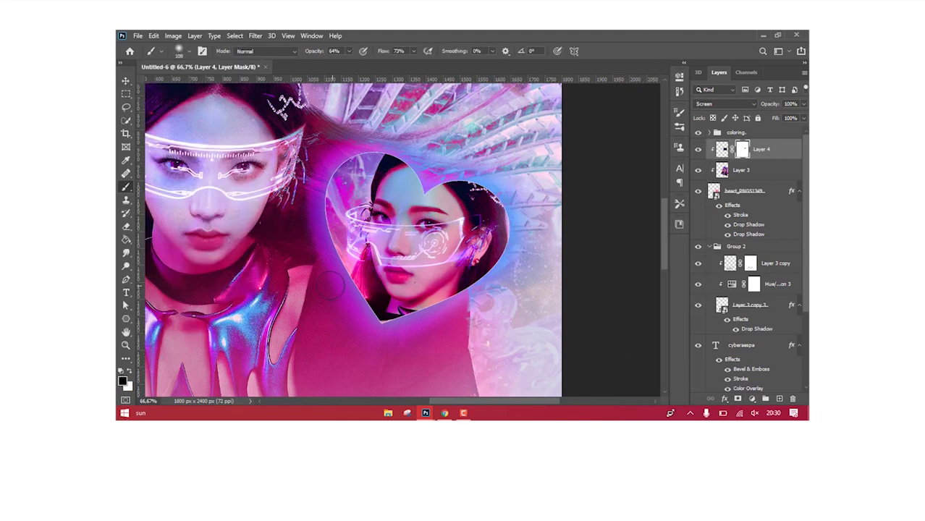
- Warp the visor overlay so it bends over her eyes
{"action": "key", "text": "ctrl+t"}
{"action": "left_click_drag", "start_coordinate": [421, 236], "coordinate": [427, 241]}
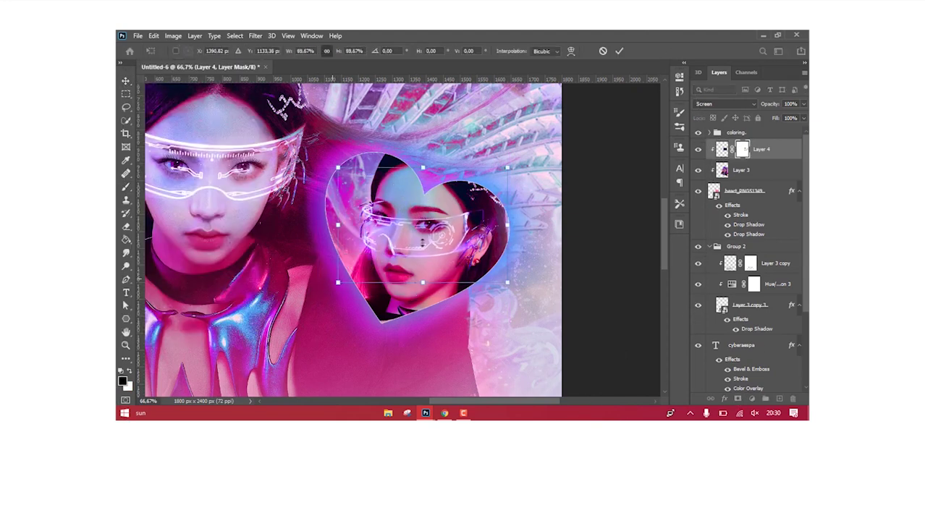
{"action": "left_click_drag", "start_coordinate": [339, 227], "coordinate": [334, 232]}
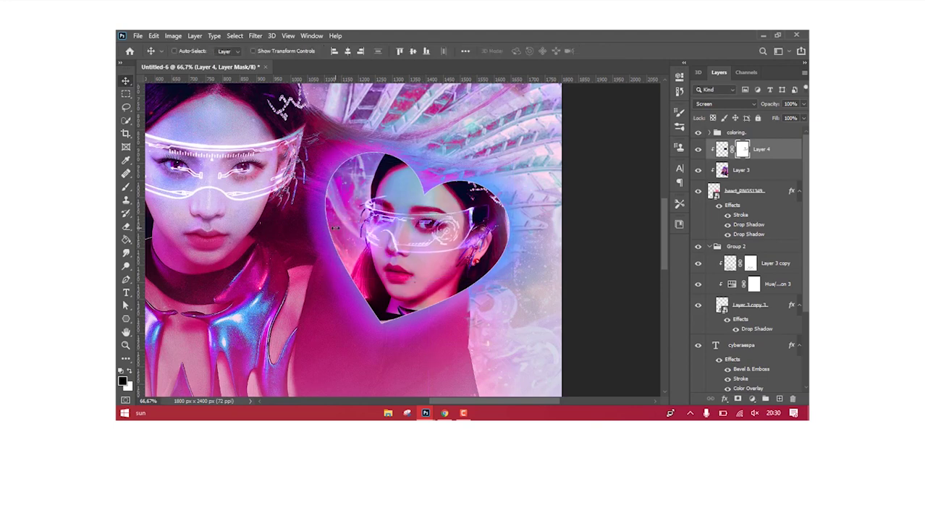
{"action": "right_click", "coordinate": [422, 217]}
{"action": "left_click", "coordinate": [445, 285]}
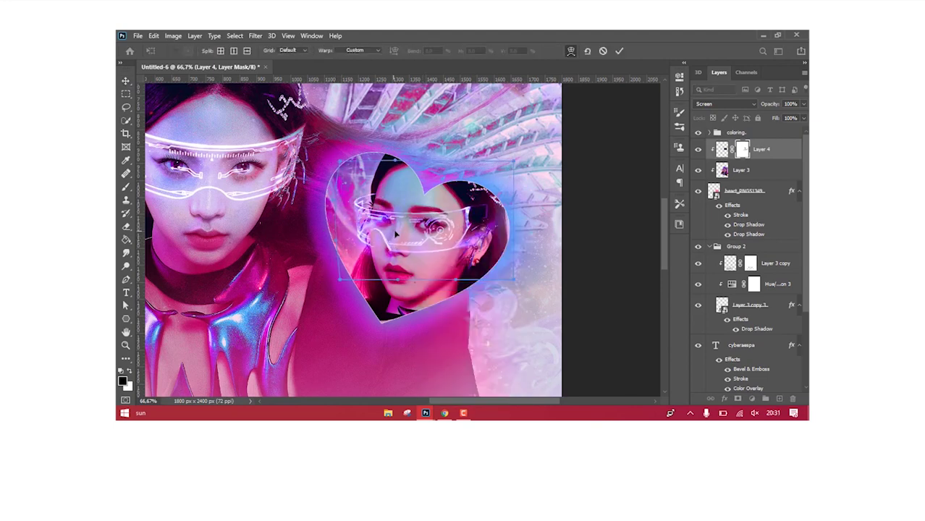
{"action": "left_click_drag", "start_coordinate": [410, 232], "coordinate": [367, 199]}
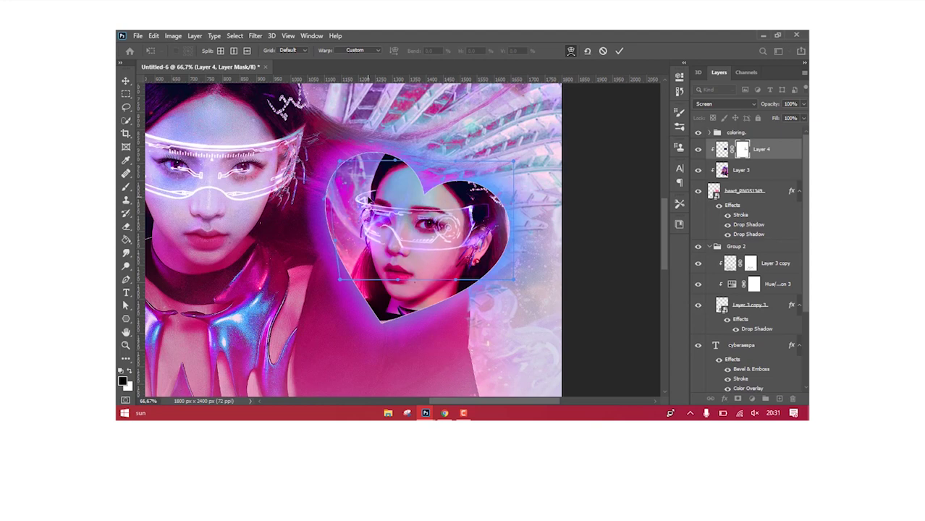
{"action": "key", "text": "Return"}
- Set the brush size to 29 and view the poster at 50%
{"action": "key", "text": "b"}
{"action": "left_click", "coordinate": [179, 51]}
{"action": "left_click", "coordinate": [222, 45]}
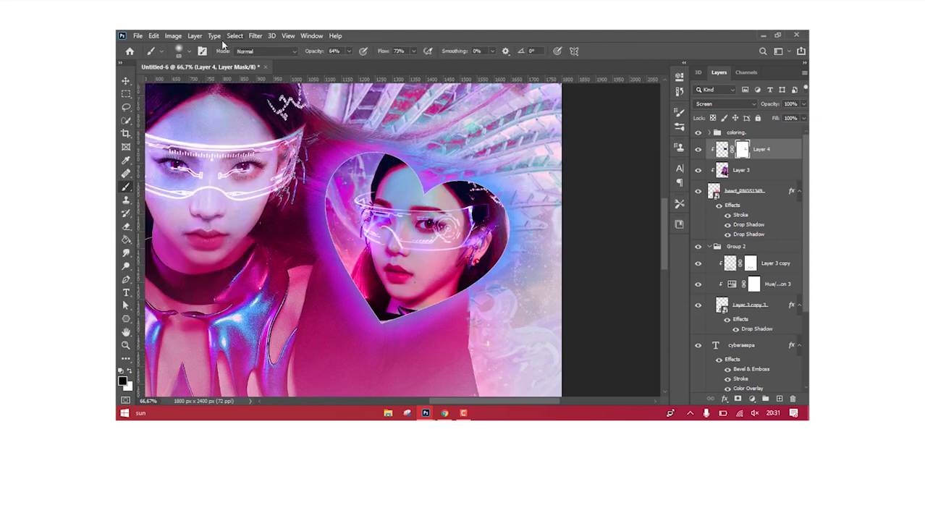
{"action": "left_click", "coordinate": [179, 51]}
{"action": "left_click", "coordinate": [365, 190]}
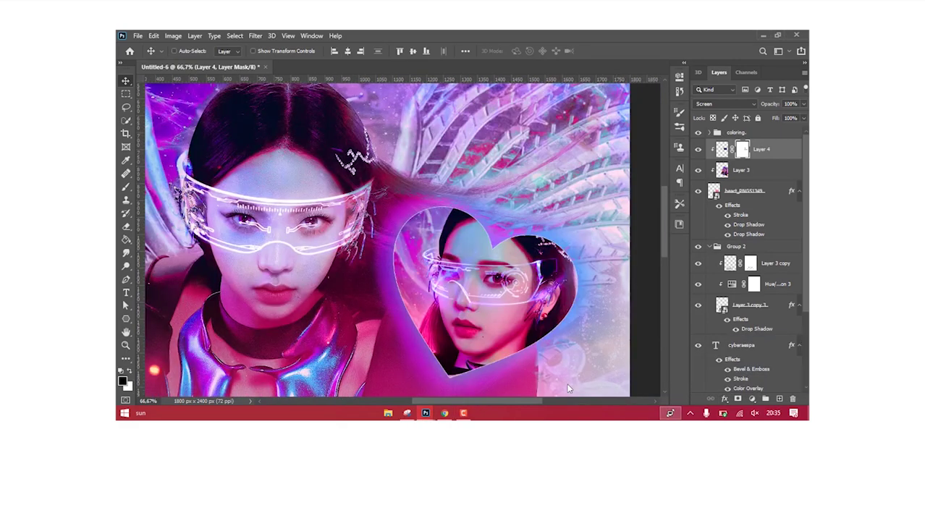
{"action": "key", "text": "ctrl+0"}
{"action": "key", "text": "ctrl+plus"}
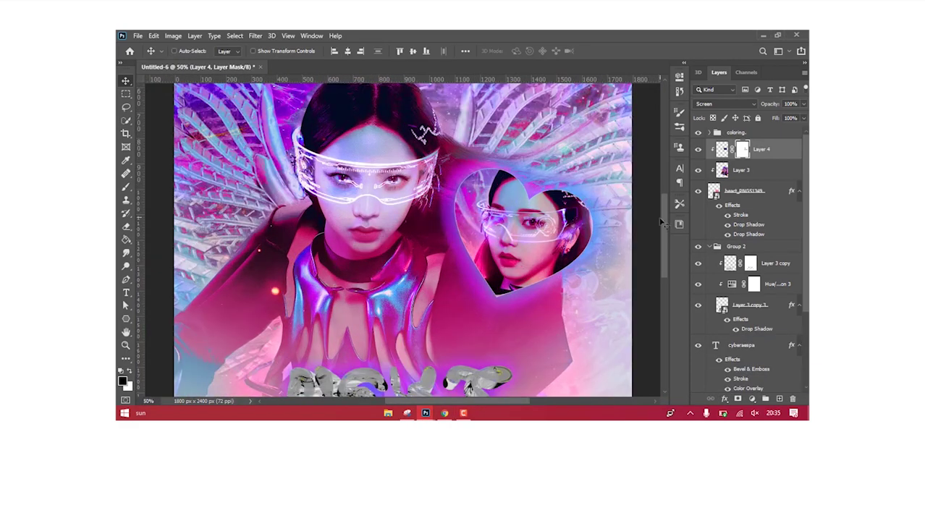
{"action": "scroll", "coordinate": [661, 222], "scroll_direction": "down", "scroll_amount": 3}
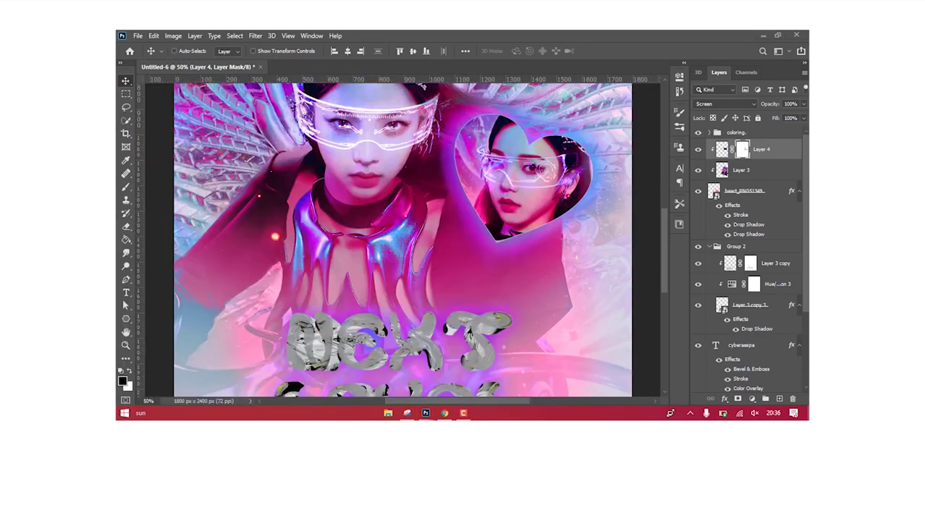
- Copy the glossy pink heart image from the We Heart It PNG page
{"action": "key", "text": "alt+Tab"}
{"action": "left_click", "coordinate": [435, 71]}
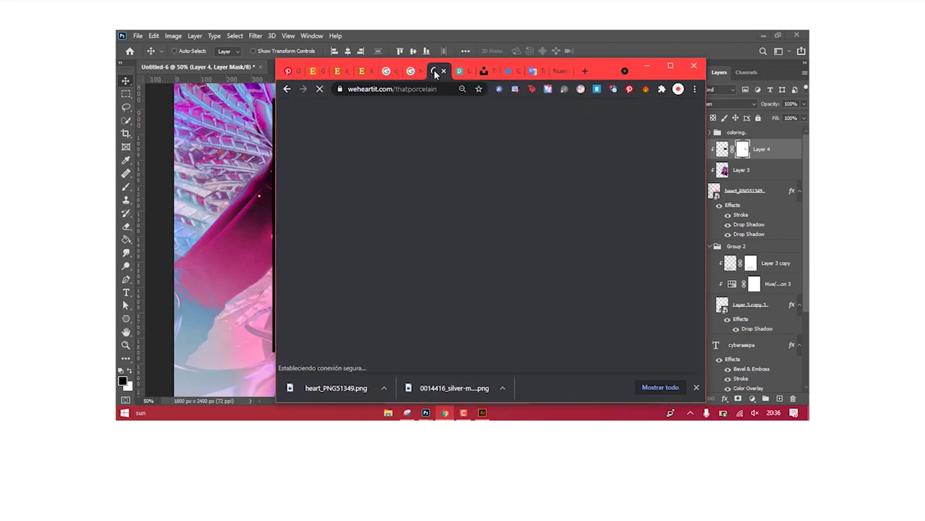
{"action": "scroll", "coordinate": [377, 254], "scroll_direction": "down", "scroll_amount": 5}
{"action": "scroll", "coordinate": [377, 253], "scroll_direction": "down", "scroll_amount": 3}
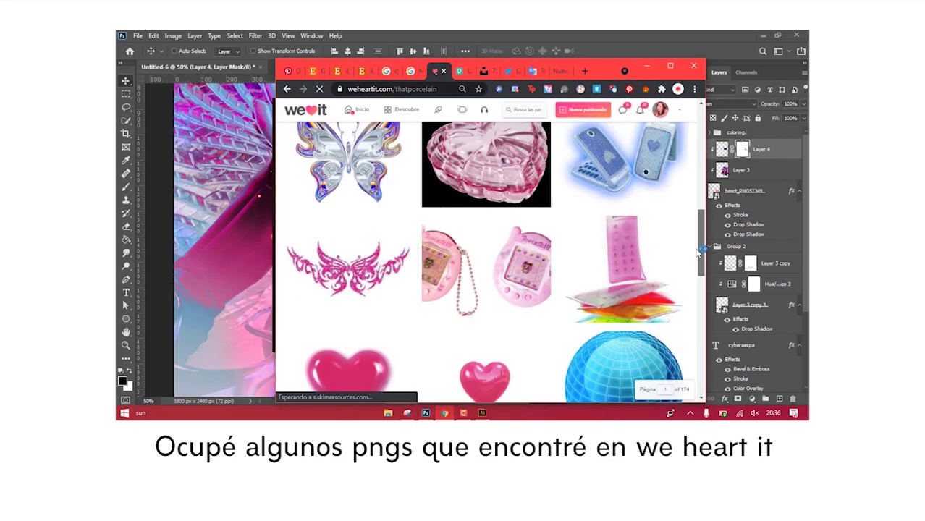
{"action": "scroll", "coordinate": [376, 253], "scroll_direction": "down", "scroll_amount": 2}
{"action": "left_click", "coordinate": [377, 253]}
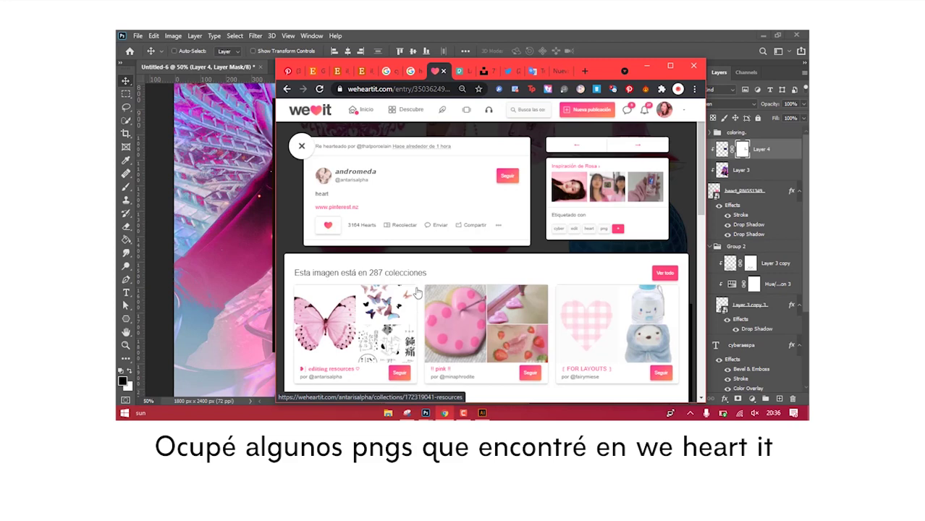
{"action": "scroll", "coordinate": [417, 291], "scroll_direction": "up", "scroll_amount": 3}
{"action": "right_click", "coordinate": [396, 304]}
{"action": "left_click", "coordinate": [434, 215]}
{"action": "key", "text": "alt+Tab"}
{"action": "scroll", "coordinate": [657, 229], "scroll_direction": "down", "scroll_amount": 2}
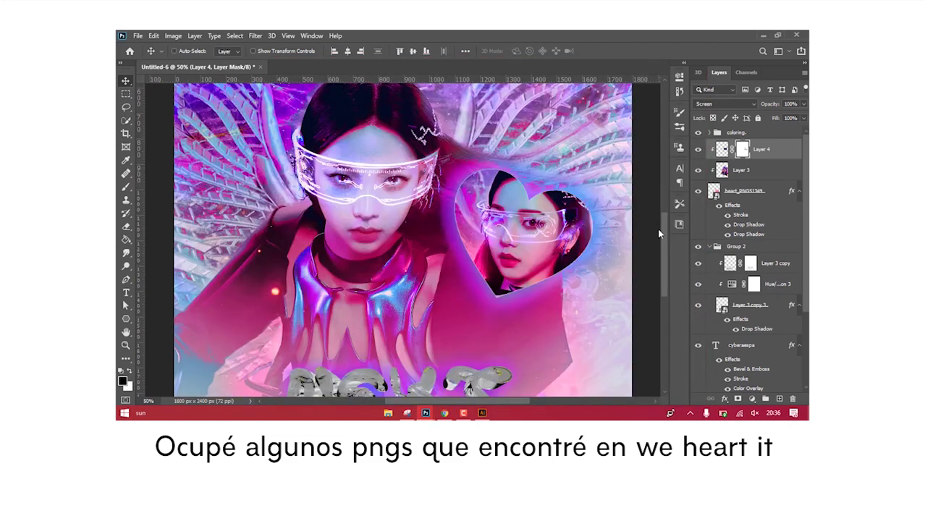
{"action": "scroll", "coordinate": [658, 233], "scroll_direction": "down", "scroll_amount": 2}
- Paste the pink heart and delete its white background using Color Range
{"action": "key", "text": "ctrl+v"}
{"action": "left_click", "coordinate": [241, 35]}
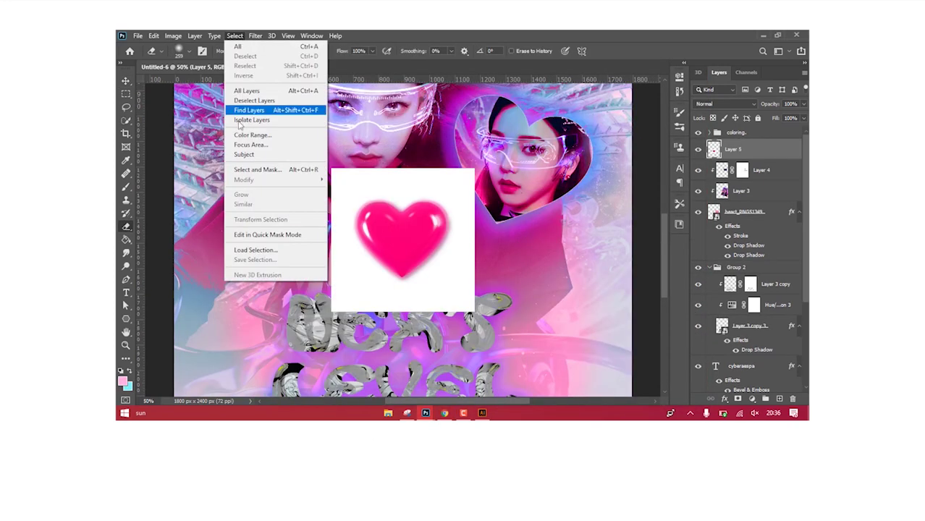
{"action": "left_click", "coordinate": [241, 135]}
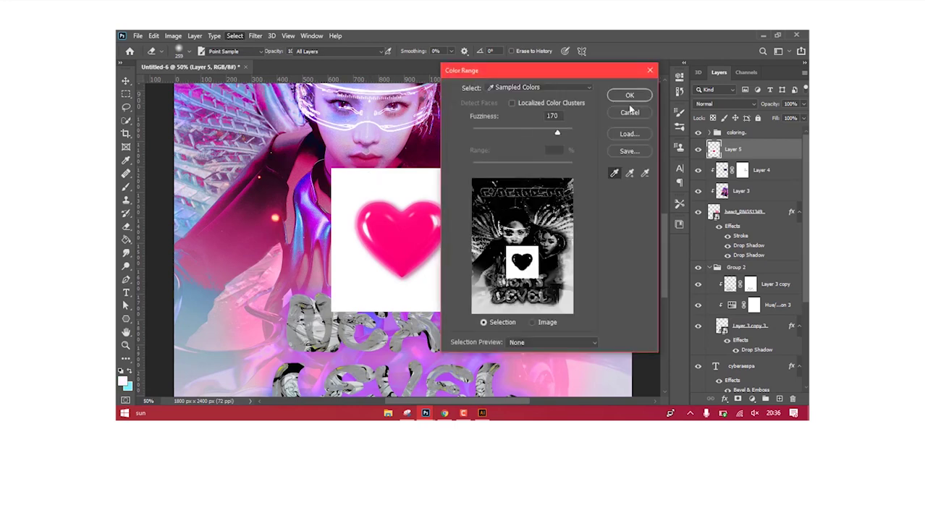
{"action": "left_click", "coordinate": [643, 93]}
{"action": "key", "text": "Delete"}
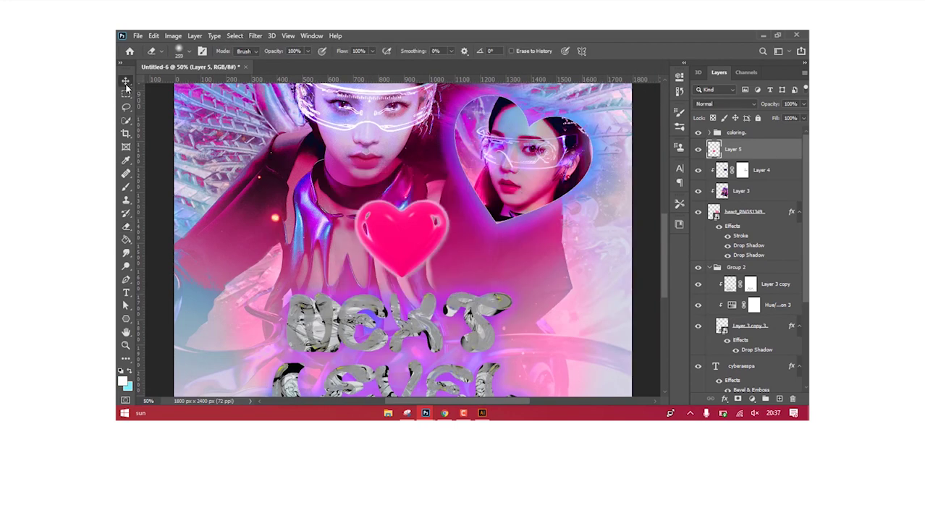
- Shrink and tilt the heart, placing it at the heart portrait's lower right
{"action": "key", "text": "v"}
{"action": "left_click_drag", "start_coordinate": [382, 219], "coordinate": [246, 236]}
{"action": "key", "text": "ctrl+t"}
{"action": "left_click_drag", "start_coordinate": [220, 265], "coordinate": [259, 260]}
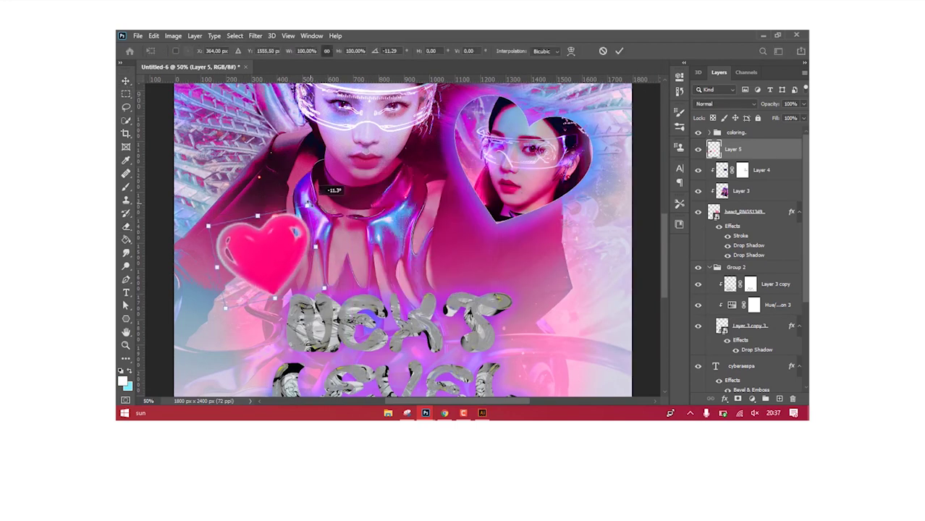
{"action": "left_click_drag", "start_coordinate": [551, 137], "coordinate": [574, 164]}
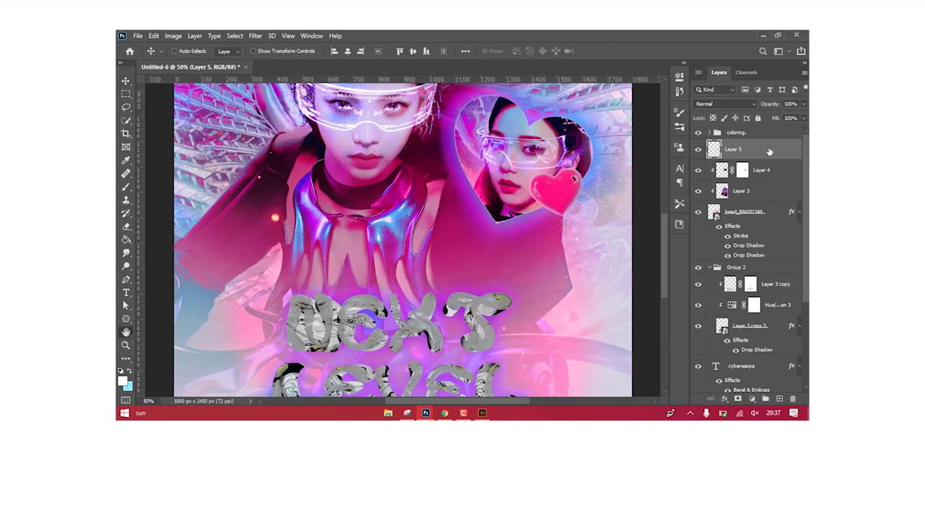
- Give the heart two drop shadows and a stroke, then switch to Illustrator
{"action": "double_click", "coordinate": [769, 150]}
{"action": "left_click", "coordinate": [440, 264]}
{"action": "left_click_drag", "start_coordinate": [539, 42], "coordinate": [742, 83]}
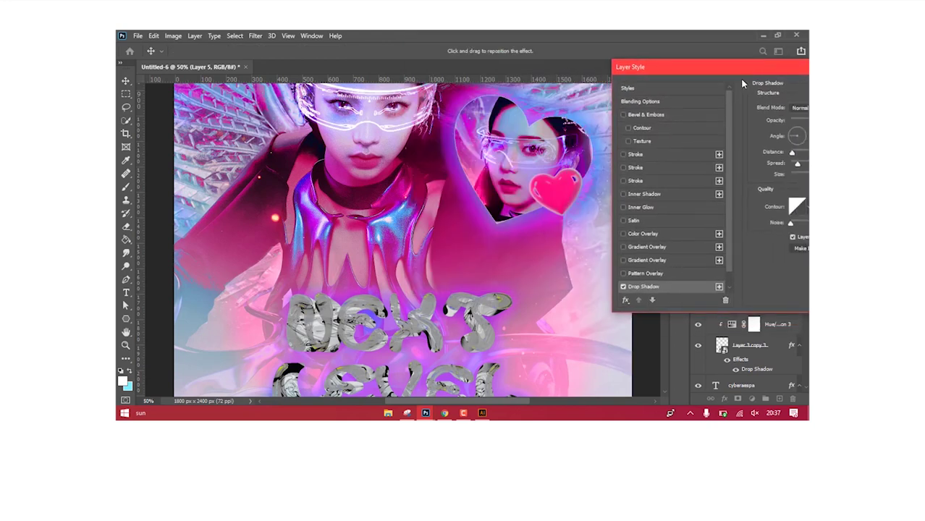
{"action": "left_click", "coordinate": [719, 286]}
{"action": "left_click", "coordinate": [682, 144]}
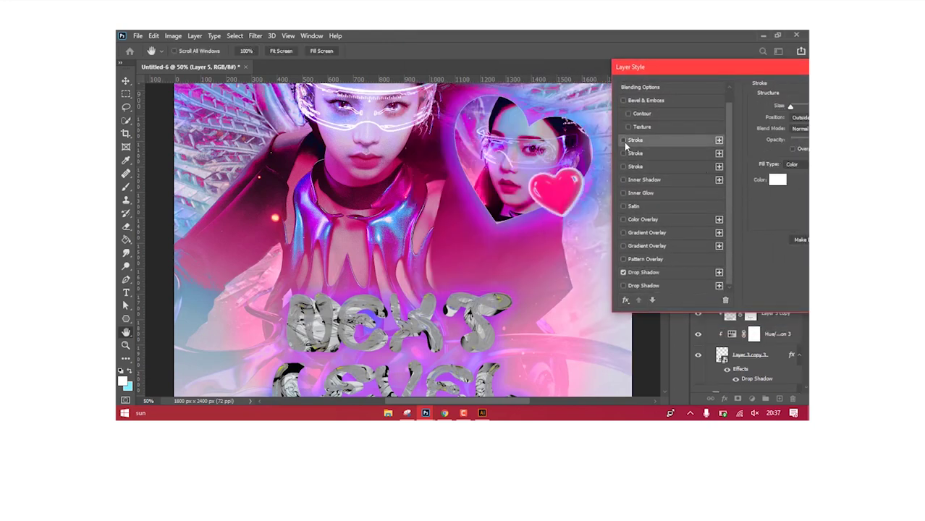
{"action": "left_click", "coordinate": [654, 285]}
{"action": "key", "text": "Return"}
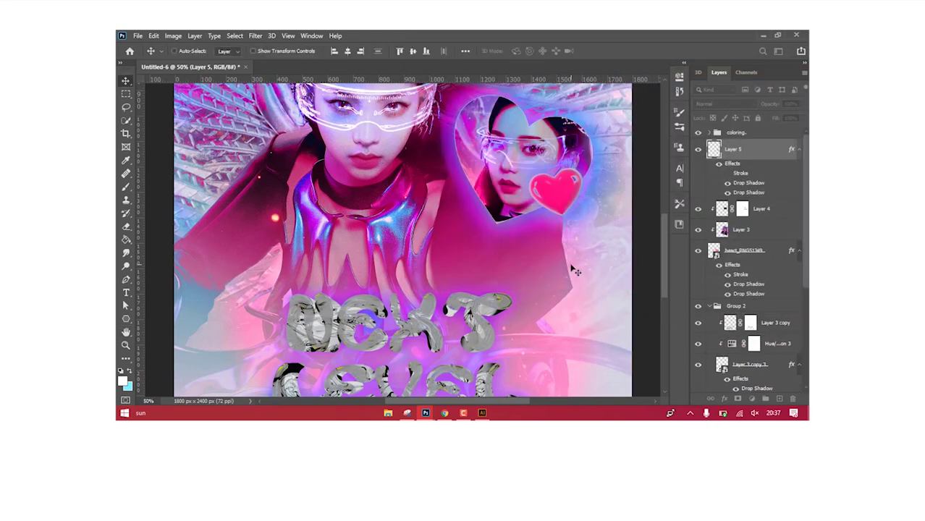
{"action": "key", "text": "ctrl+minus"}
{"action": "left_click", "coordinate": [482, 413]}
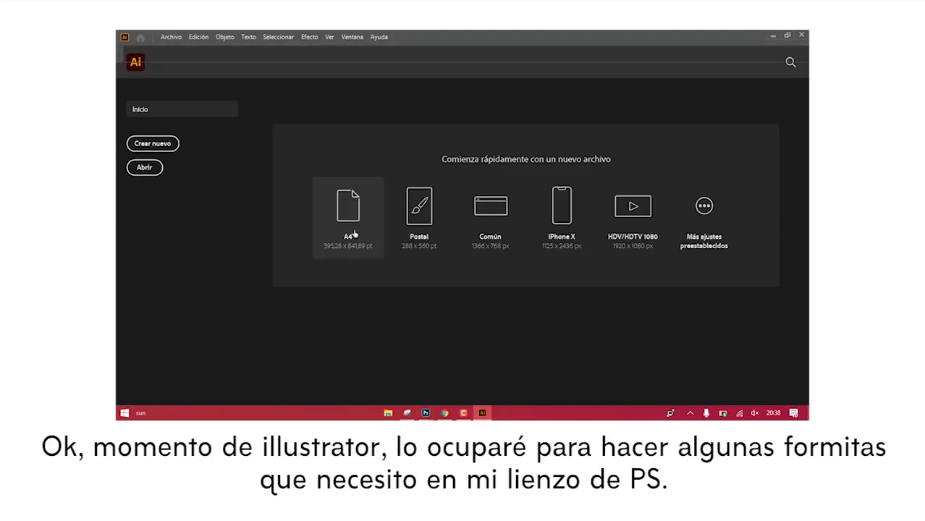
- Draw a 14-point starburst with 20 pt inner radius on a new A4 file and place it at the poster's lower left
{"action": "left_click", "coordinate": [354, 233]}
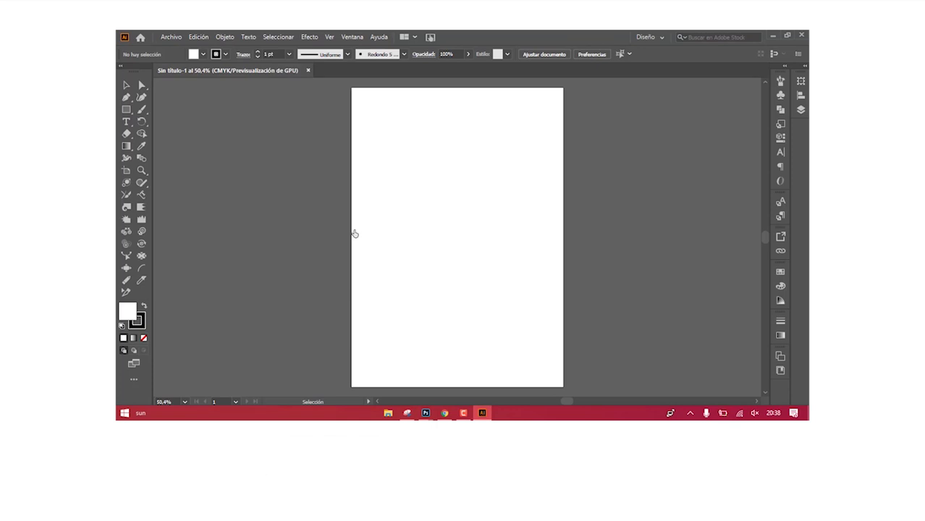
{"action": "left_click_drag", "start_coordinate": [126, 114], "coordinate": [162, 149]}
{"action": "left_click", "coordinate": [415, 175]}
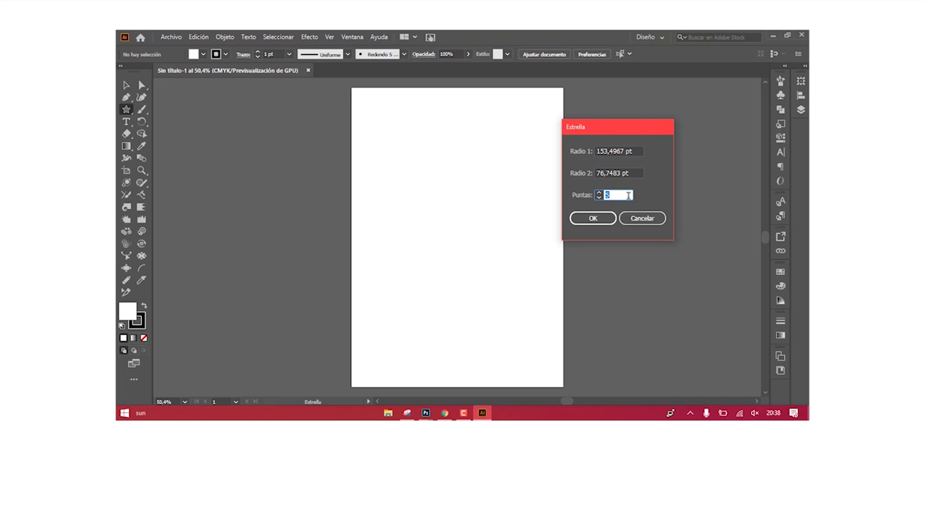
{"action": "type", "text": "2"}
{"action": "key", "text": "Return"}
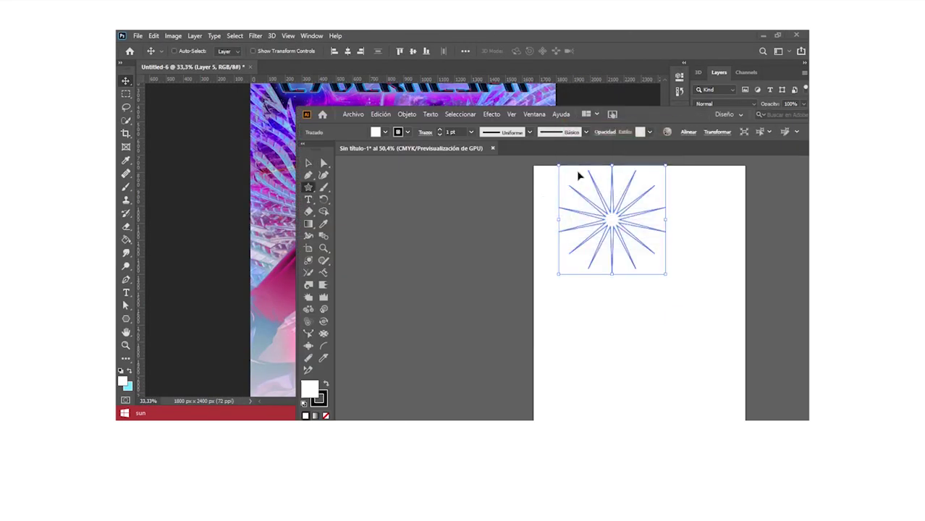
{"action": "key", "text": "Tab"}
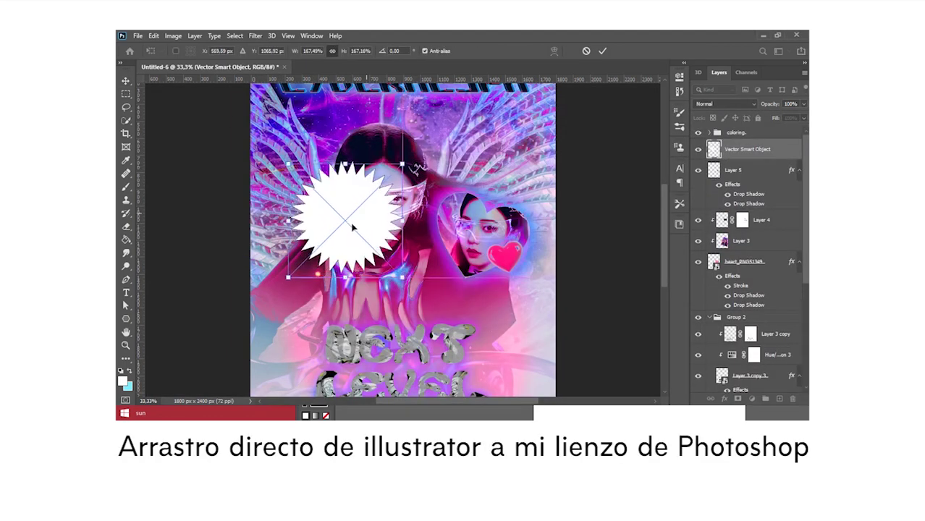
{"action": "left_click_drag", "start_coordinate": [323, 239], "coordinate": [297, 293]}
{"action": "key", "text": "Return"}
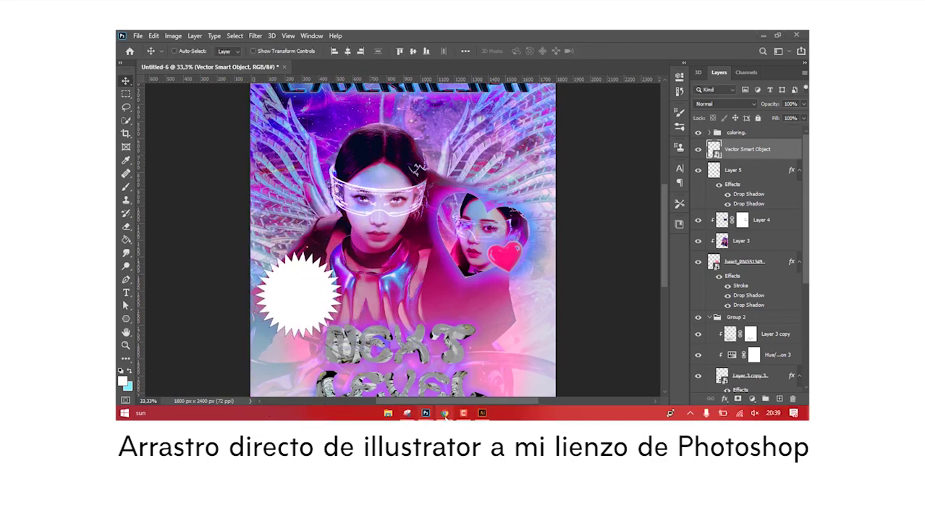
{"action": "left_click", "coordinate": [325, 415]}
{"action": "left_click", "coordinate": [509, 71]}
- Copy the aespa tweet photo, paste it, and clip it inside the starburst
{"action": "left_click", "coordinate": [473, 257]}
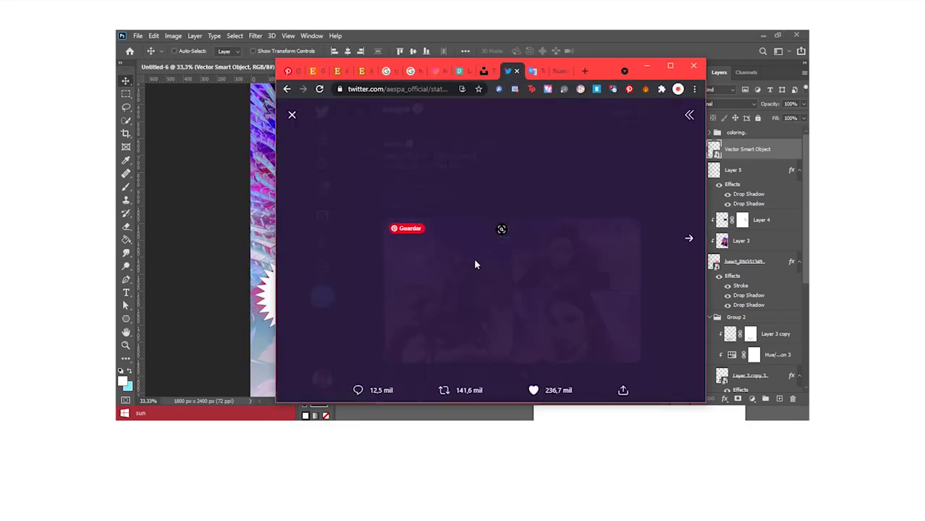
{"action": "right_click", "coordinate": [479, 246]}
{"action": "left_click", "coordinate": [507, 280]}
{"action": "left_click", "coordinate": [769, 156]}
{"action": "key", "text": "ctrl+v"}
{"action": "right_click", "coordinate": [746, 149]}
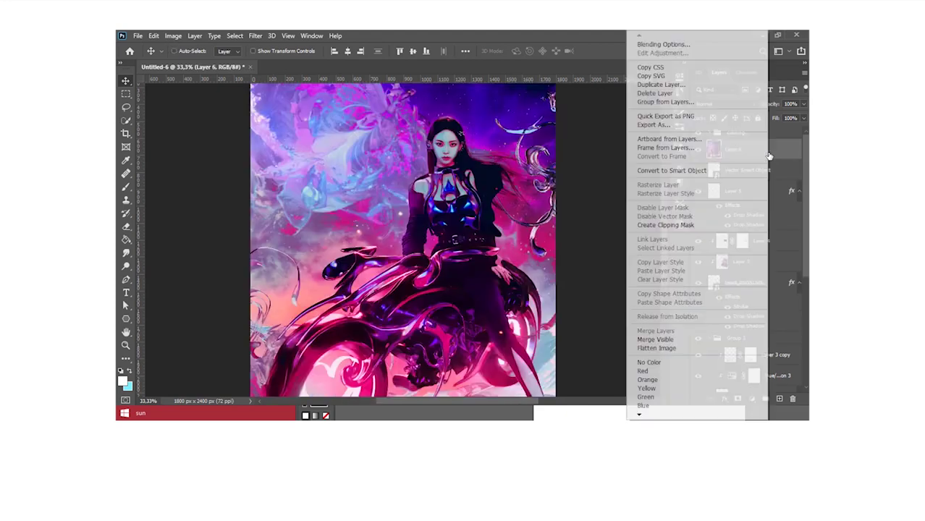
{"action": "left_click", "coordinate": [673, 210]}
{"action": "mouse_move", "coordinate": [359, 251]}
{"action": "left_mouse_down"}
{"action": "mouse_move", "coordinate": [384, 264]}
{"action": "mouse_move", "coordinate": [360, 244]}
{"action": "left_mouse_up"}
- Add a Black & White adjustment clipped to the star photo to make it greyscale
{"action": "left_click", "coordinate": [255, 36]}
{"action": "key", "text": "Escape"}
{"action": "left_click", "coordinate": [751, 398]}
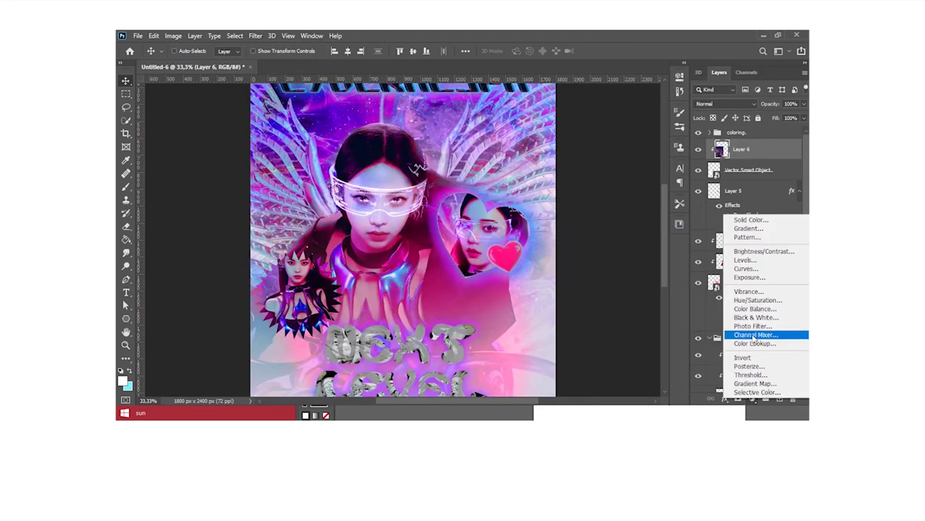
{"action": "left_click", "coordinate": [765, 330]}
{"action": "left_click", "coordinate": [592, 329]}
- Select the Color Lookup mask and set a brush size of 228
{"action": "left_click", "coordinate": [717, 133]}
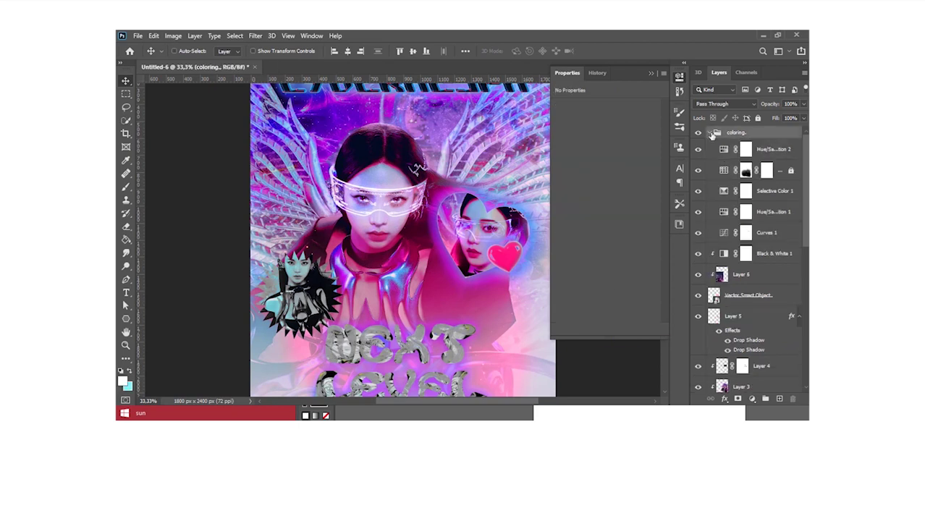
{"action": "left_click", "coordinate": [746, 170]}
{"action": "right_click", "coordinate": [126, 186]}
{"action": "left_click", "coordinate": [148, 187]}
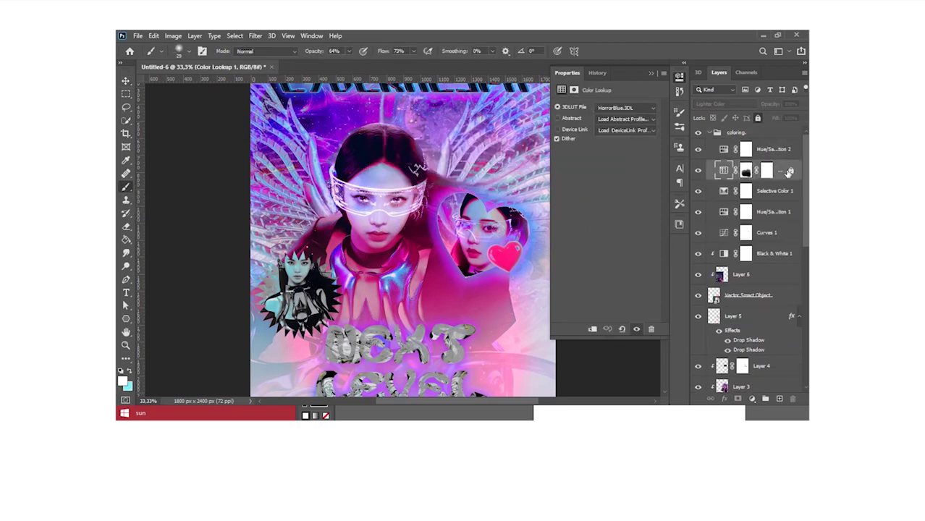
{"action": "left_click", "coordinate": [187, 51]}
{"action": "left_click_drag", "start_coordinate": [155, 81], "coordinate": [217, 81]}
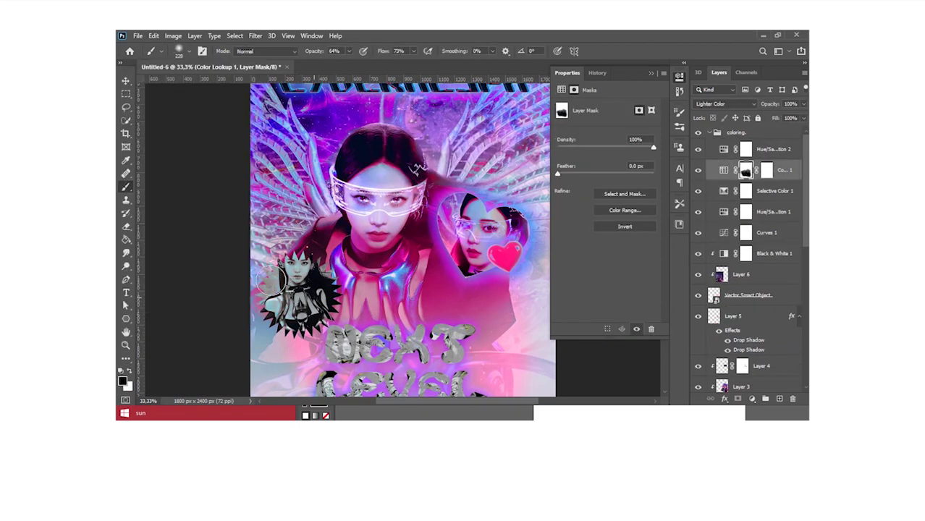
{"action": "left_click", "coordinate": [714, 133]}
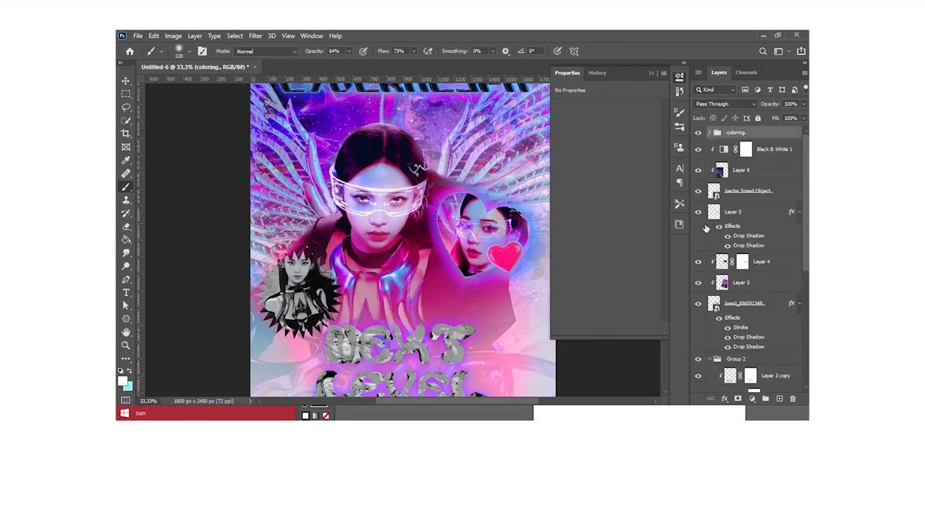
- Give the Vector Smart Object starburst a blue drop shadow
{"action": "left_click", "coordinate": [790, 192]}
{"action": "double_click", "coordinate": [790, 192]}
{"action": "left_click", "coordinate": [469, 287]}
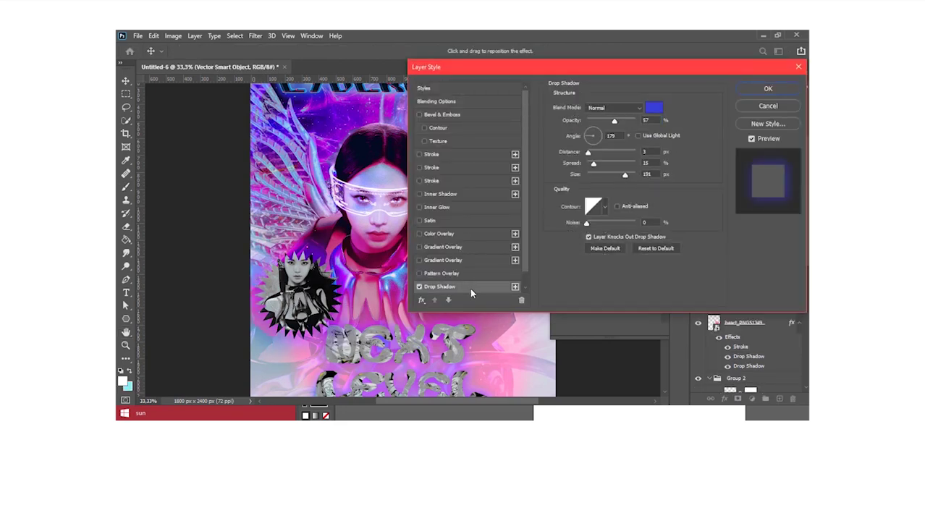
{"action": "left_click", "coordinate": [768, 87]}
{"action": "left_click", "coordinate": [652, 73]}
- Add 'KARINA' in WARNING at about 85 pt under the heart portrait
{"action": "left_click", "coordinate": [767, 155]}
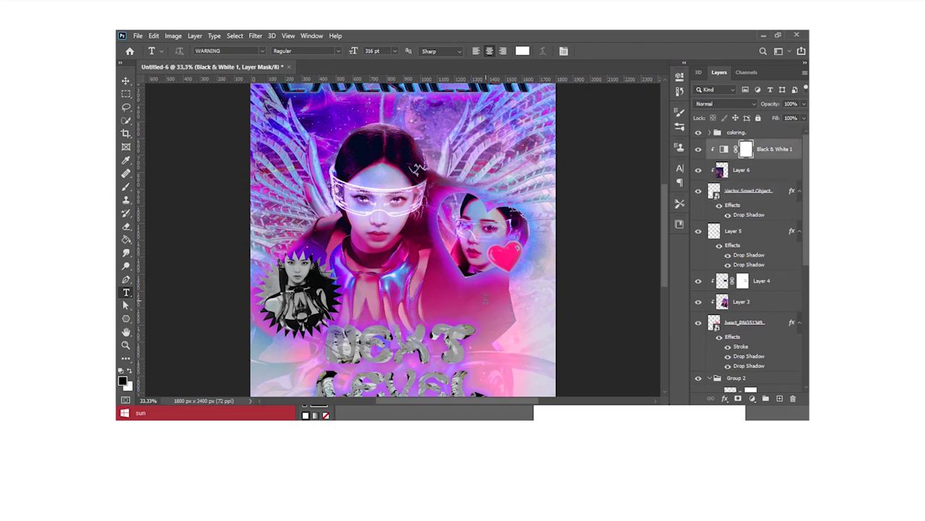
{"action": "left_click", "coordinate": [492, 288]}
{"action": "type", "text": "KARINA"}
{"action": "left_click", "coordinate": [679, 169]}
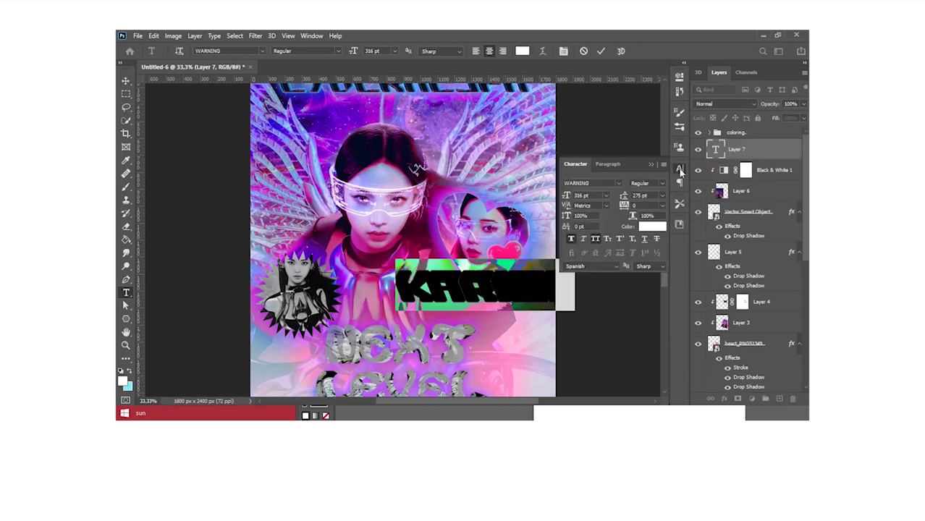
{"action": "left_click_drag", "start_coordinate": [353, 51], "coordinate": [241, 62]}
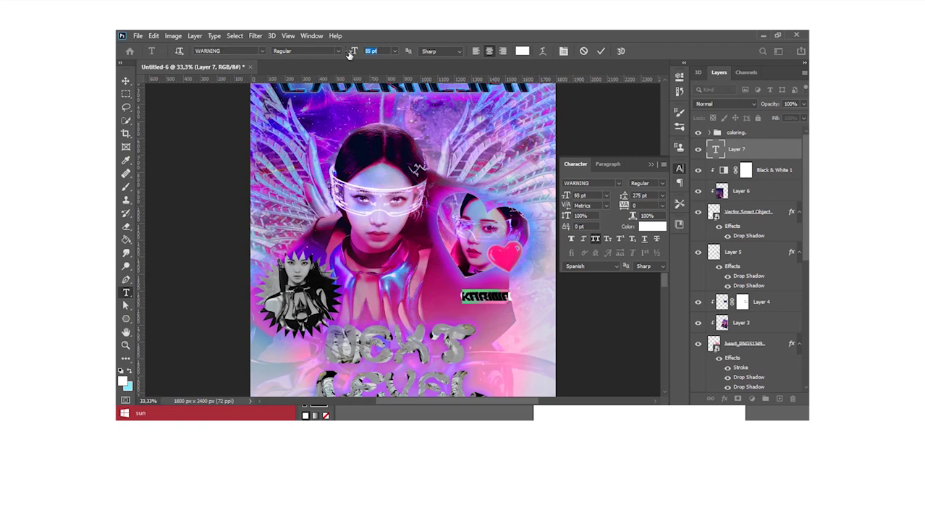
{"action": "key", "text": "ctrl+Return"}
{"action": "key", "text": "v"}
{"action": "left_click_drag", "start_coordinate": [544, 278], "coordinate": [546, 251]}
{"action": "left_click_drag", "start_coordinate": [529, 247], "coordinate": [558, 239]}
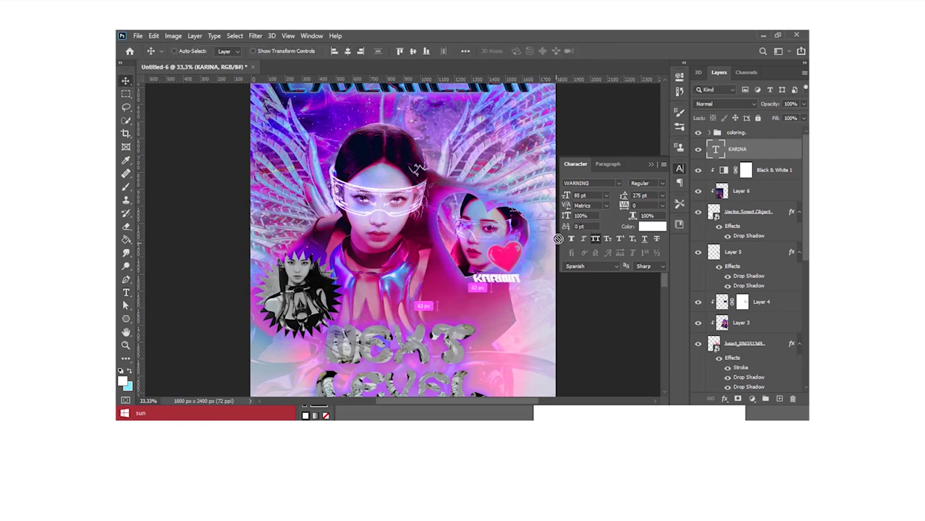
- Add a lorem ipsum paragraph below KARINA in Ubuntu Mono 17 pt with 30 pt leading
{"action": "key", "text": "t"}
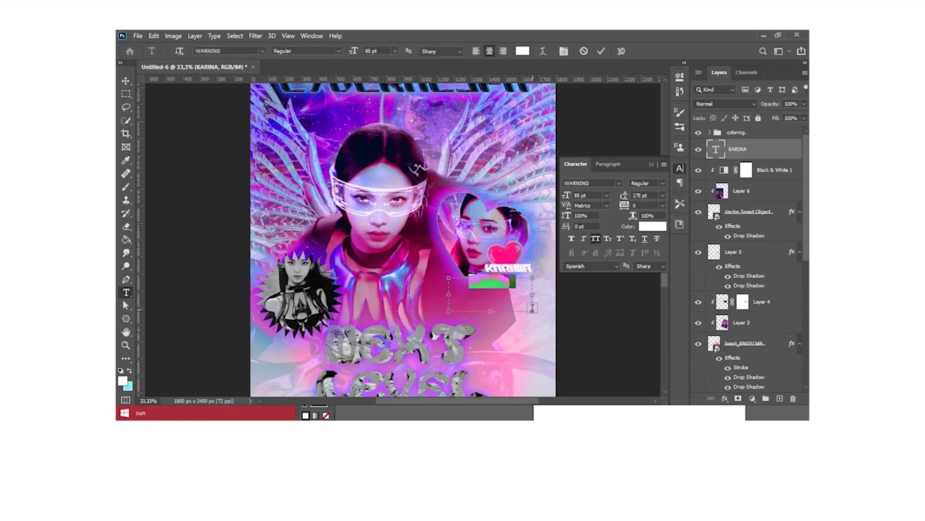
{"action": "left_click", "coordinate": [469, 288]}
{"action": "left_click", "coordinate": [217, 51]}
{"action": "type", "text": "thinoo"}
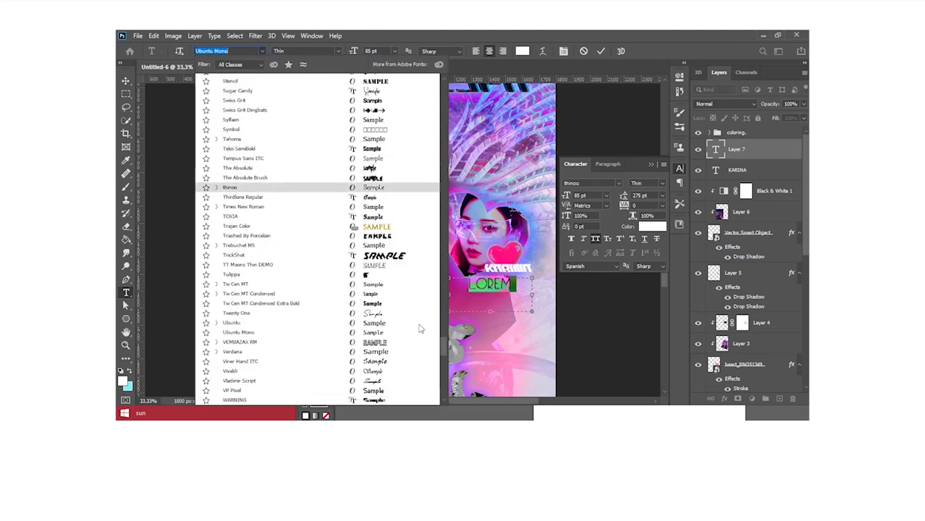
{"action": "left_click", "coordinate": [416, 332]}
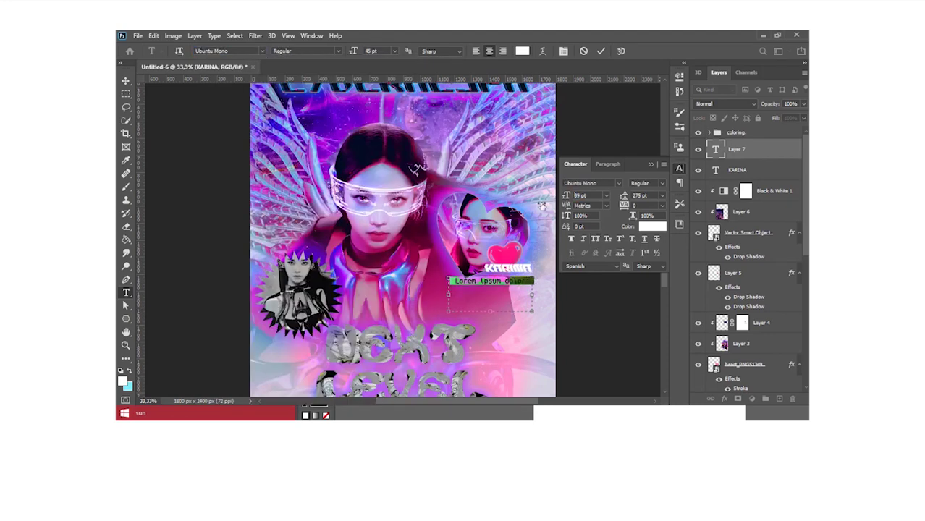
{"action": "type", "text": "30"}
{"action": "key", "text": "Return"}
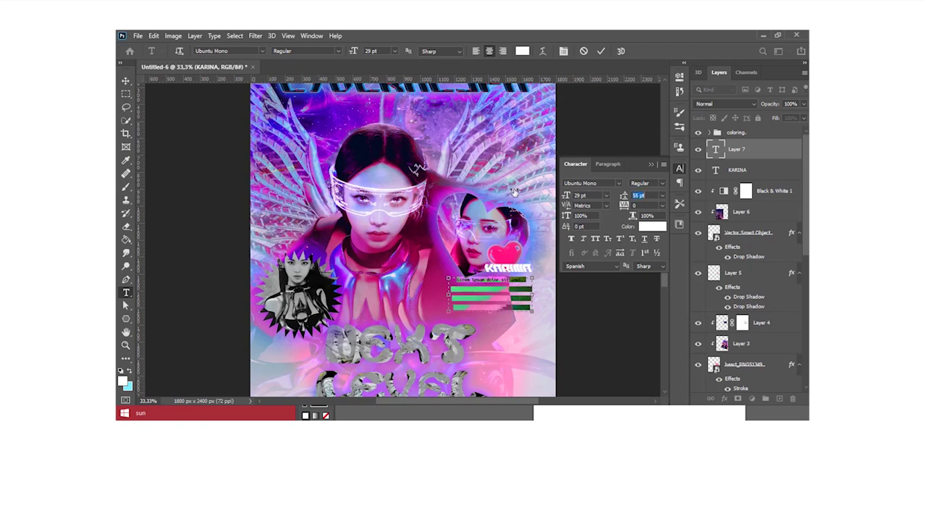
{"action": "type", "text": "36"}
{"action": "left_click", "coordinate": [608, 164]}
{"action": "left_click", "coordinate": [588, 167]}
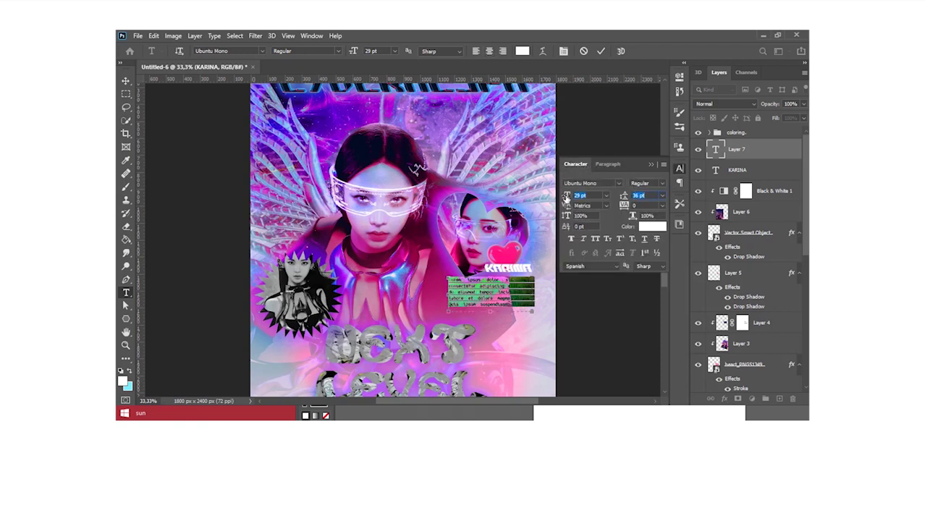
{"action": "left_click_drag", "start_coordinate": [621, 196], "coordinate": [565, 199]}
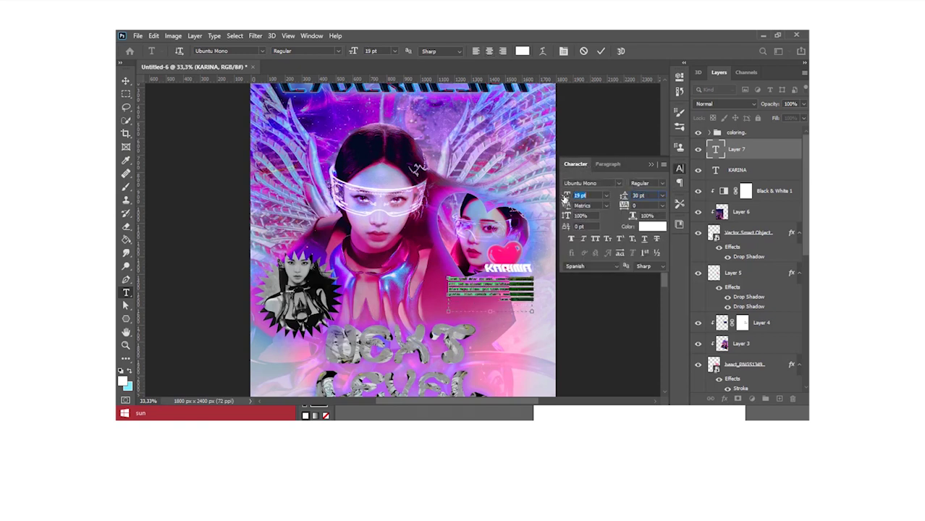
{"action": "key", "text": "Tab"}
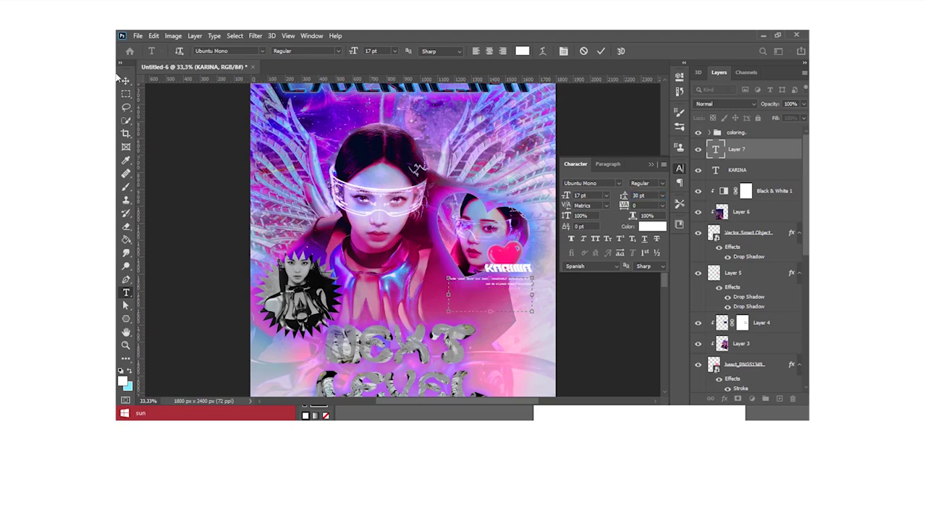
{"action": "left_click", "coordinate": [125, 80]}
{"action": "left_click", "coordinate": [127, 292]}
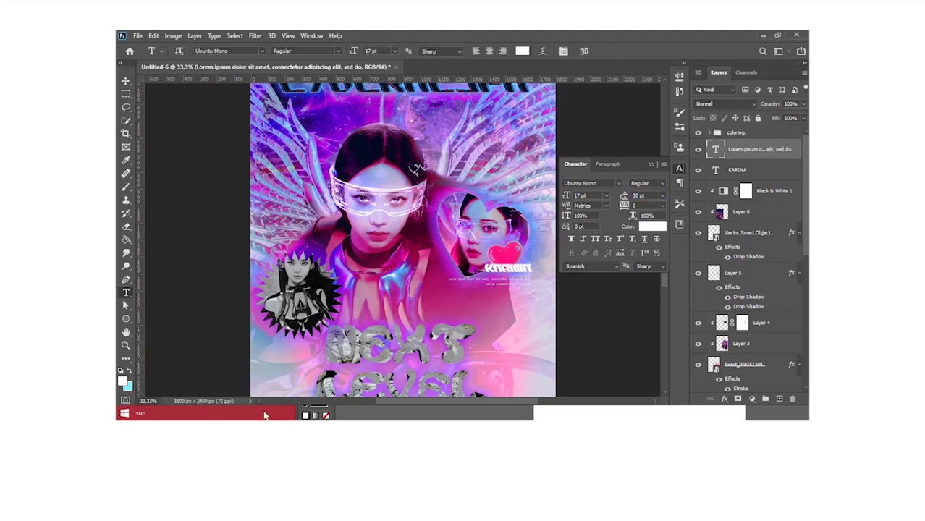
{"action": "left_click", "coordinate": [445, 413]}
- Search the lyric 'im on synk aespa', then place an 'i'm in synk' caption at the poster's top-left
{"action": "type", "text": "im on synk"}
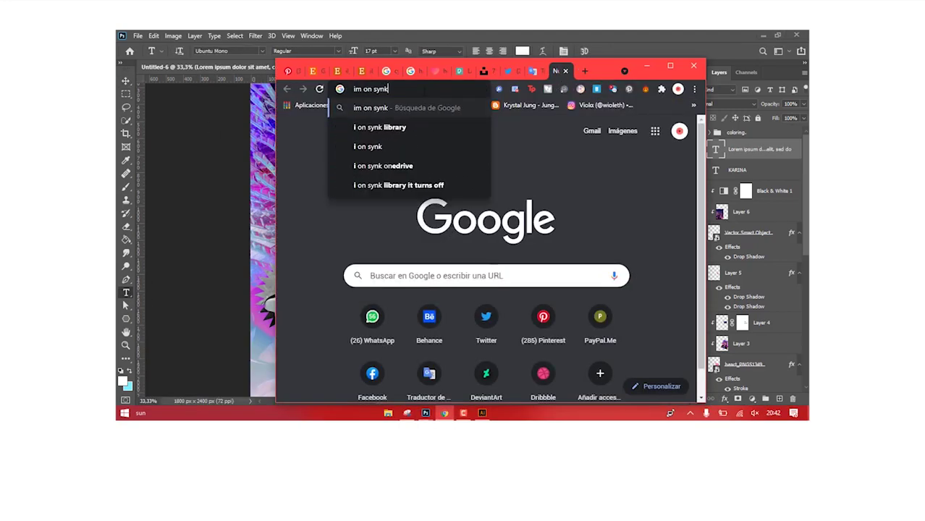
{"action": "type", "text": " aespa"}
{"action": "key", "text": "Return"}
{"action": "left_click", "coordinate": [639, 50]}
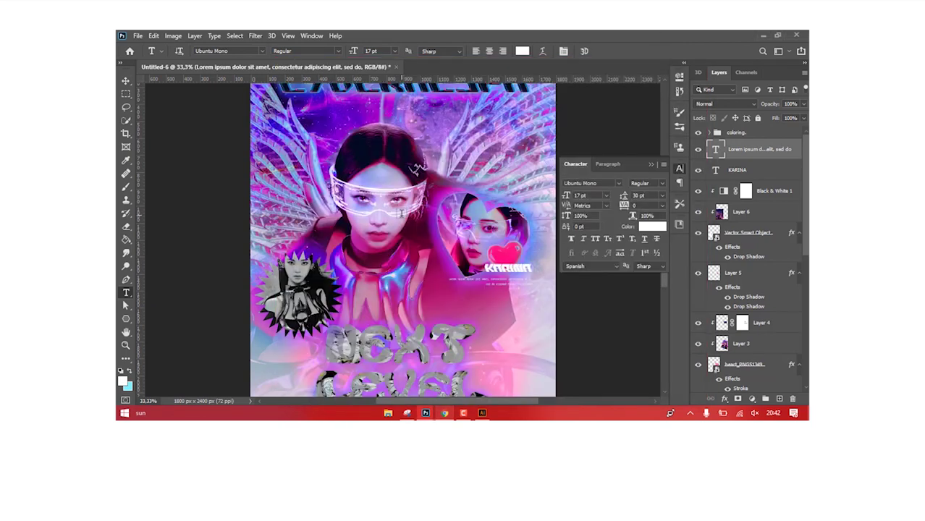
{"action": "left_click", "coordinate": [368, 146]}
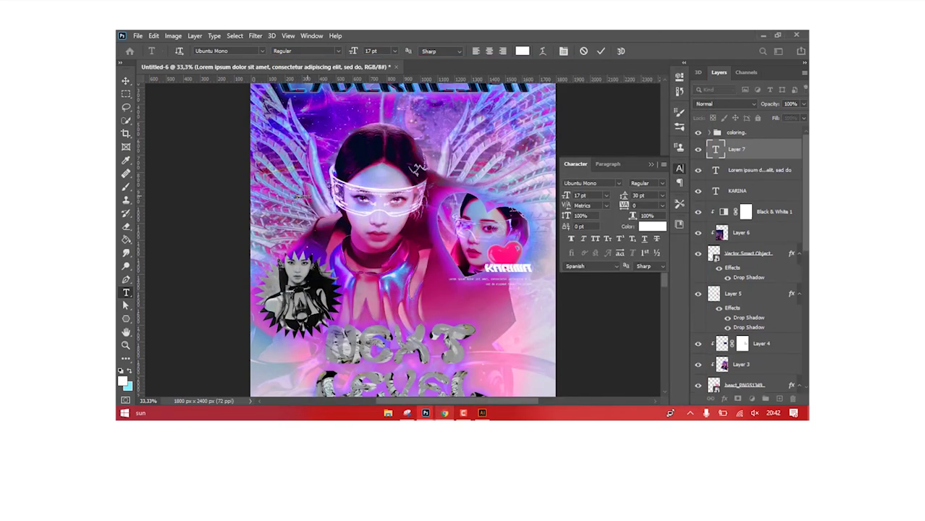
{"action": "type", "text": "i'm in sync"}
{"action": "left_click", "coordinate": [125, 81]}
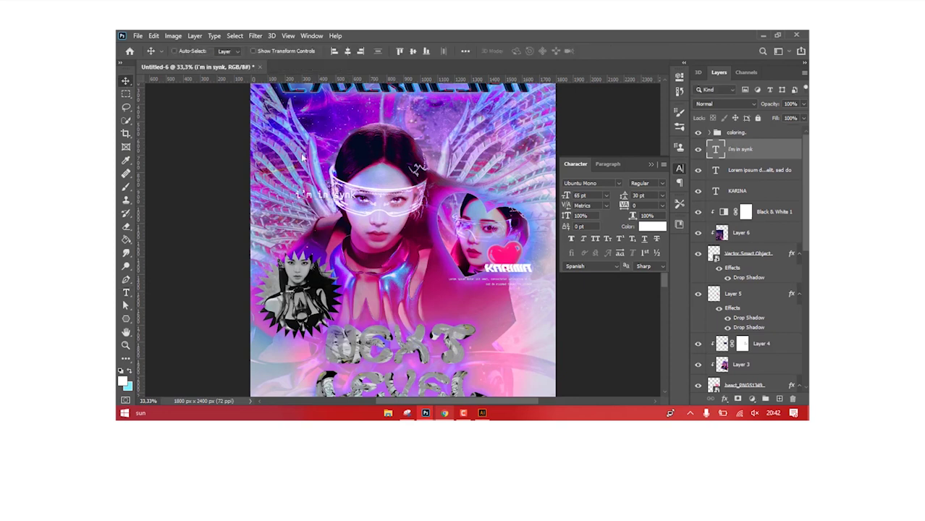
{"action": "left_click_drag", "start_coordinate": [352, 167], "coordinate": [333, 77]}
- Add an 'aespa comeback' caption at the top-right and scale it down
{"action": "left_click", "coordinate": [127, 293]}
{"action": "left_click", "coordinate": [422, 115]}
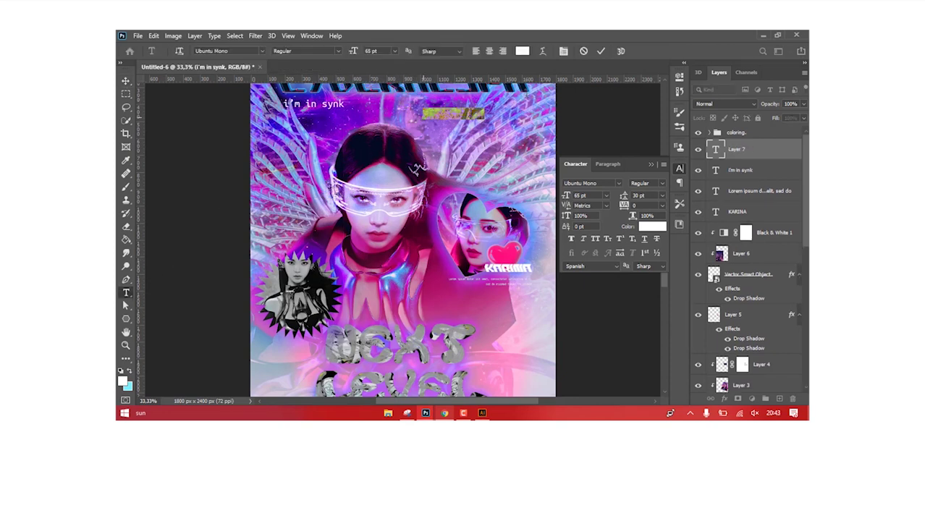
{"action": "type", "text": "aespa comeback"}
{"action": "left_click", "coordinate": [125, 80]}
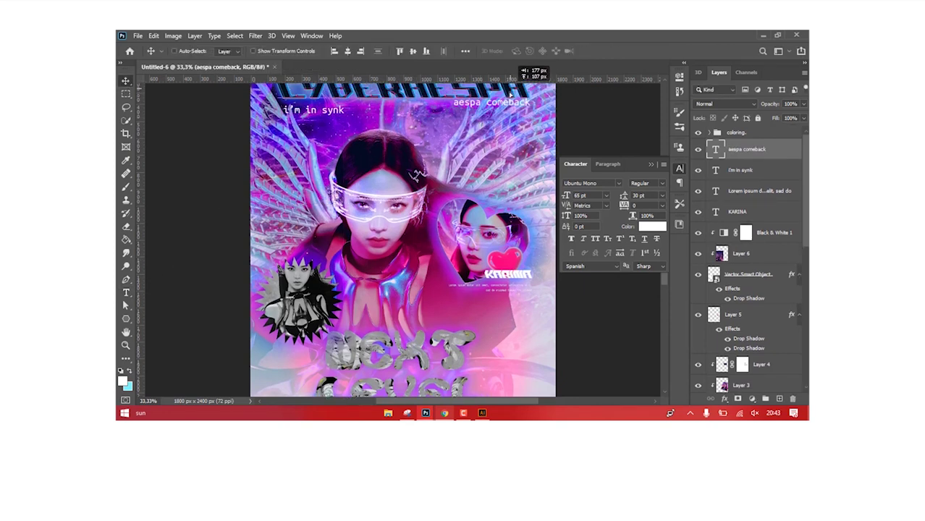
{"action": "scroll", "coordinate": [406, 217], "scroll_direction": "up", "scroll_amount": 2}
{"action": "key", "text": "ctrl+minus"}
{"action": "key", "text": "ctrl+minus"}
{"action": "key", "text": "ctrl+plus"}
{"action": "key", "text": "ctrl+t"}
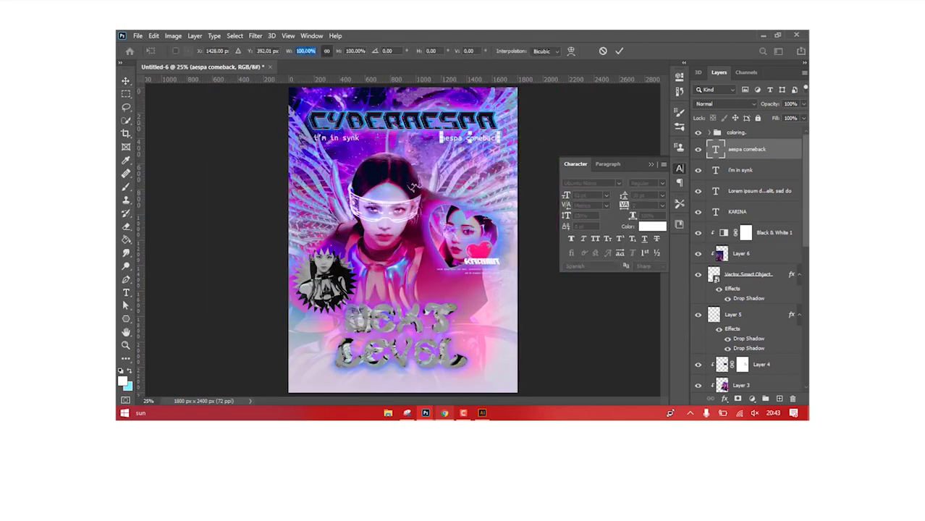
{"action": "key", "text": "Return"}
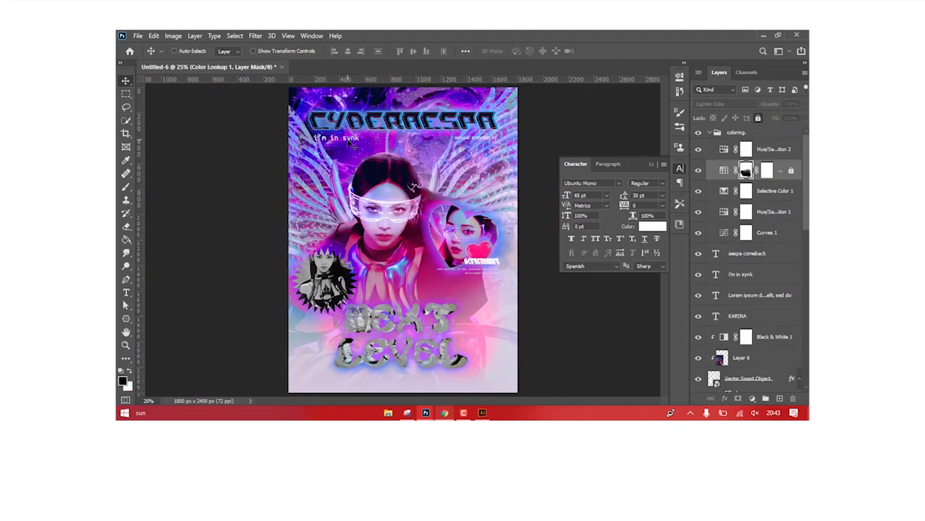
- Scale the 'i'm in synk' caption to 80% and close the Character panel
{"action": "left_click", "coordinate": [352, 144], "text": "ctrl"}
{"action": "key", "text": "ctrl+t"}
{"action": "key", "text": "Return"}
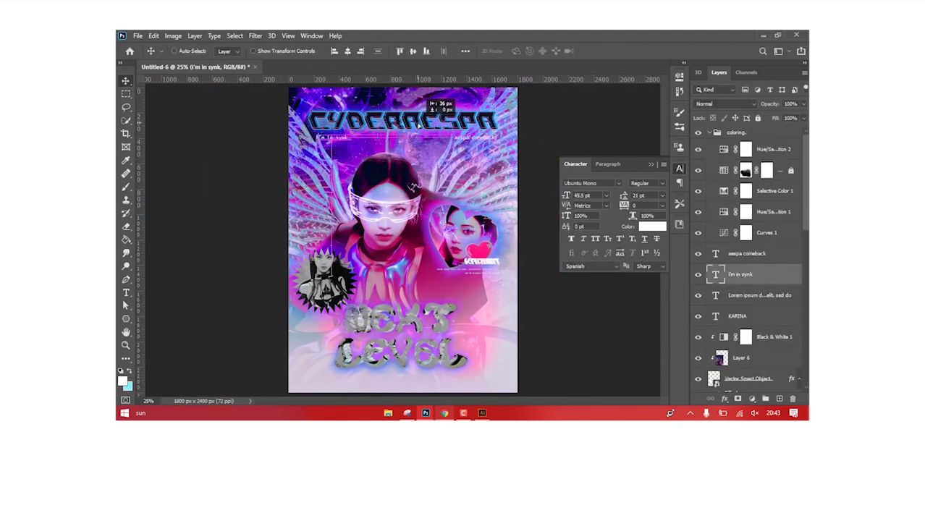
{"action": "left_click", "coordinate": [651, 165]}
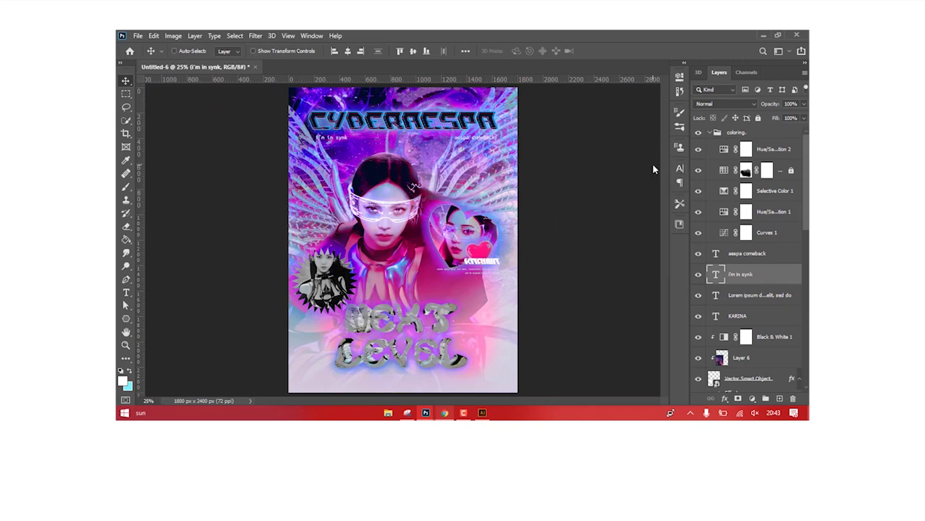
{"action": "left_click", "coordinate": [482, 412]}
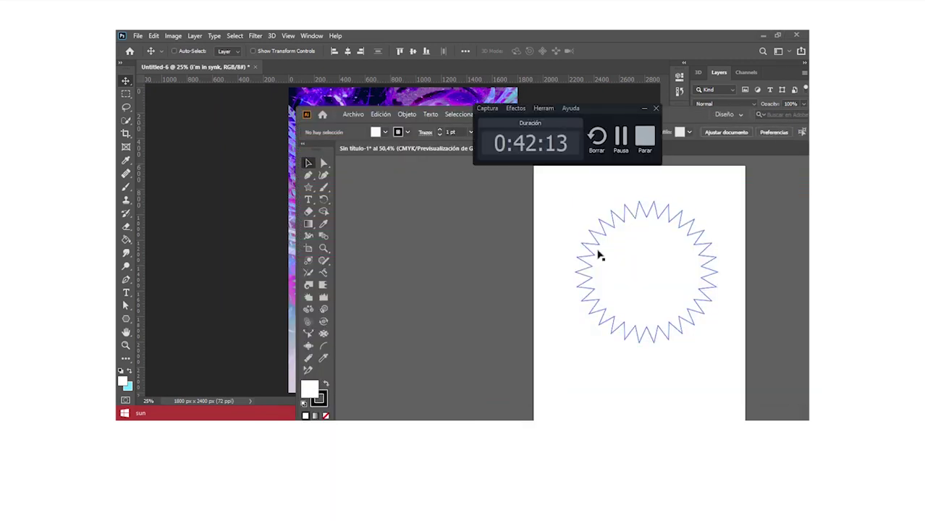
- Replace the old star with a small square that has no stroke and a black fill
{"action": "key", "text": "Delete"}
{"action": "key", "text": "m"}
{"action": "left_click_drag", "start_coordinate": [588, 230], "coordinate": [619, 257]}
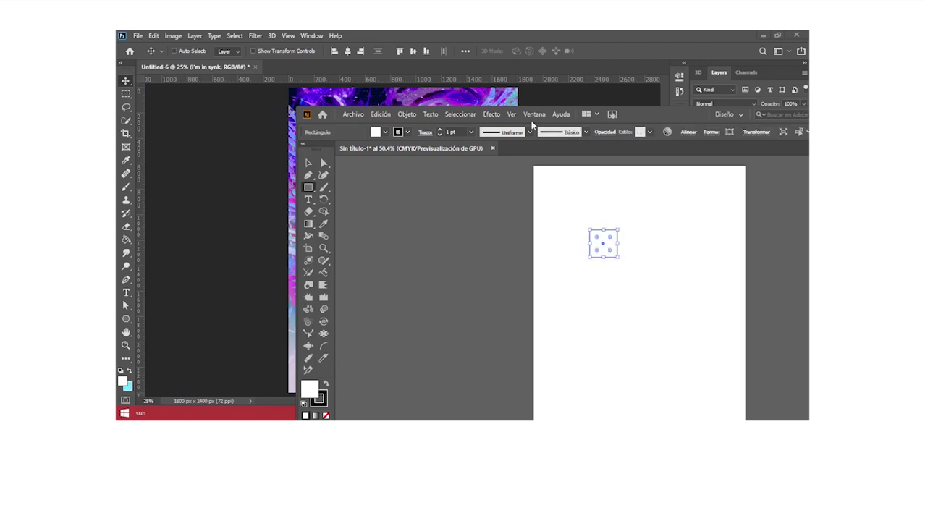
{"action": "left_click", "coordinate": [326, 415]}
{"action": "double_click", "coordinate": [315, 395]}
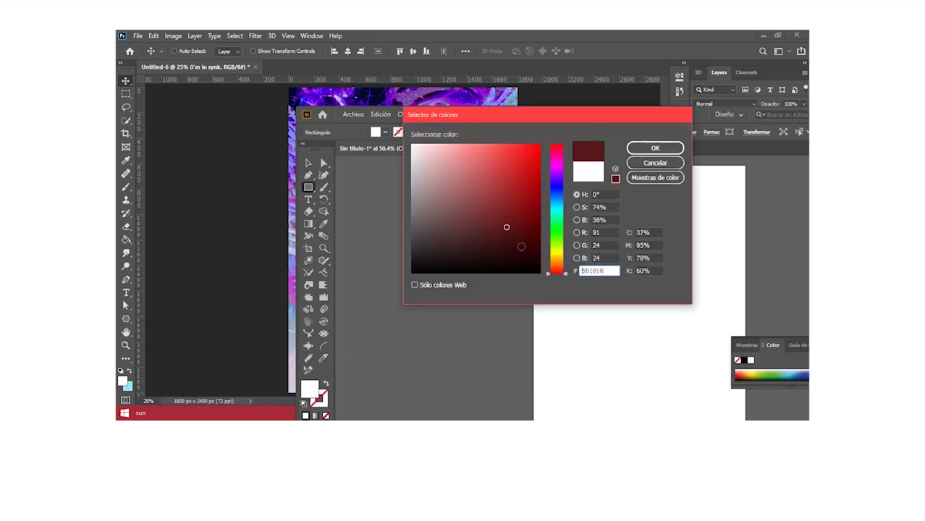
{"action": "left_click", "coordinate": [442, 270]}
{"action": "left_click", "coordinate": [656, 148]}
- Pucker the square into a sparkle, place it on the Photoshop poster and tilt it slightly
{"action": "left_click", "coordinate": [491, 113]}
{"action": "left_click", "coordinate": [656, 239]}
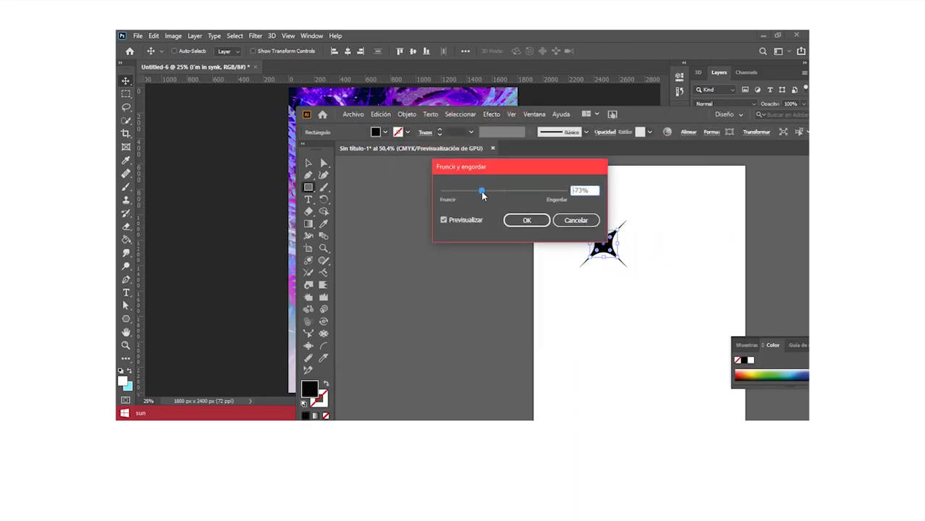
{"action": "left_click", "coordinate": [526, 220]}
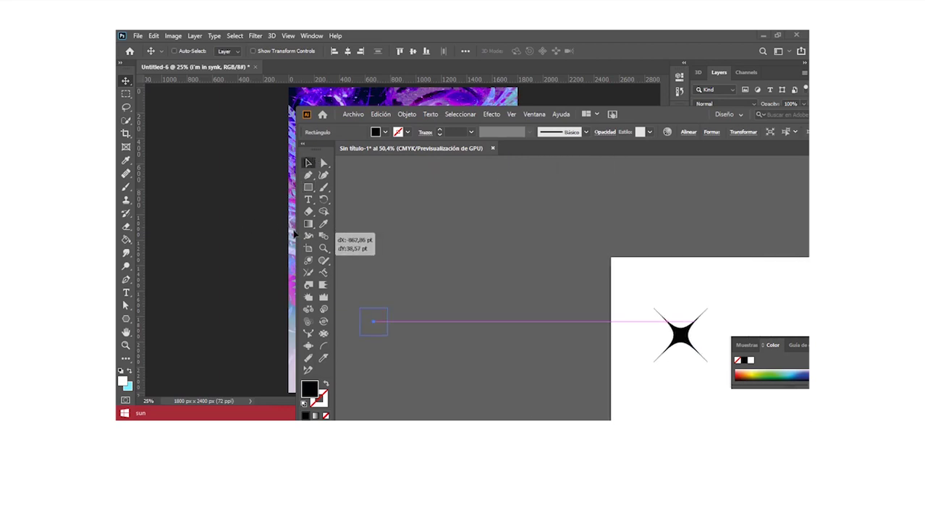
{"action": "left_click_drag", "start_coordinate": [637, 115], "coordinate": [743, 102]}
{"action": "left_click_drag", "start_coordinate": [429, 318], "coordinate": [391, 273]}
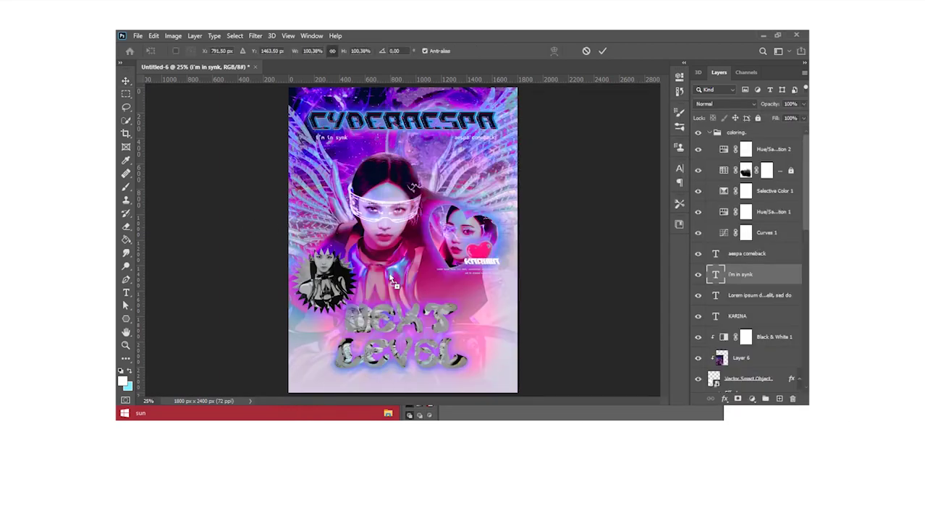
{"action": "key", "text": "Return"}
{"action": "key", "text": "ctrl+t"}
{"action": "left_click_drag", "start_coordinate": [491, 150], "coordinate": [427, 124]}
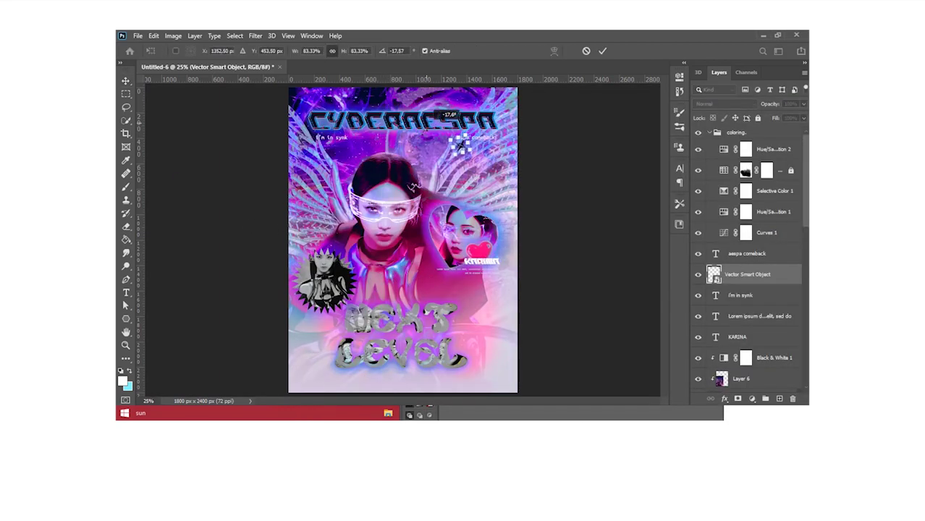
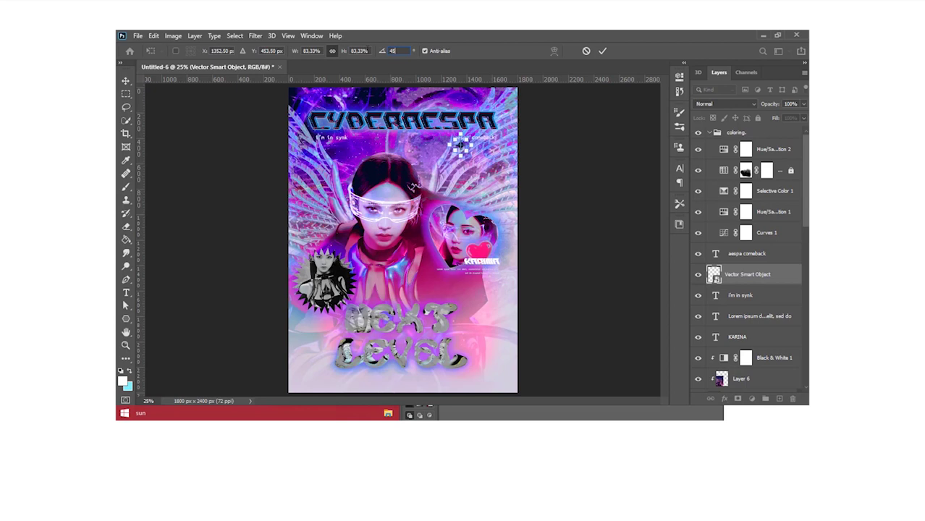
- Give the sparkle a white #ffffff Color Overlay and blue Drop Shadow glow, then duplicate it near KARINA
{"action": "key", "text": "Return"}
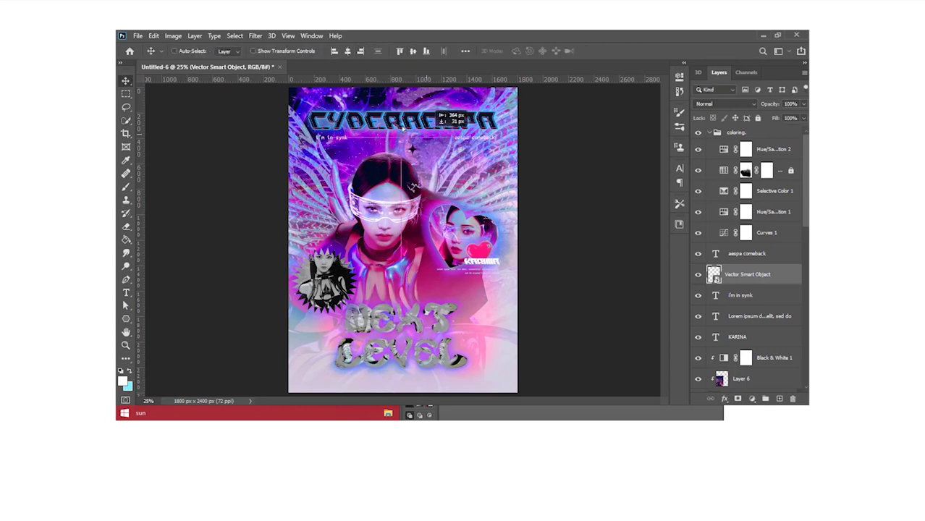
{"action": "double_click", "coordinate": [783, 277]}
{"action": "left_click", "coordinate": [438, 233]}
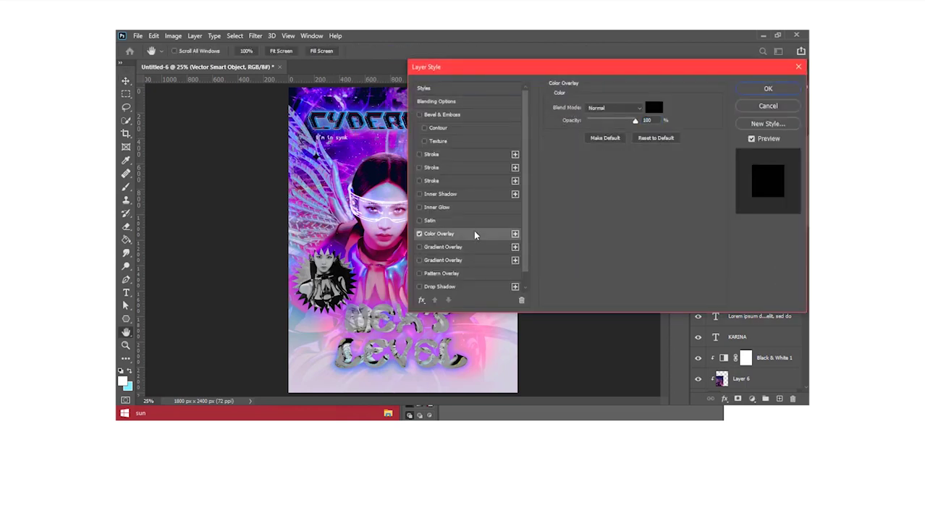
{"action": "left_click", "coordinate": [653, 107]}
{"action": "type", "text": "ffffff"}
{"action": "key", "text": "Return"}
{"action": "scroll", "coordinate": [522, 237], "scroll_direction": "down", "scroll_amount": 1}
{"action": "left_click", "coordinate": [470, 285]}
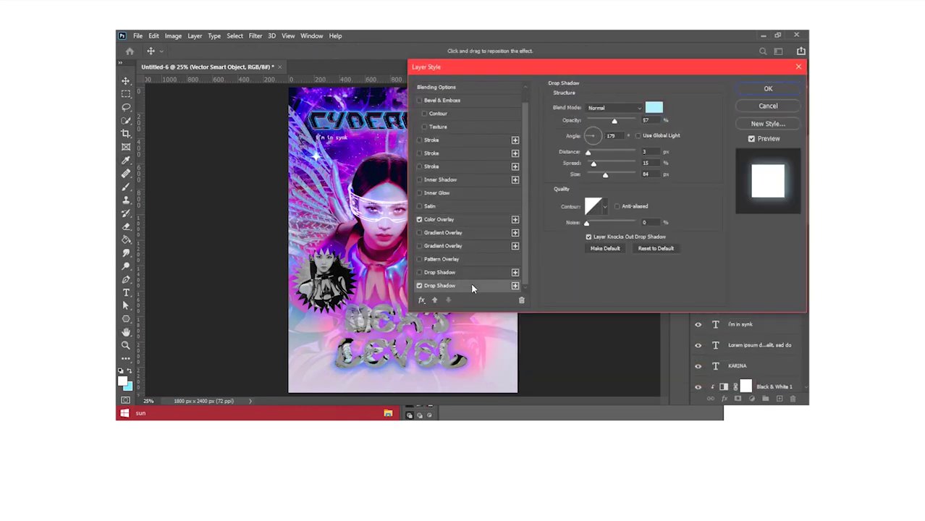
{"action": "left_click", "coordinate": [484, 273]}
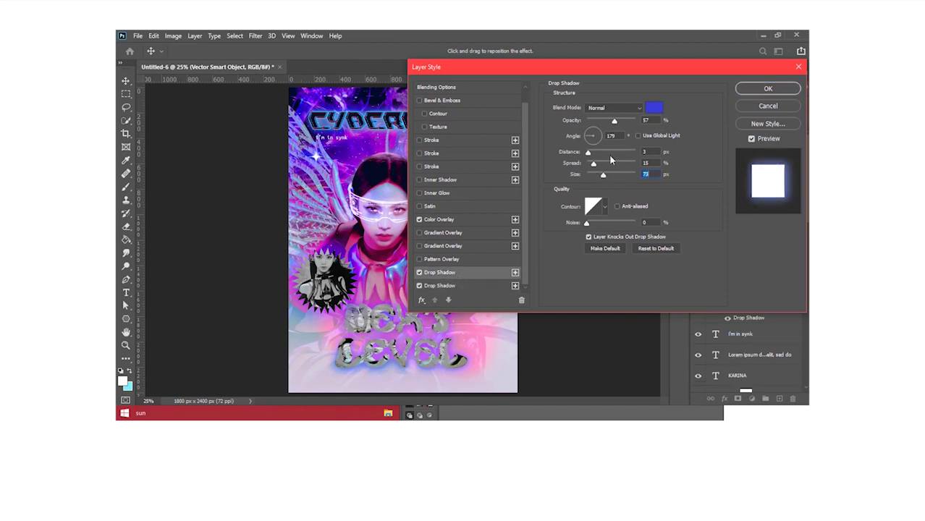
{"action": "key", "text": "Return"}
{"action": "left_click_drag", "start_coordinate": [332, 159], "coordinate": [456, 224]}
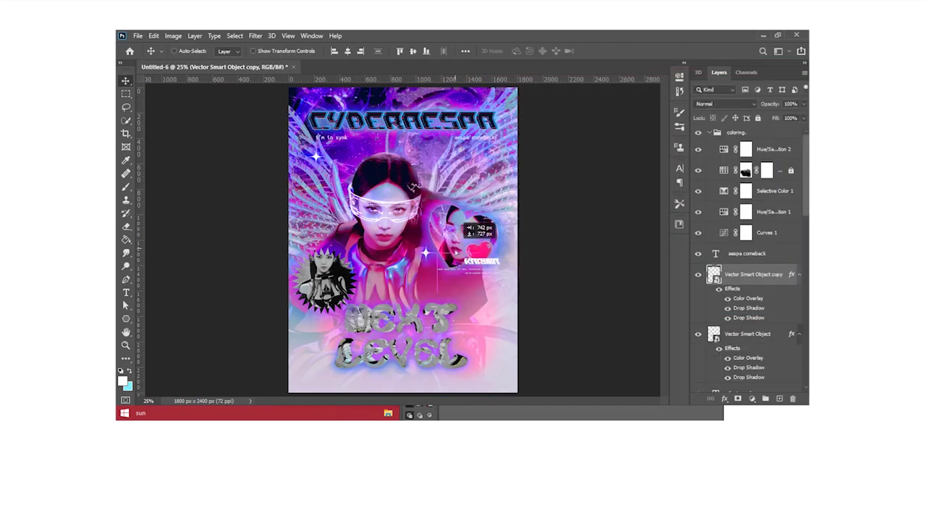
{"action": "key", "text": "ctrl+j"}
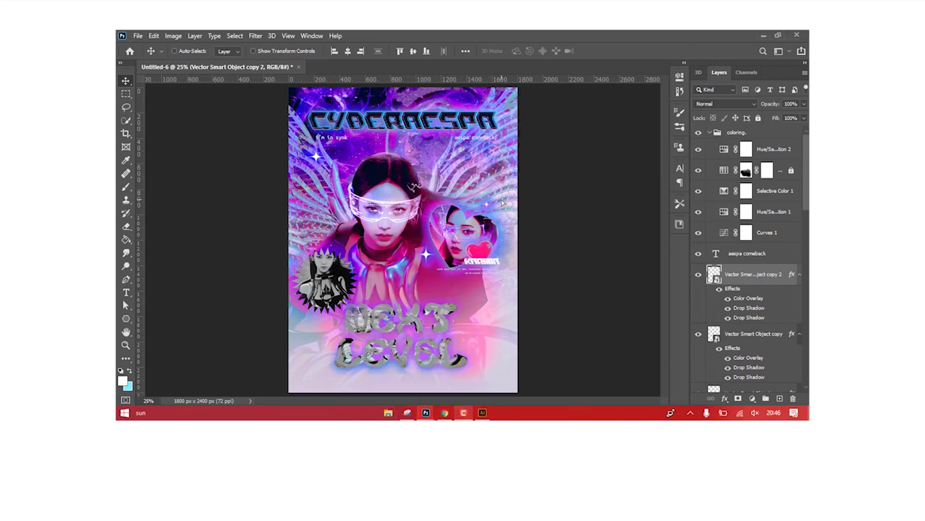
- Translate 'super sonic girls' into Japanese in Google Translate and select the result
{"action": "left_click", "coordinate": [444, 413]}
{"action": "left_click", "coordinate": [535, 70]}
{"action": "type", "text": "super son"}
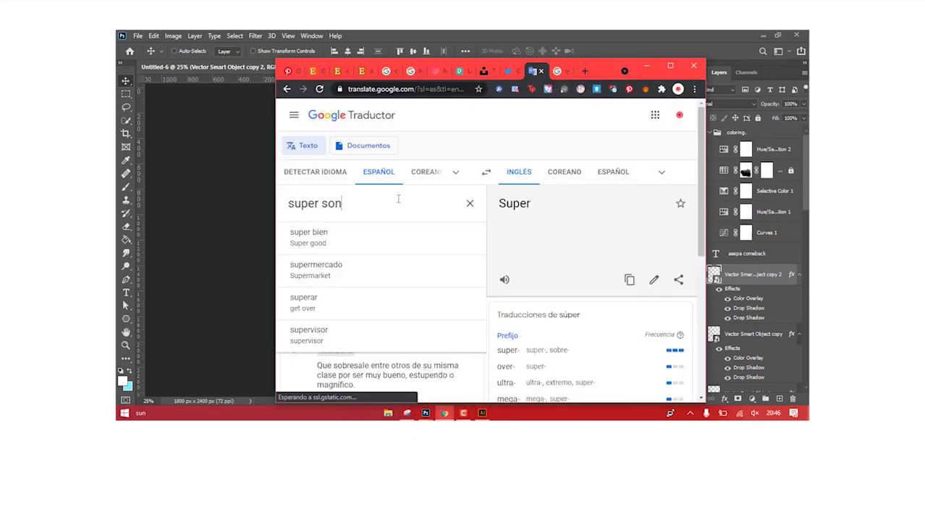
{"action": "type", "text": "ic girls"}
{"action": "left_click", "coordinate": [661, 172]}
{"action": "type", "text": "ja"}
{"action": "left_click", "coordinate": [310, 225]}
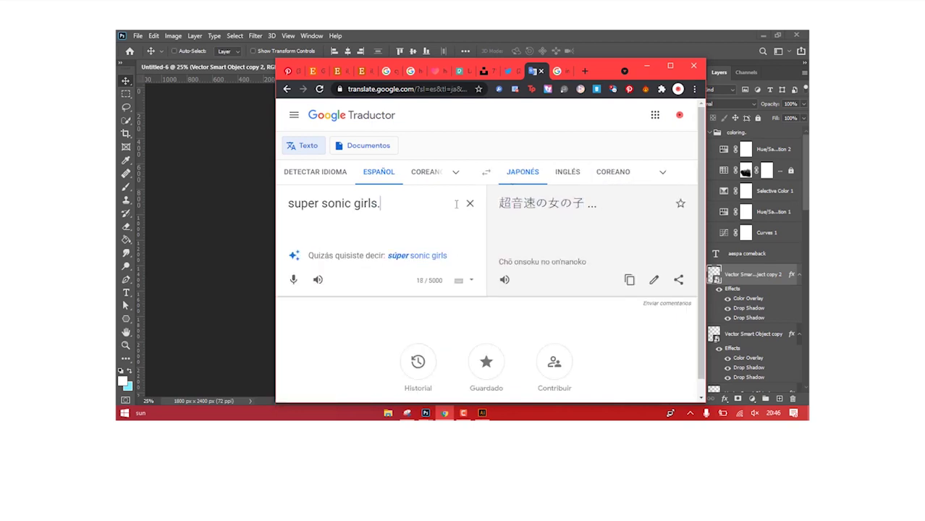
{"action": "triple_click", "coordinate": [522, 205]}
- Add the Japanese text 超音速の女の子 and move it under the KARINA badge
{"action": "left_click", "coordinate": [425, 413]}
{"action": "left_click", "coordinate": [126, 292]}
{"action": "left_click", "coordinate": [402, 279]}
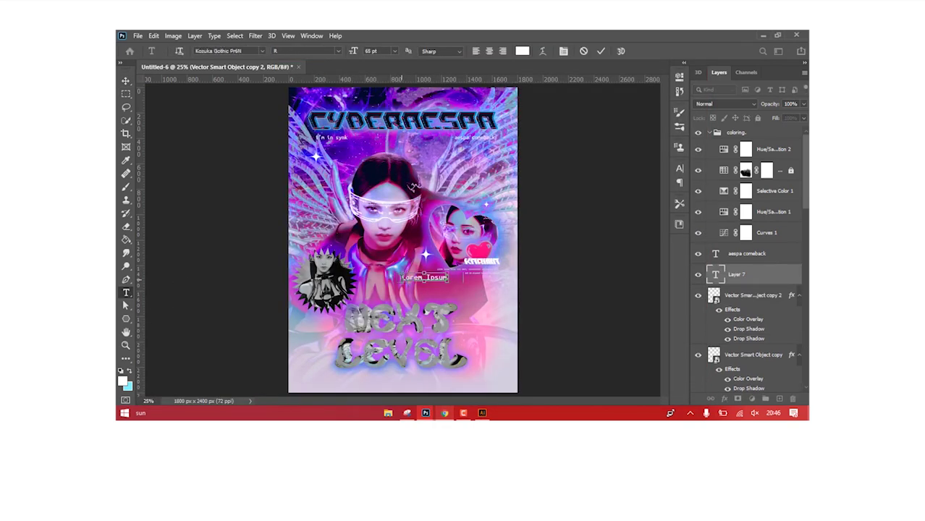
{"action": "left_click", "coordinate": [125, 81]}
{"action": "left_click_drag", "start_coordinate": [460, 294], "coordinate": [498, 298]}
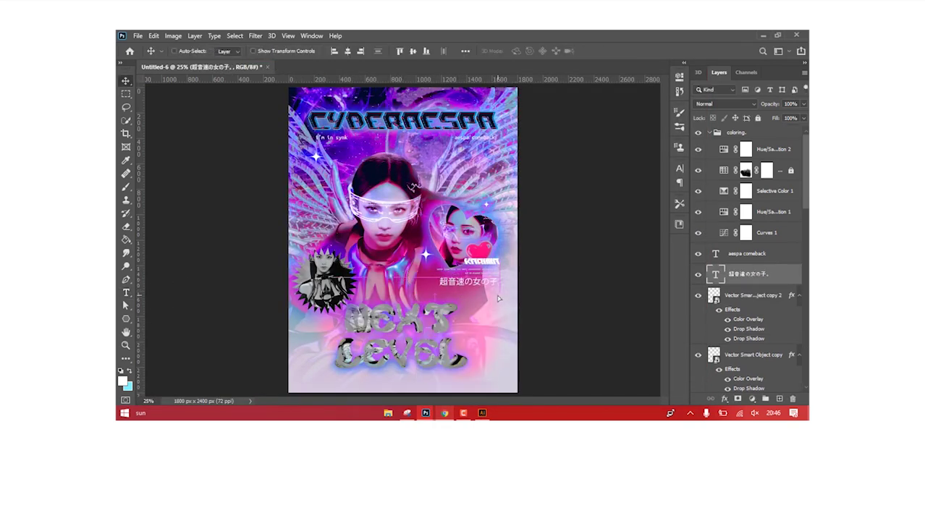
- Copy an existing layer's style and paste it onto the Japanese text layer
{"action": "right_click", "coordinate": [745, 324]}
{"action": "left_click", "coordinate": [677, 374]}
{"action": "right_click", "coordinate": [749, 136]}
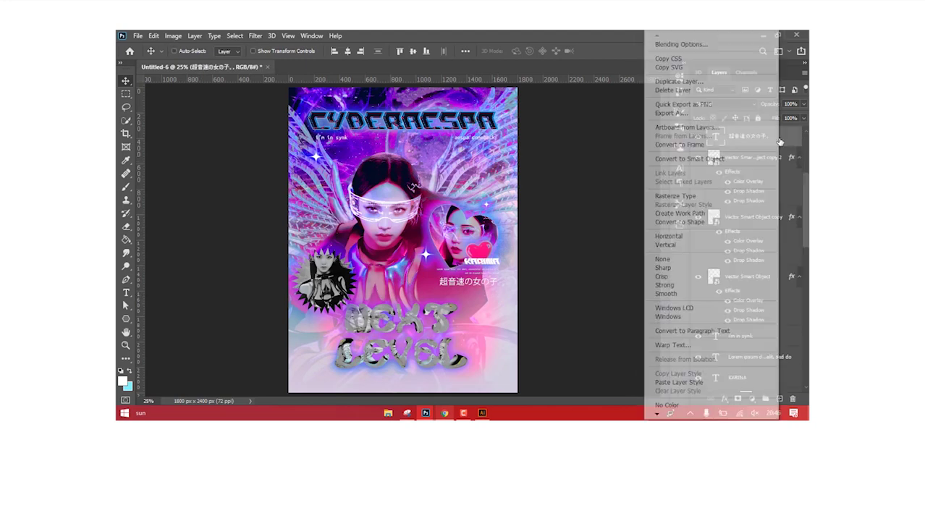
{"action": "left_click", "coordinate": [676, 384]}
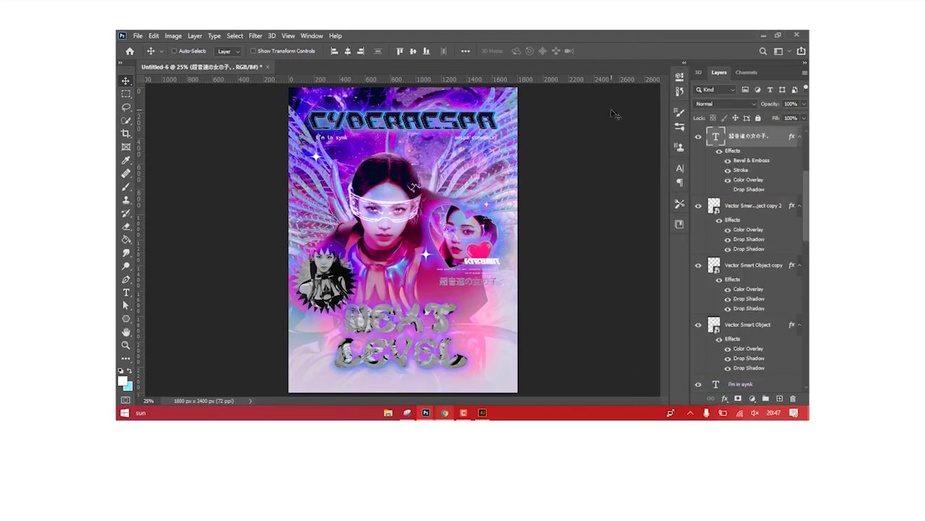
- Search for aespa lyrics and browse the azlyrics and Genius Black Mamba pages
{"action": "left_click", "coordinate": [444, 413]}
{"action": "left_click", "coordinate": [558, 71]}
{"action": "left_click", "coordinate": [286, 89]}
{"action": "type", "text": "aespa lyrics"}
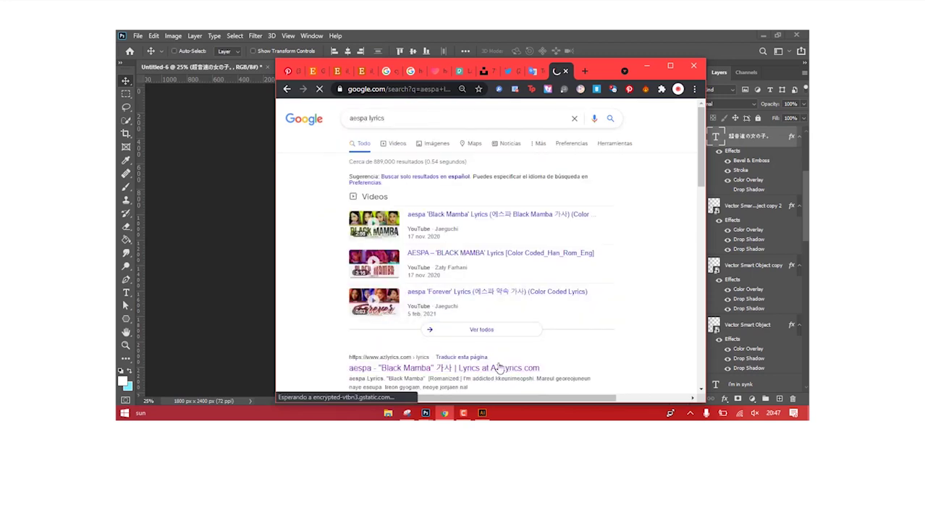
{"action": "left_click", "coordinate": [498, 369]}
{"action": "scroll", "coordinate": [498, 290], "scroll_direction": "down", "scroll_amount": 10}
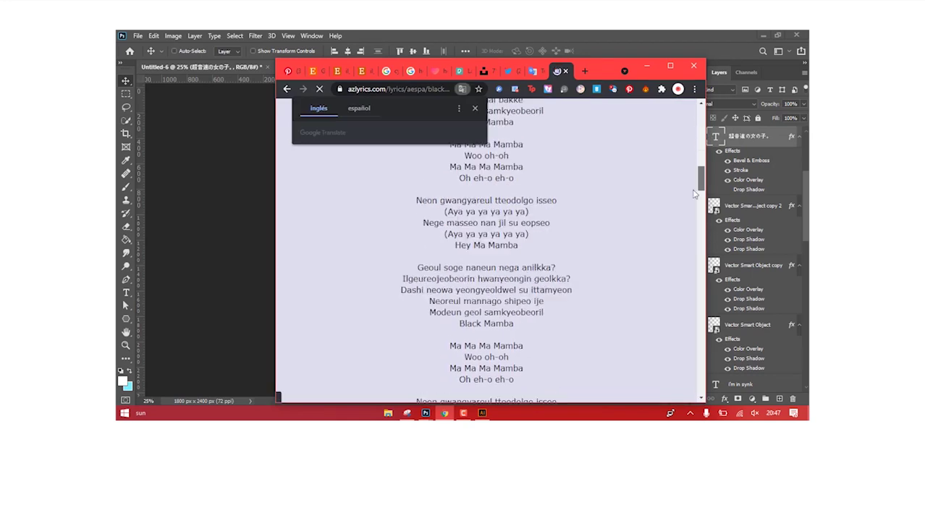
{"action": "scroll", "coordinate": [499, 289], "scroll_direction": "down", "scroll_amount": 5}
{"action": "left_click", "coordinate": [287, 89]}
{"action": "scroll", "coordinate": [498, 289], "scroll_direction": "down", "scroll_amount": 5}
{"action": "scroll", "coordinate": [706, 224], "scroll_direction": "down", "scroll_amount": 2}
{"action": "left_click", "coordinate": [528, 189]}
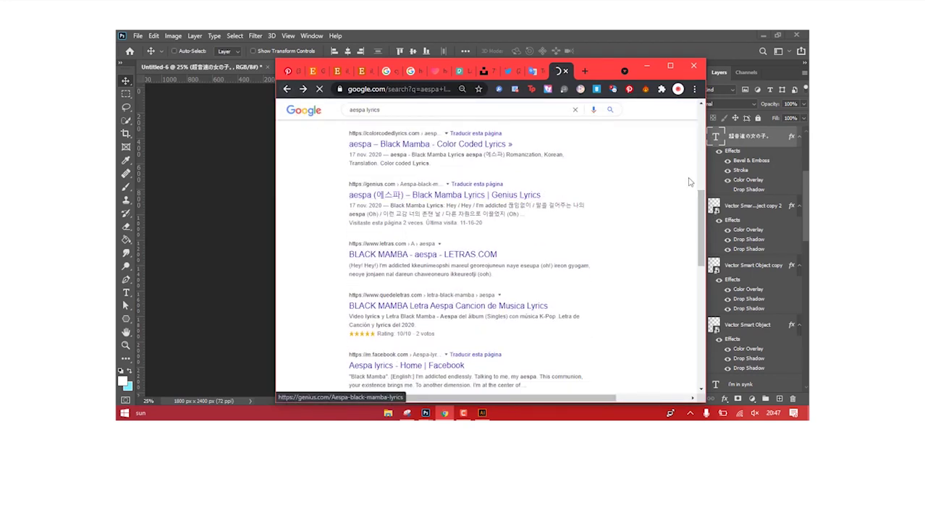
{"action": "scroll", "coordinate": [507, 253], "scroll_direction": "down", "scroll_amount": 3}
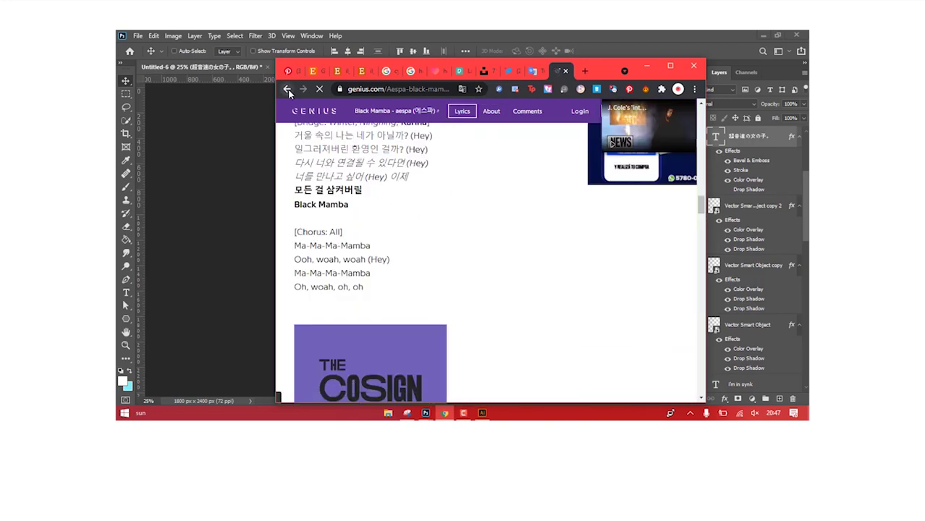
{"action": "key", "text": "alt+Left"}
{"action": "scroll", "coordinate": [514, 123], "scroll_direction": "up", "scroll_amount": 5}
- Search 'english black mamba' and open the lyricstranslate lyrics page
{"action": "type", "text": "english black mamba"}
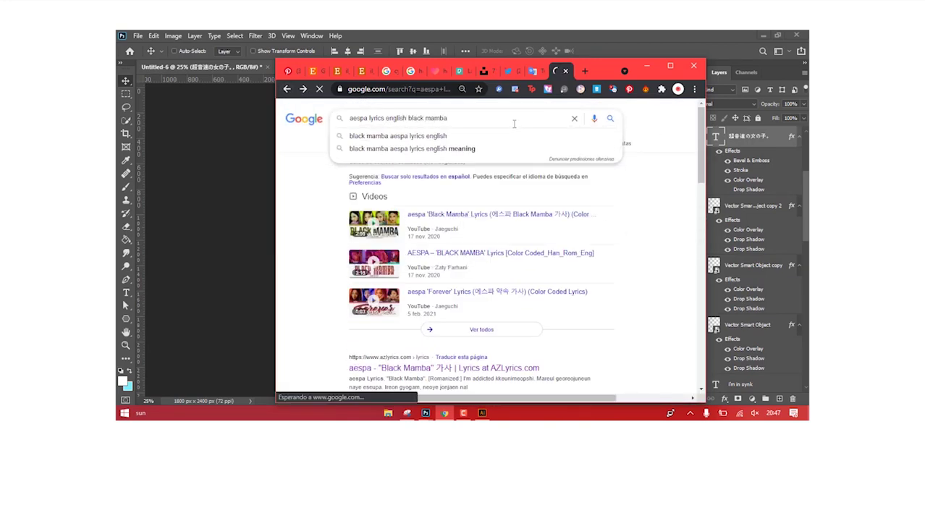
{"action": "key", "text": "Return"}
{"action": "left_click", "coordinate": [470, 263]}
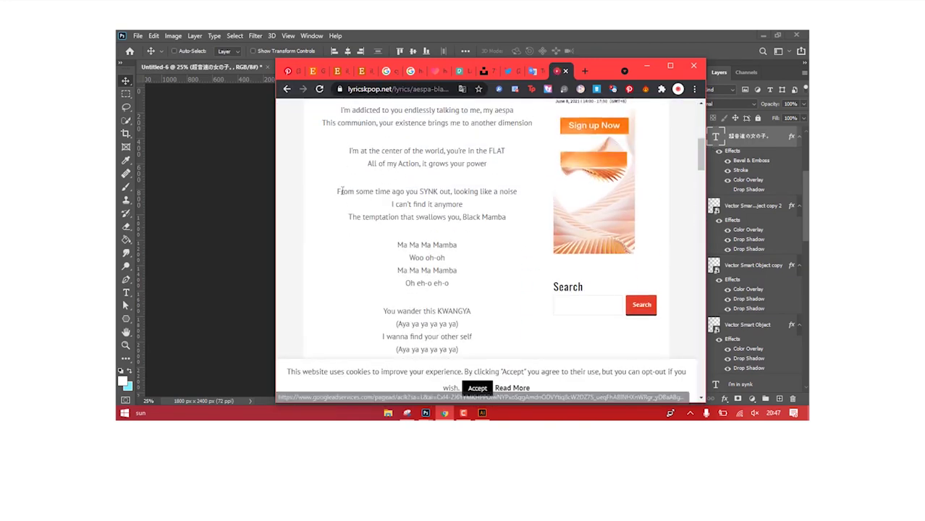
{"action": "left_click", "coordinate": [532, 71]}
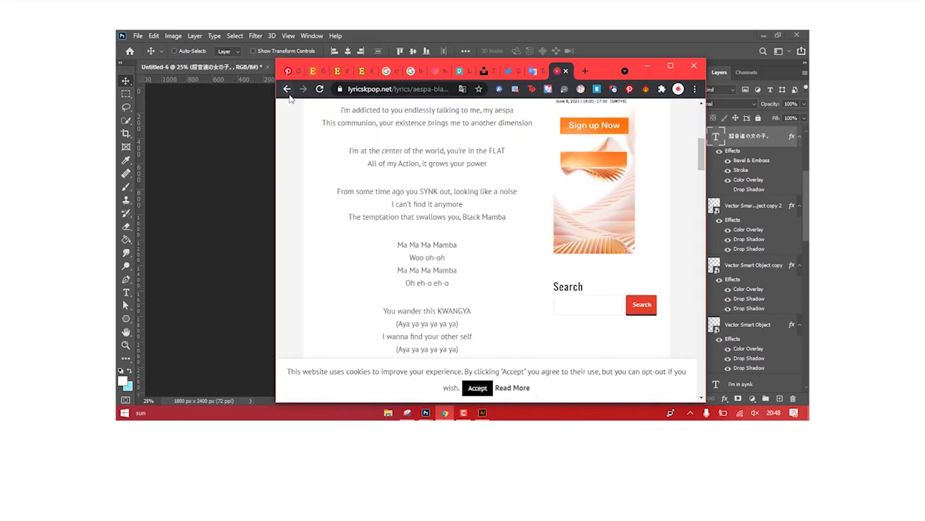
{"action": "key", "text": "alt+Left"}
{"action": "left_click", "coordinate": [414, 362]}
{"action": "scroll", "coordinate": [415, 290], "scroll_direction": "down", "scroll_amount": 5}
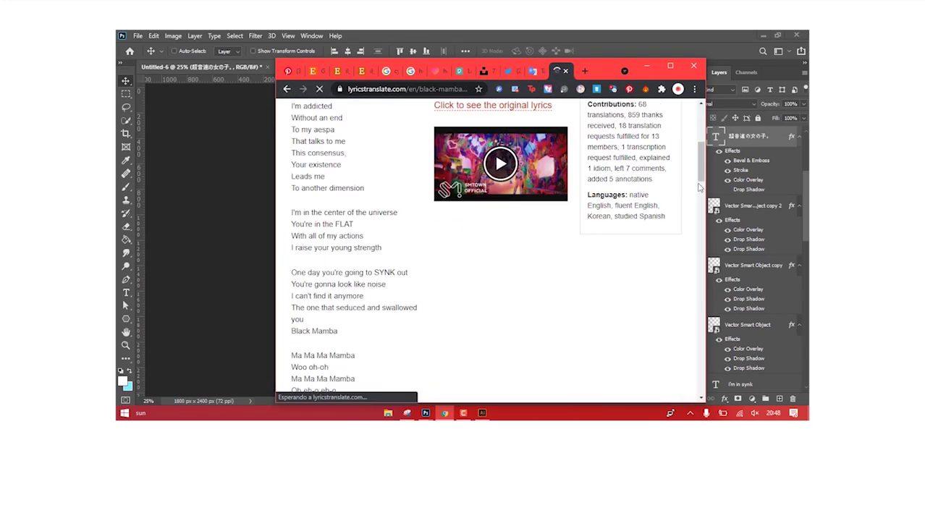
- Translate the verse starting 'One day you're going to SYNK out' into Japanese and copy it
{"action": "left_click_drag", "start_coordinate": [291, 101], "coordinate": [407, 272]}
{"action": "left_click", "coordinate": [393, 263]}
{"action": "left_click_drag", "start_coordinate": [292, 272], "coordinate": [338, 396]}
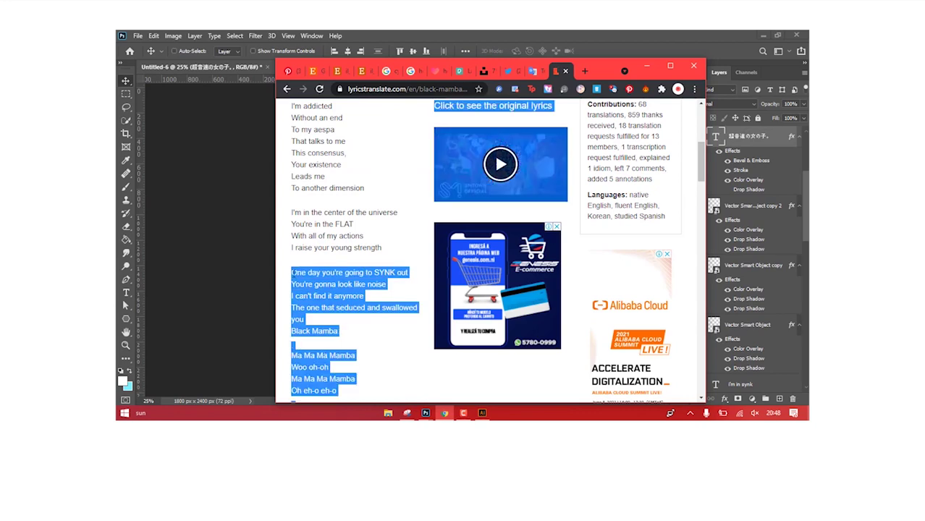
{"action": "key", "text": "ctrl+c"}
{"action": "left_click", "coordinate": [533, 71]}
{"action": "key", "text": "ctrl+v"}
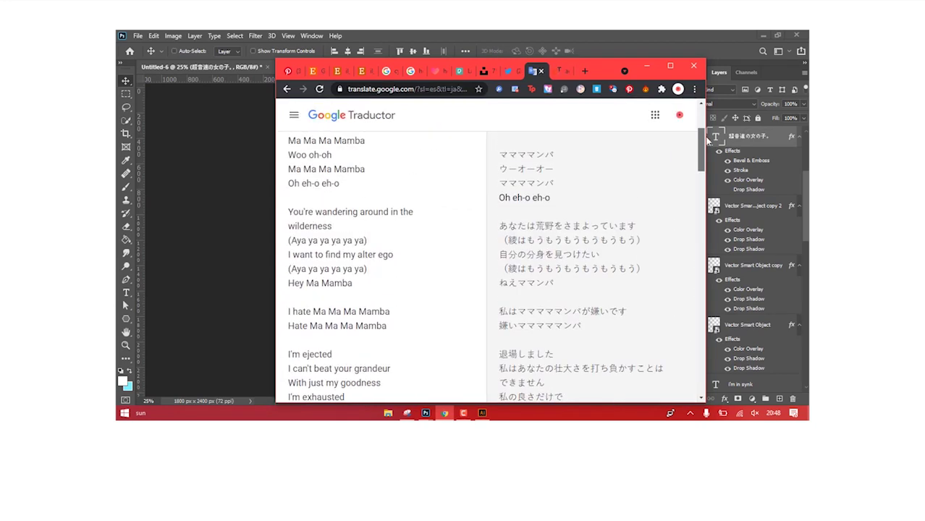
{"action": "scroll", "coordinate": [485, 290], "scroll_direction": "up", "scroll_amount": 5}
{"action": "left_click_drag", "start_coordinate": [564, 273], "coordinate": [515, 226]}
{"action": "key", "text": "ctrl+c"}
{"action": "left_click", "coordinate": [165, 271]}
- Paste the Japanese lyrics as 26 pt text with 41 pt leading beneath 'i'm in synk'
{"action": "key", "text": "t"}
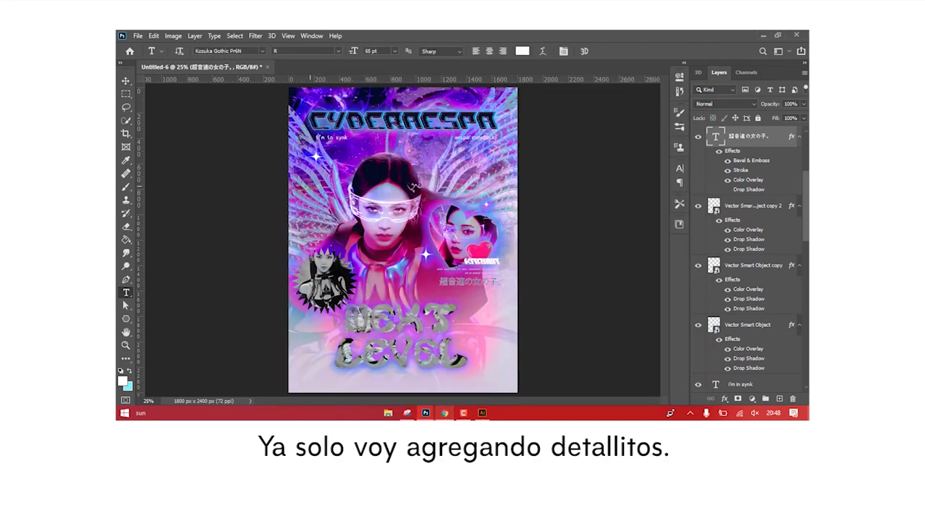
{"action": "left_click", "coordinate": [336, 235]}
{"action": "key", "text": "ctrl+v"}
{"action": "left_click_drag", "start_coordinate": [353, 50], "coordinate": [336, 53]}
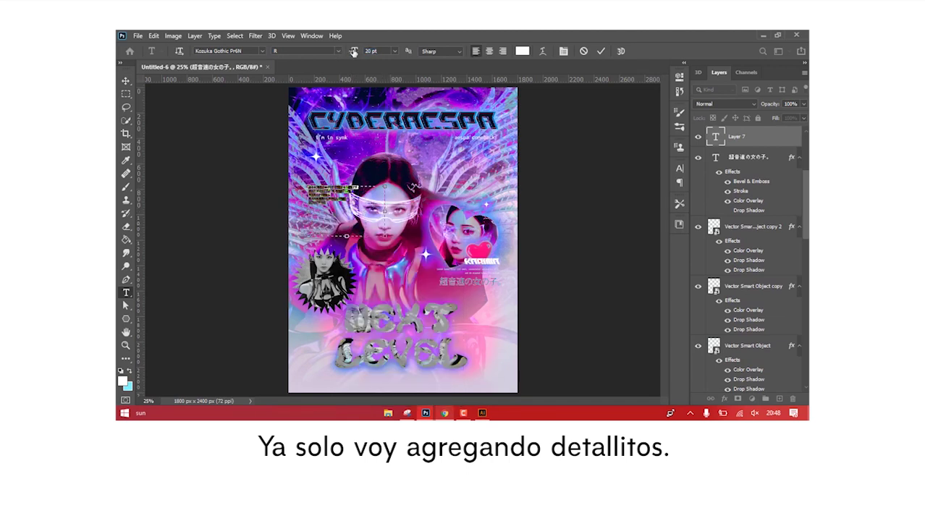
{"action": "left_click", "coordinate": [679, 168]}
{"action": "left_click", "coordinate": [126, 80]}
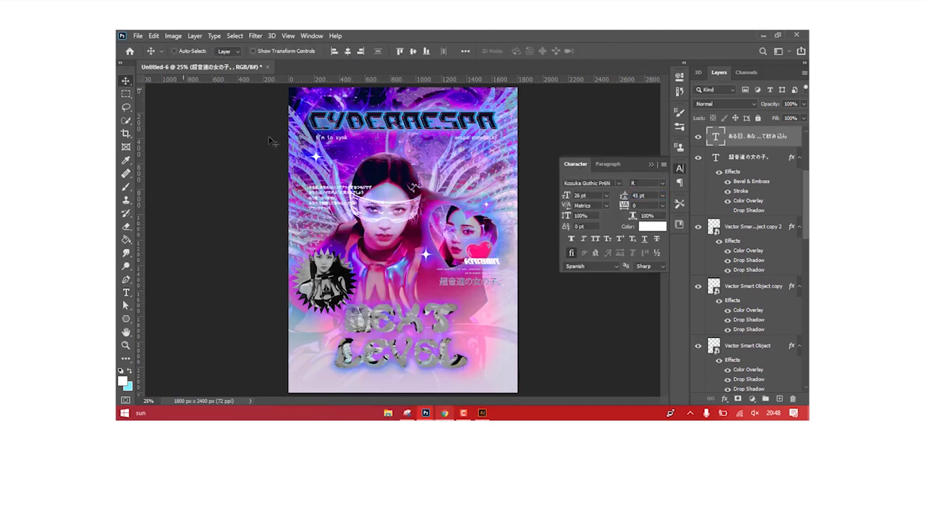
{"action": "left_click_drag", "start_coordinate": [365, 169], "coordinate": [375, 130]}
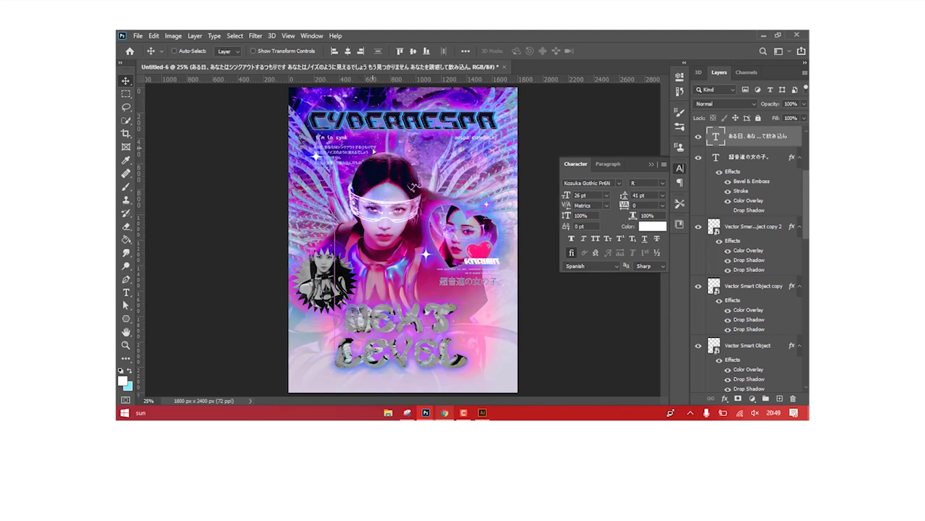
{"action": "left_click", "coordinate": [650, 165]}
- Select more Japanese translation in Google Translate and start another text box on the poster
{"action": "left_click", "coordinate": [444, 413]}
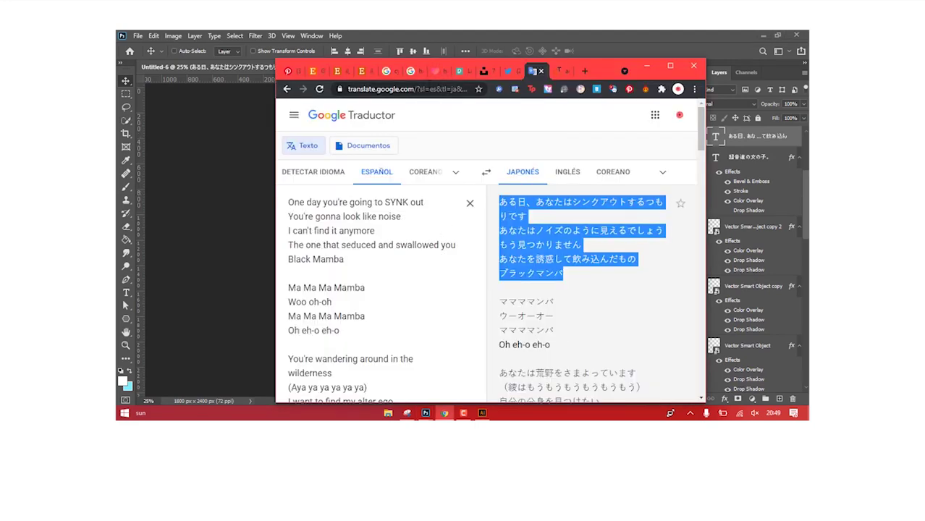
{"action": "scroll", "coordinate": [492, 289], "scroll_direction": "down", "scroll_amount": 5}
{"action": "left_click_drag", "start_coordinate": [499, 310], "coordinate": [644, 378]}
{"action": "left_click", "coordinate": [211, 265]}
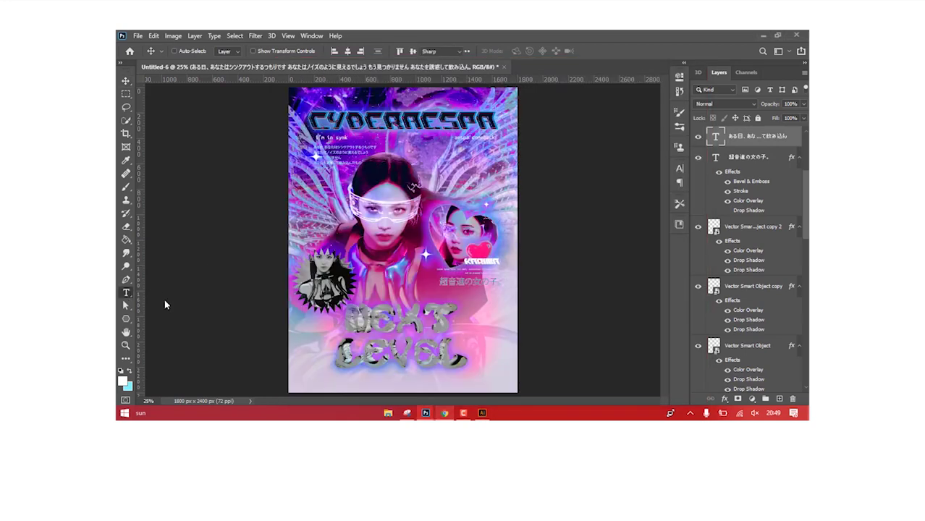
{"action": "left_click", "coordinate": [517, 374]}
- Zoom in and remove line breaks so the Japanese lyrics sit in two lines
{"action": "key", "text": "ctrl+plus"}
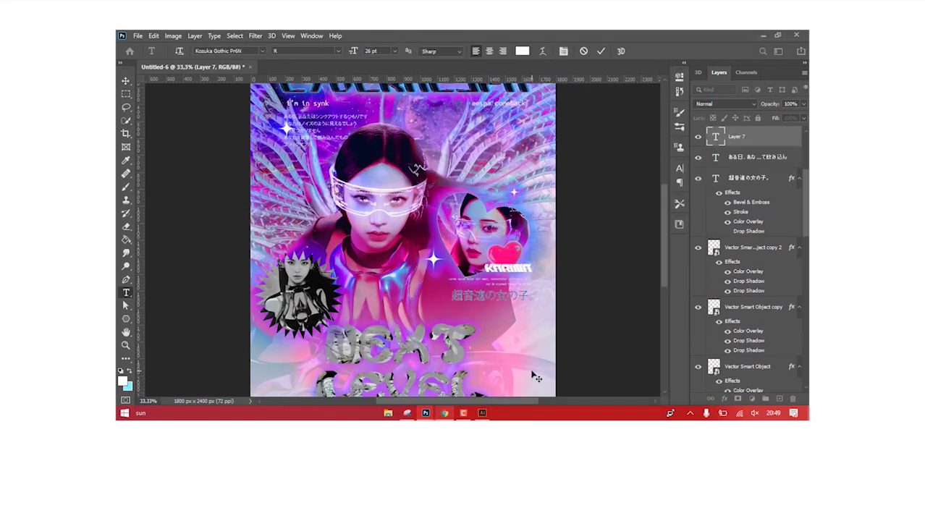
{"action": "key", "text": "ctrl+plus"}
{"action": "left_click_drag", "start_coordinate": [666, 243], "coordinate": [658, 317]}
{"action": "key", "text": "BackSpace"}
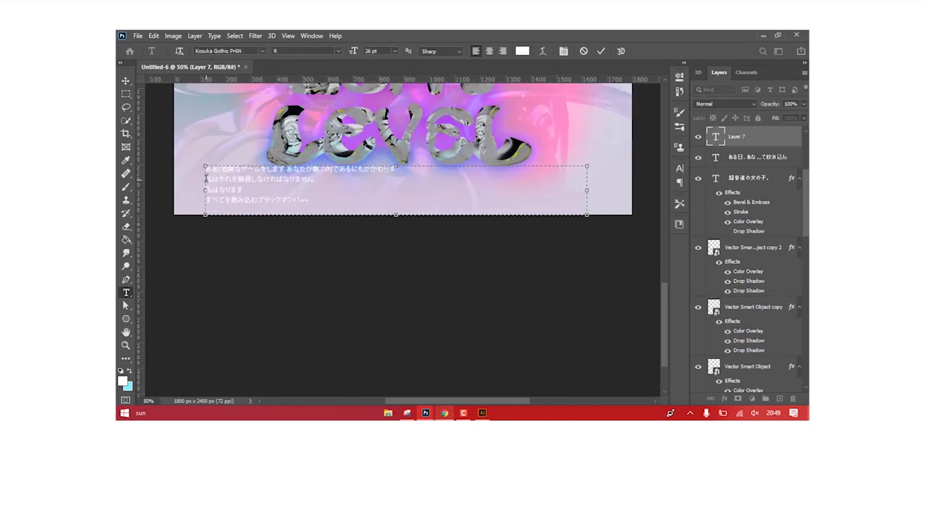
{"action": "key", "text": "BackSpace"}
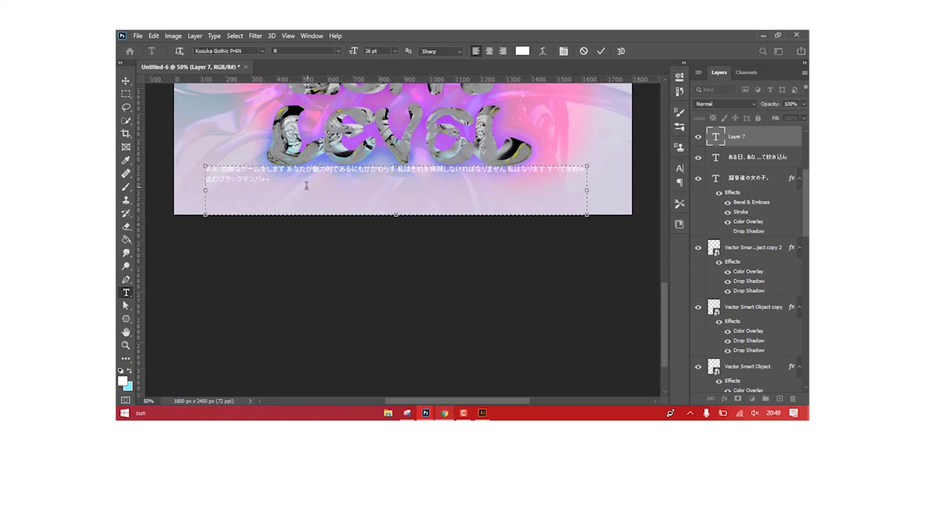
- Set the Japanese paragraph's tracking to 460 and centre-align it
{"action": "key", "text": "ctrl+a"}
{"action": "left_click", "coordinate": [680, 168]}
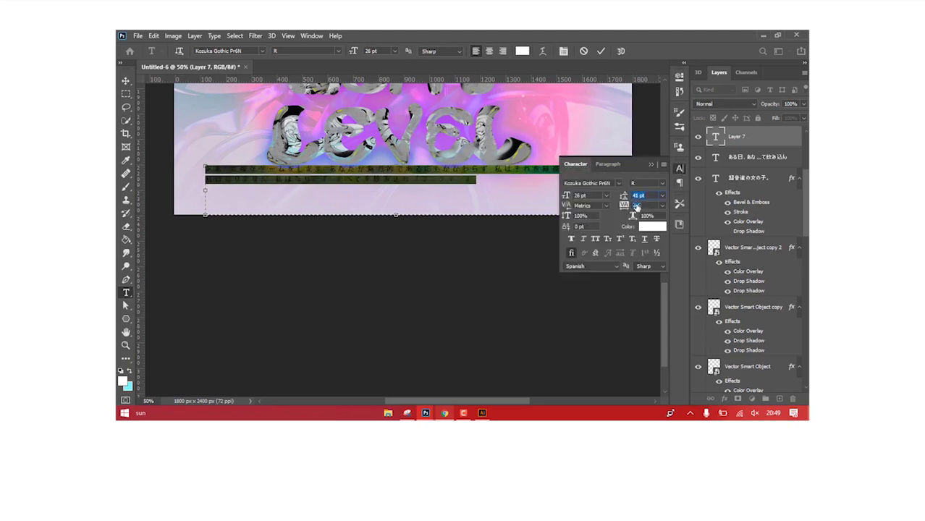
{"action": "left_click_drag", "start_coordinate": [352, 52], "coordinate": [347, 52]}
{"action": "left_click", "coordinate": [489, 51]}
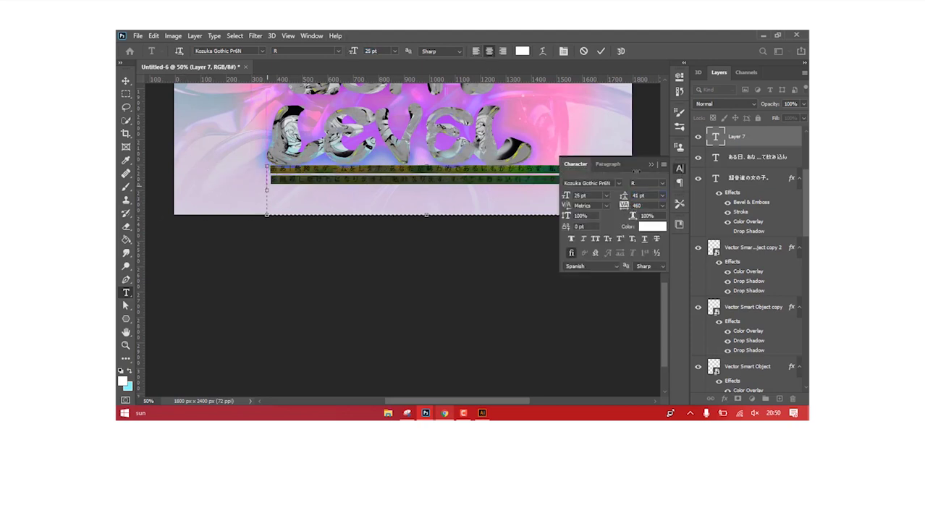
{"action": "left_click", "coordinate": [125, 80]}
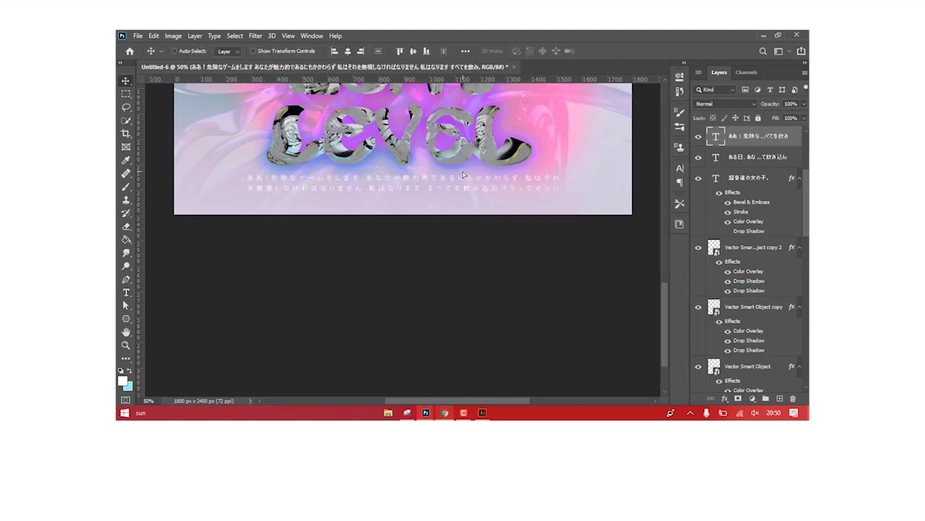
{"action": "key", "text": "ctrl+minus"}
{"action": "key", "text": "ctrl+minus"}
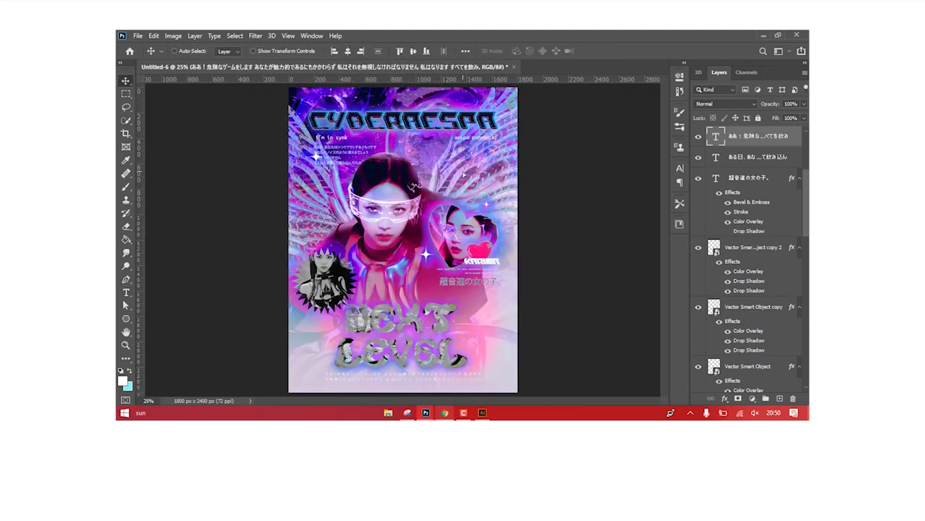
- Create 'nokia princess' text in the WARNING font and move it up and right
{"action": "key", "text": "t"}
{"action": "left_click", "coordinate": [403, 155]}
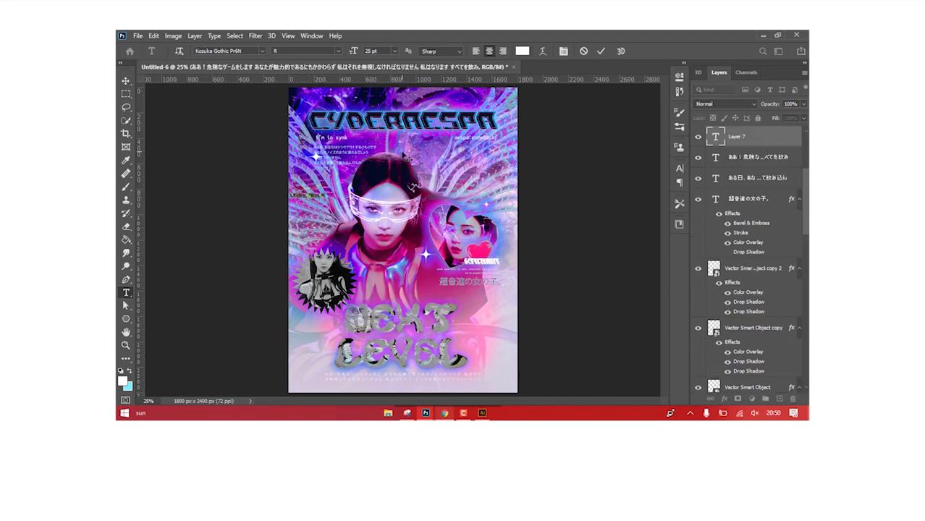
{"action": "left_click", "coordinate": [262, 50]}
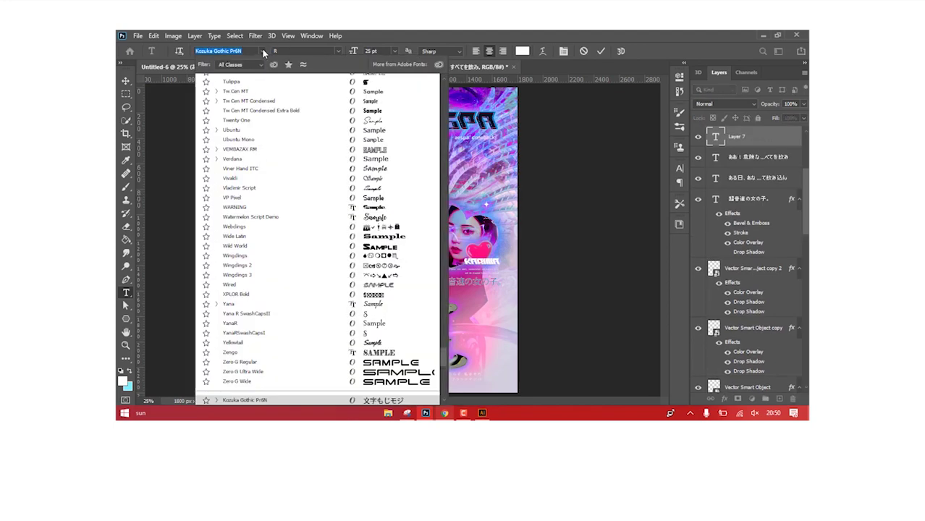
{"action": "left_click_drag", "start_coordinate": [445, 361], "coordinate": [447, 85]}
{"action": "type", "text": "warning"}
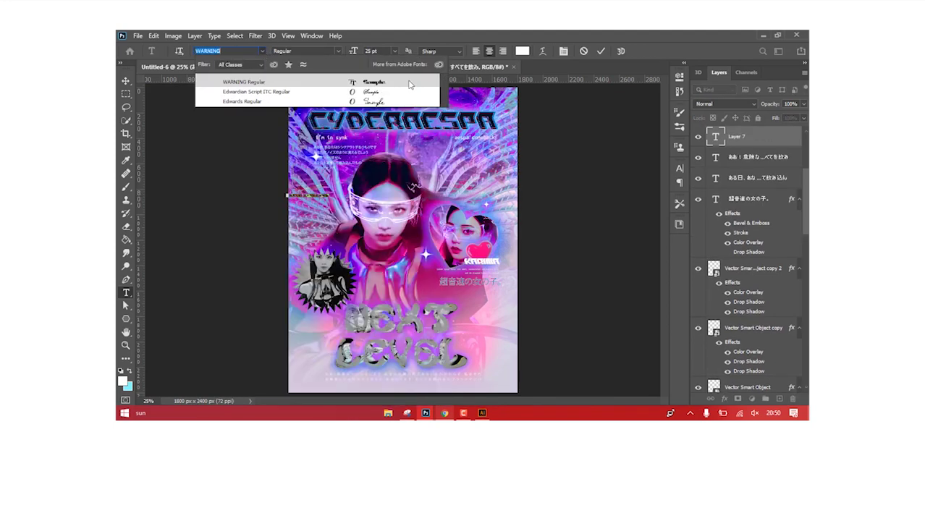
{"action": "key", "text": "Return"}
{"action": "left_click", "coordinate": [679, 169]}
{"action": "left_click", "coordinate": [661, 195]}
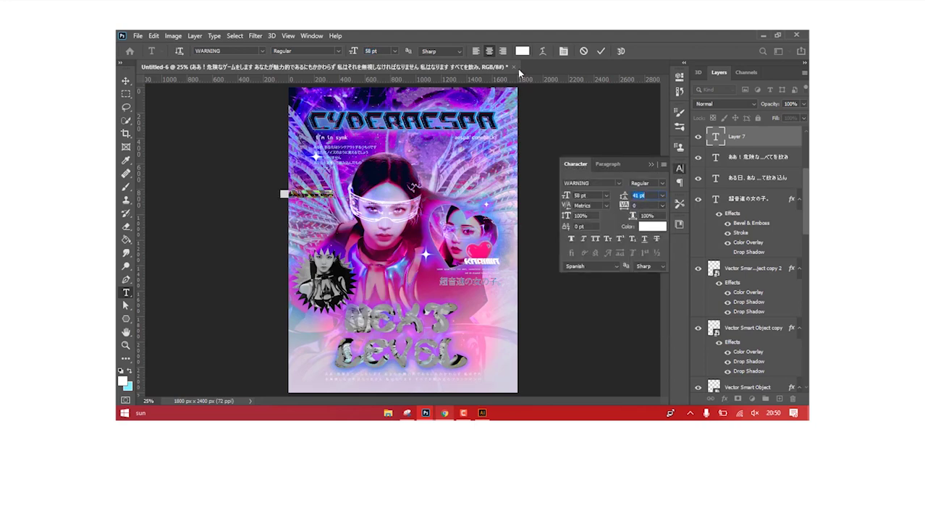
{"action": "left_click", "coordinate": [126, 81]}
{"action": "left_click_drag", "start_coordinate": [330, 186], "coordinate": [374, 168]}
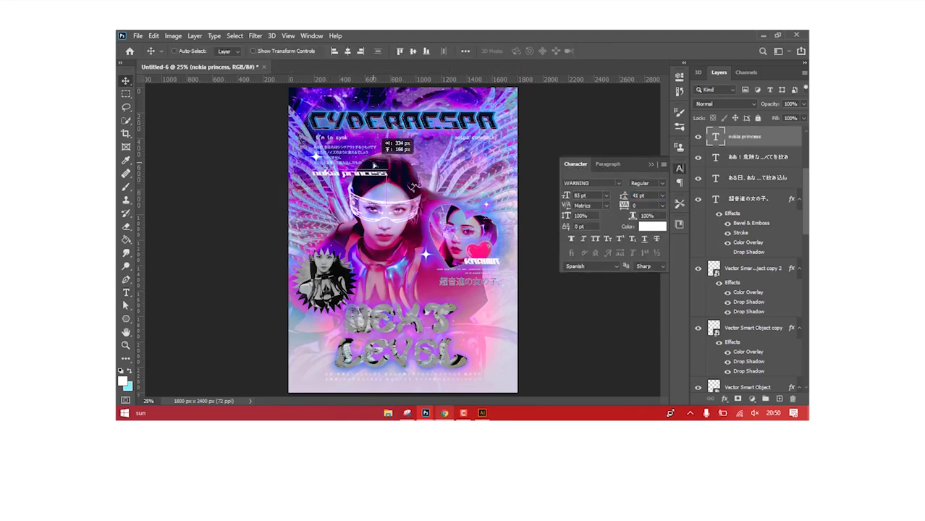
- Enlarge the nokia princess title to 95 pt
{"action": "key", "text": "ctrl+plus"}
{"action": "key", "text": "ctrl+plus"}
{"action": "key", "text": "t"}
{"action": "left_click", "coordinate": [283, 113]}
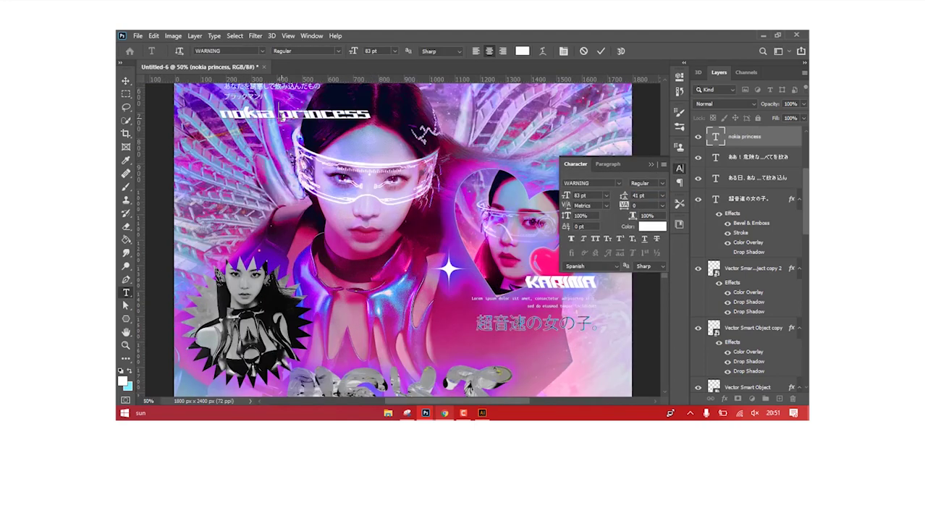
{"action": "key", "text": "ctrl+a"}
{"action": "left_click_drag", "start_coordinate": [353, 52], "coordinate": [362, 53]}
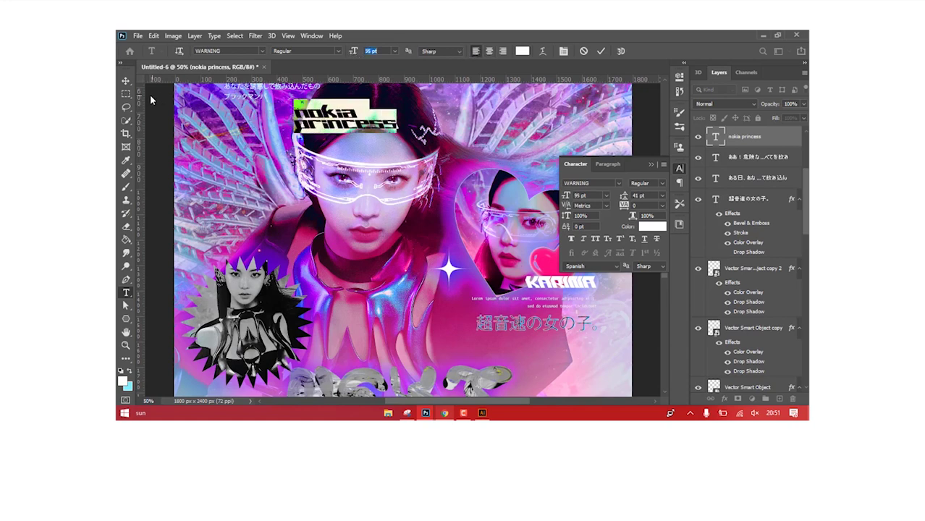
{"action": "left_click", "coordinate": [125, 81]}
- Browse the reference image grid in the browser, then return to the poster
{"action": "left_click", "coordinate": [444, 412]}
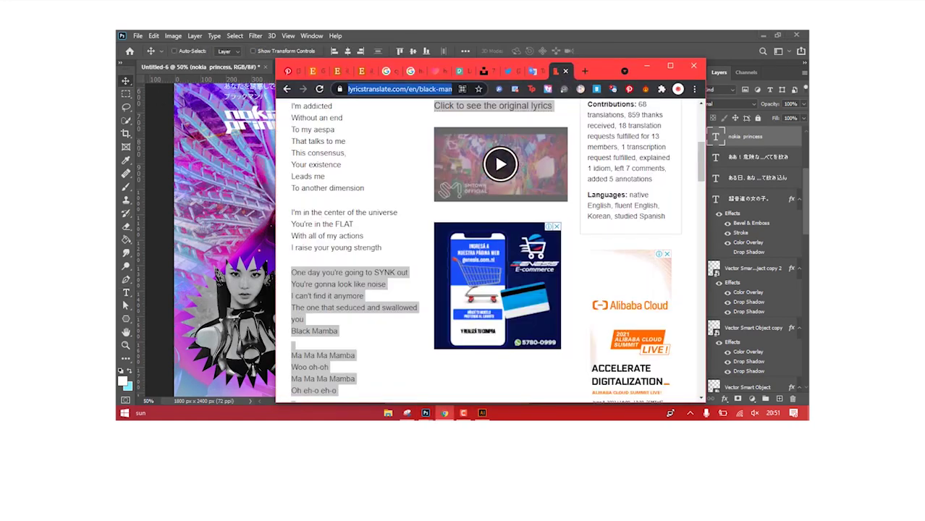
{"action": "left_click", "coordinate": [435, 70]}
{"action": "left_click", "coordinate": [301, 145]}
{"action": "scroll", "coordinate": [533, 232], "scroll_direction": "down", "scroll_amount": 3}
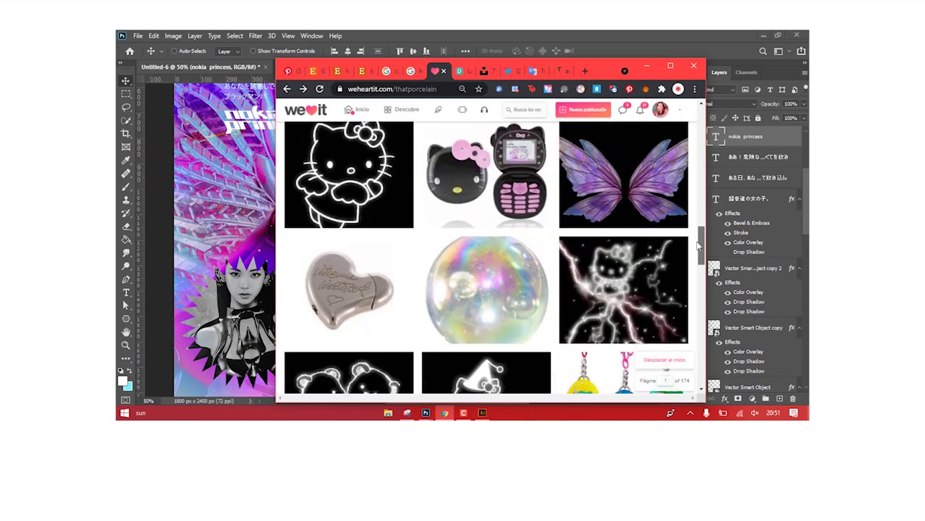
{"action": "scroll", "coordinate": [534, 231], "scroll_direction": "down", "scroll_amount": 3}
{"action": "scroll", "coordinate": [534, 232], "scroll_direction": "down", "scroll_amount": 2}
{"action": "left_click", "coordinate": [251, 228]}
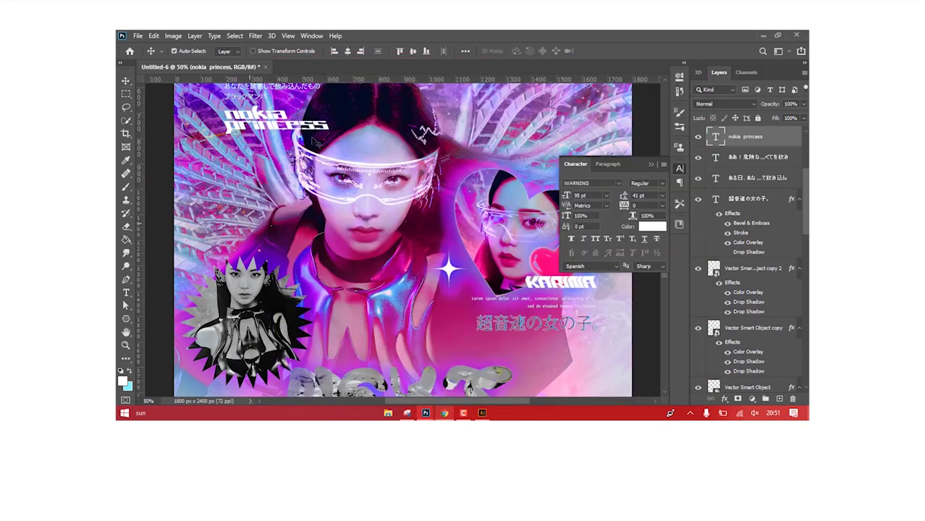
- Scale the nokia princess title up to 112.2 pt with Free Transform
{"action": "key", "text": "ctrl+t"}
{"action": "left_click_drag", "start_coordinate": [330, 136], "coordinate": [348, 142]}
{"action": "key", "text": "Return"}
- Paste the copied layer style onto nokia princess and set its Color Overlay to white
{"action": "right_click", "coordinate": [767, 136]}
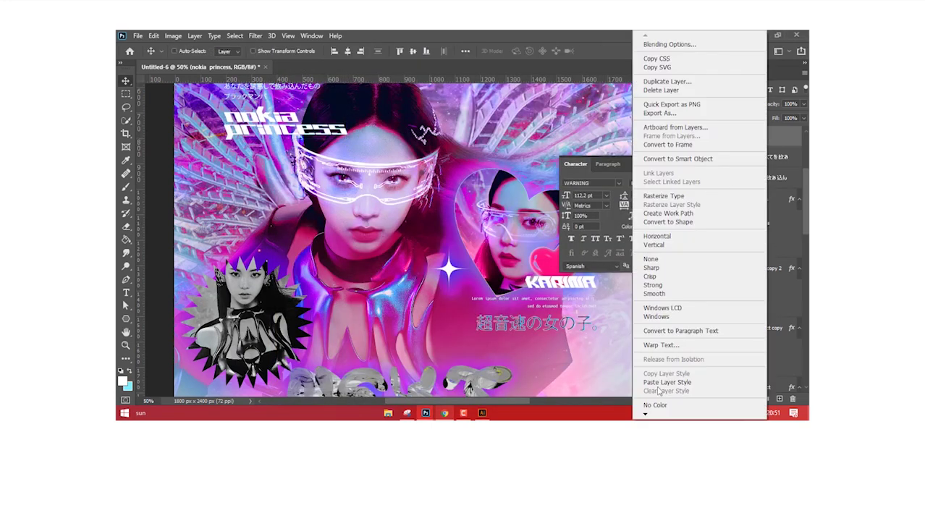
{"action": "left_click", "coordinate": [659, 383]}
{"action": "double_click", "coordinate": [749, 180]}
{"action": "left_click", "coordinate": [654, 107]}
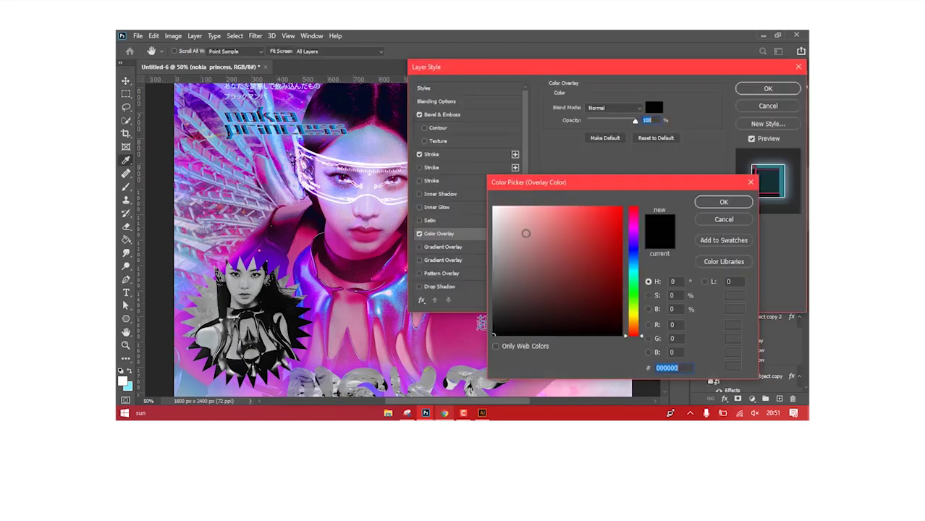
{"action": "left_click", "coordinate": [493, 200]}
{"action": "left_click", "coordinate": [718, 201]}
{"action": "key", "text": "Return"}
- Move the nokia princess title to the poster's upper right
{"action": "key", "text": "v"}
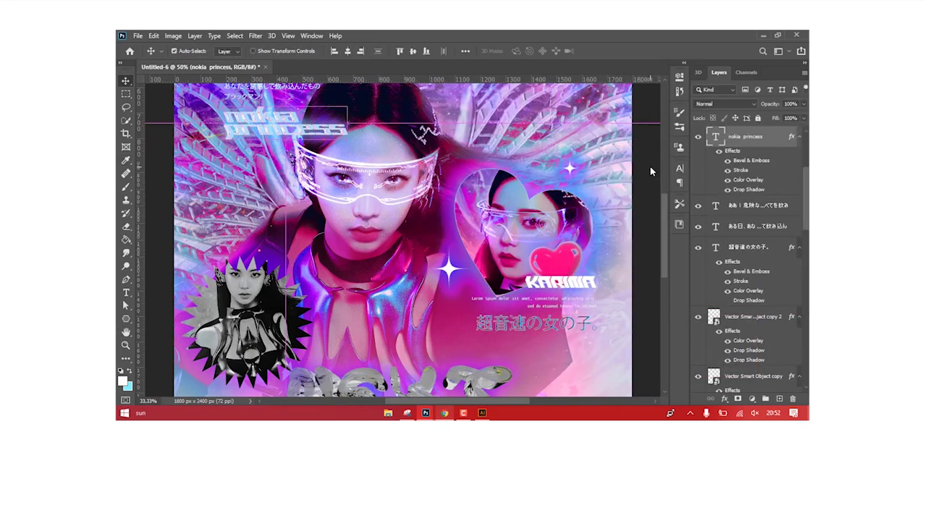
{"action": "key", "text": "ctrl+minus"}
{"action": "left_click_drag", "start_coordinate": [377, 186], "coordinate": [553, 165]}
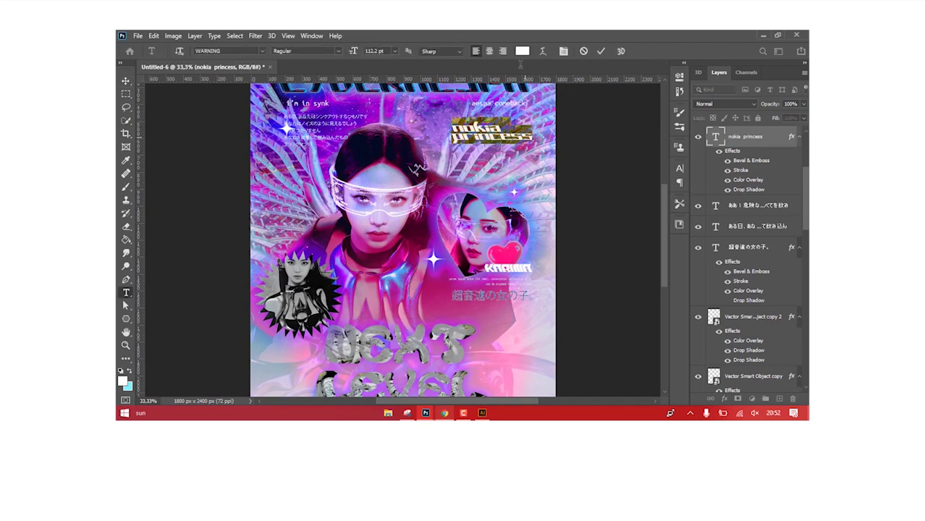
{"action": "mouse_move", "coordinate": [492, 133]}
{"action": "left_mouse_down"}
{"action": "mouse_move", "coordinate": [405, 149]}
{"action": "mouse_move", "coordinate": [515, 108]}
{"action": "mouse_move", "coordinate": [499, 110]}
{"action": "left_mouse_up"}
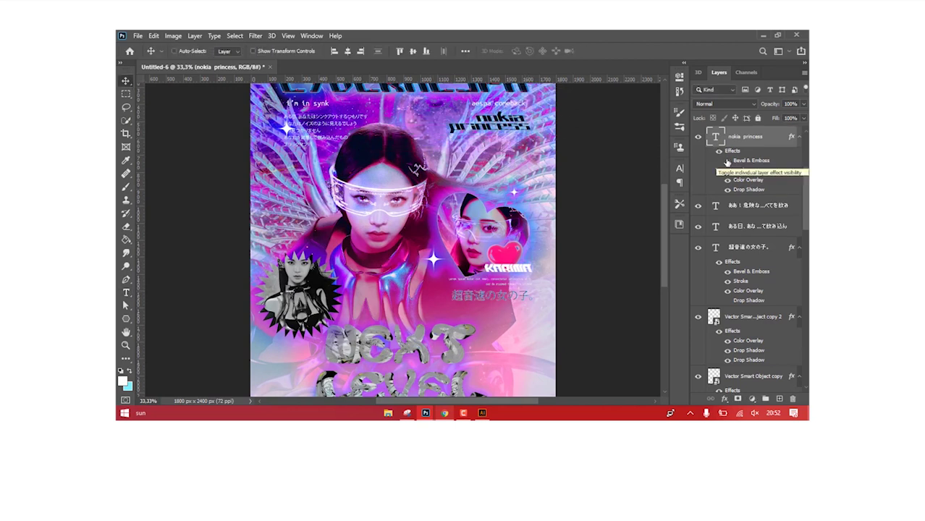
{"action": "left_click_drag", "start_coordinate": [549, 134], "coordinate": [552, 134]}
- Paste the Nokia phones, remove their white background with Magic Wand, and shrink them
{"action": "scroll", "coordinate": [699, 268], "scroll_direction": "down", "scroll_amount": 5}
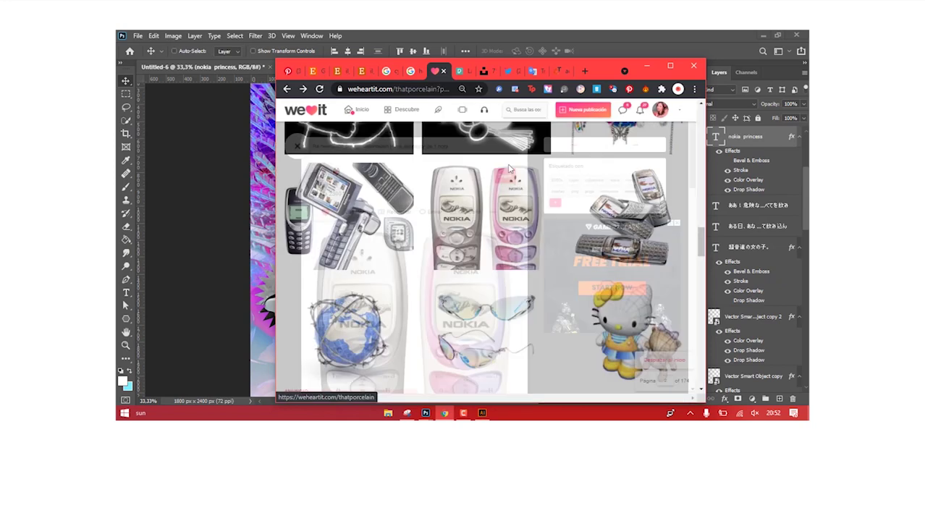
{"action": "scroll", "coordinate": [699, 268], "scroll_direction": "down", "scroll_amount": 5}
{"action": "scroll", "coordinate": [699, 268], "scroll_direction": "down", "scroll_amount": 2}
{"action": "left_click_drag", "start_coordinate": [700, 268], "coordinate": [700, 215]}
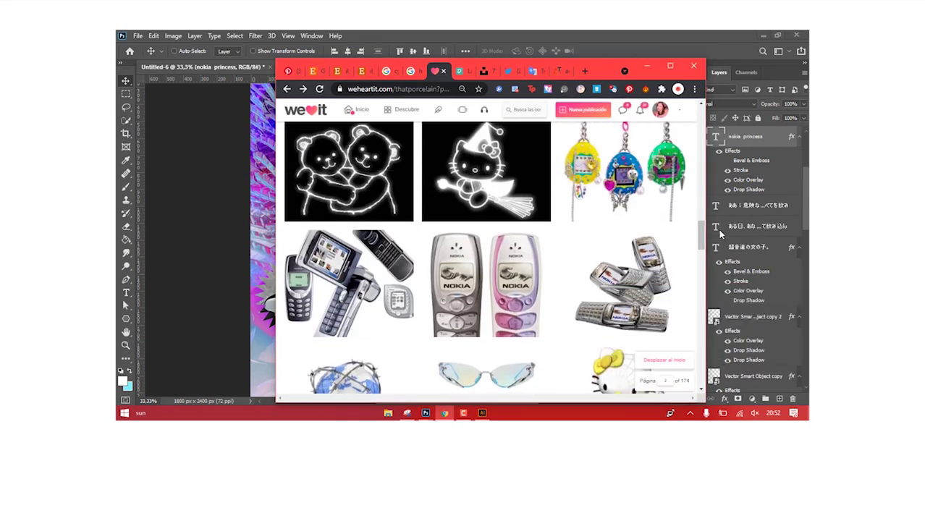
{"action": "left_click", "coordinate": [222, 249]}
{"action": "key", "text": "ctrl+v"}
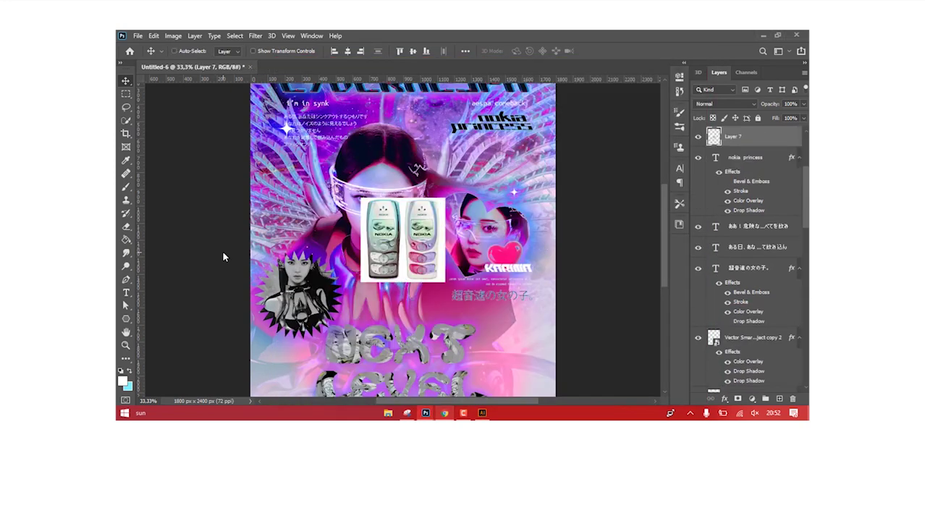
{"action": "right_click", "coordinate": [126, 226]}
{"action": "left_click", "coordinate": [160, 243]}
{"action": "key", "text": "ctrl+t"}
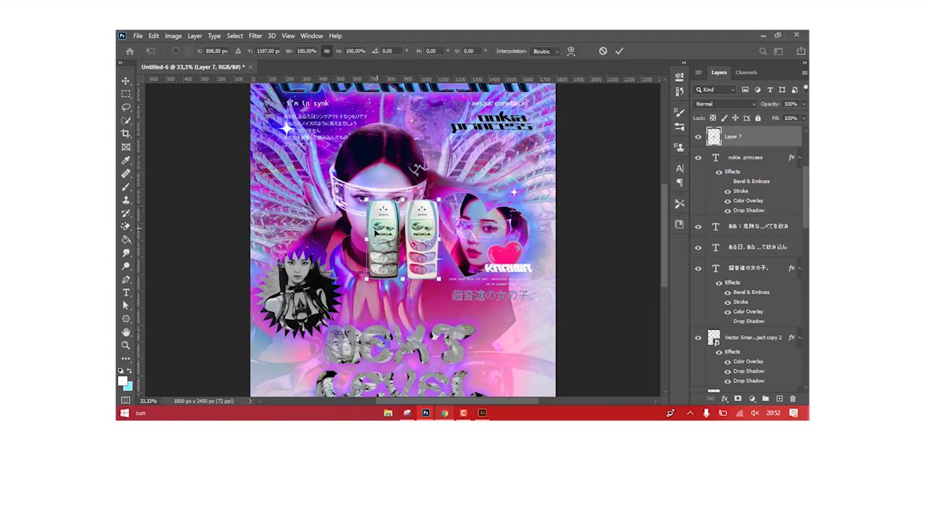
{"action": "mouse_move", "coordinate": [361, 198]}
{"action": "left_mouse_down"}
{"action": "mouse_move", "coordinate": [403, 246]}
{"action": "mouse_move", "coordinate": [509, 154]}
{"action": "left_mouse_up"}
{"action": "key", "text": "Return"}
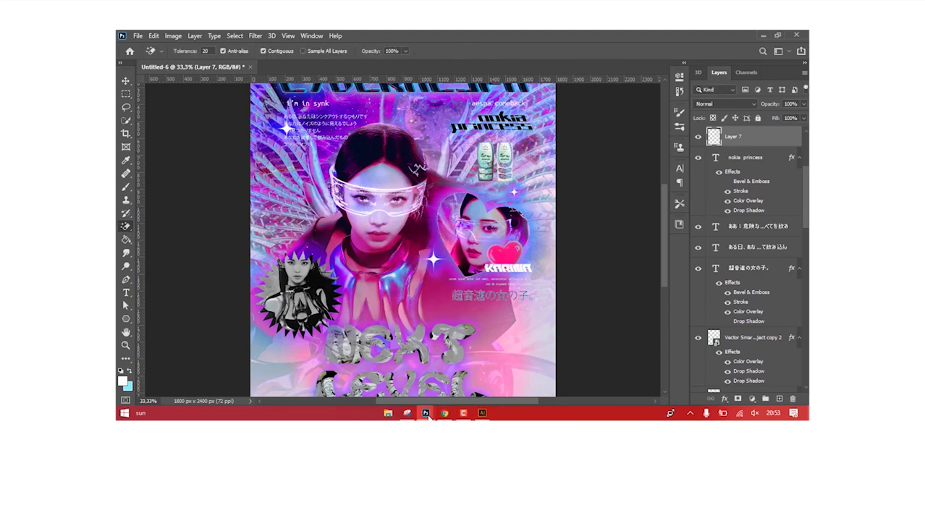
- Copy the butterfly image from Chrome, paste it, and delete its black background
{"action": "left_click", "coordinate": [444, 413]}
{"action": "key", "text": "Escape"}
{"action": "right_click", "coordinate": [429, 290]}
{"action": "left_click", "coordinate": [471, 198]}
{"action": "left_click", "coordinate": [425, 413]}
{"action": "key", "text": "ctrl+v"}
{"action": "left_click", "coordinate": [387, 186]}
{"action": "key", "text": "Delete"}
- Move the butterfly to the top right and place Layer 8 below Layer 7, behind the phones
{"action": "key", "text": "v"}
{"action": "mouse_move", "coordinate": [388, 217]}
{"action": "left_mouse_down"}
{"action": "mouse_move", "coordinate": [463, 239]}
{"action": "mouse_move", "coordinate": [499, 159]}
{"action": "left_mouse_up"}
{"action": "key", "text": "ctrl+t"}
{"action": "key", "text": "Return"}
{"action": "left_click_drag", "start_coordinate": [732, 136], "coordinate": [733, 165]}
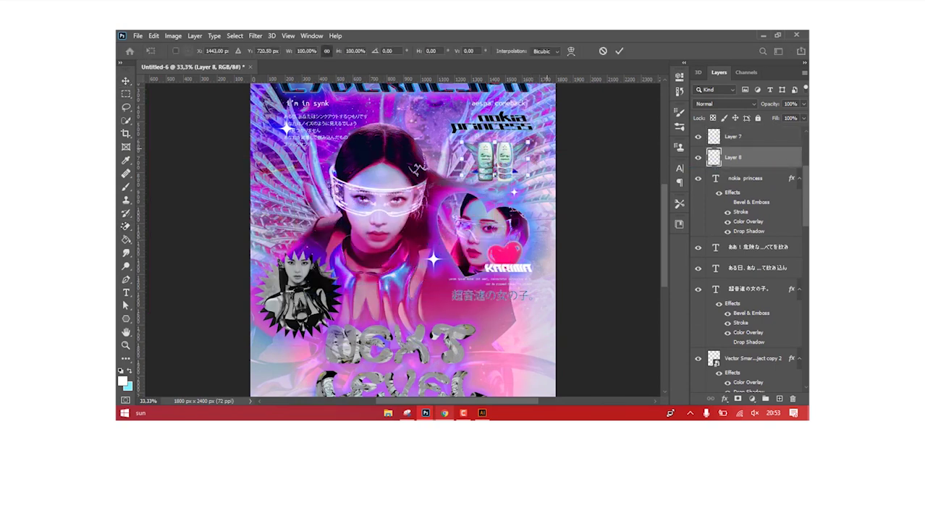
- Copy the iridescent bubble image from the browser and paste it as a new layer
{"action": "left_click", "coordinate": [254, 35]}
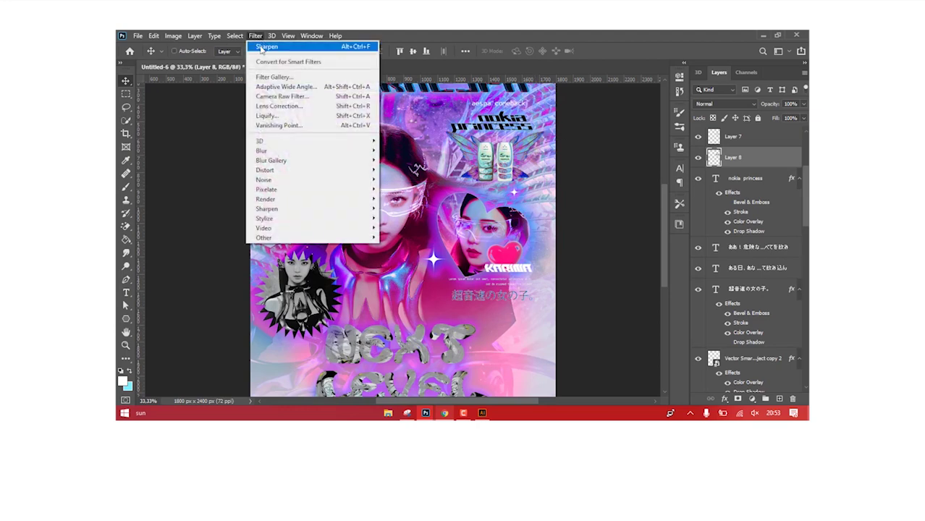
{"action": "left_click", "coordinate": [444, 413]}
{"action": "left_click", "coordinate": [301, 145]}
{"action": "scroll", "coordinate": [523, 234], "scroll_direction": "down", "scroll_amount": 3}
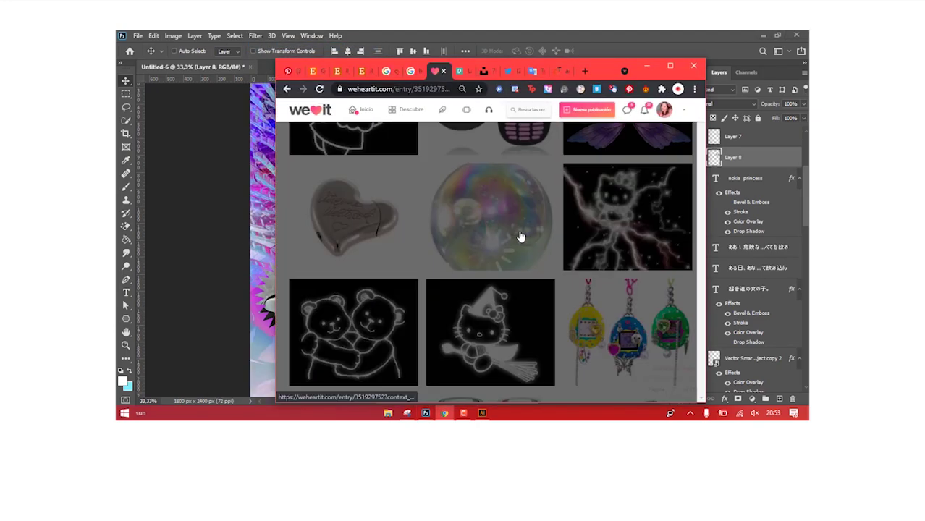
{"action": "left_click", "coordinate": [523, 234]}
{"action": "right_click", "coordinate": [426, 284]}
{"action": "left_click", "coordinate": [492, 200]}
{"action": "left_click", "coordinate": [258, 214]}
{"action": "key", "text": "ctrl+v"}
- Shrink the bubble and move it onto the NEXT LEVEL text
{"action": "key", "text": "ctrl+t"}
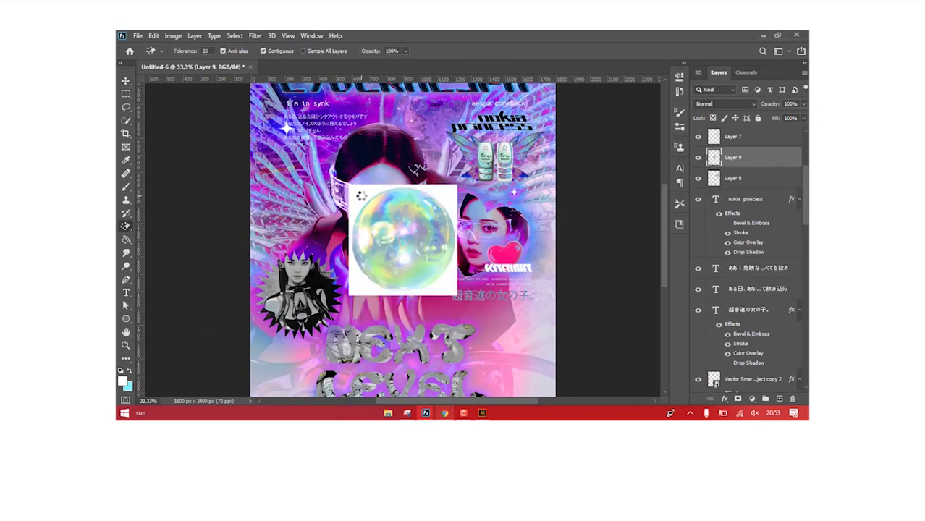
{"action": "left_click_drag", "start_coordinate": [362, 194], "coordinate": [435, 239]}
{"action": "key", "text": "Return"}
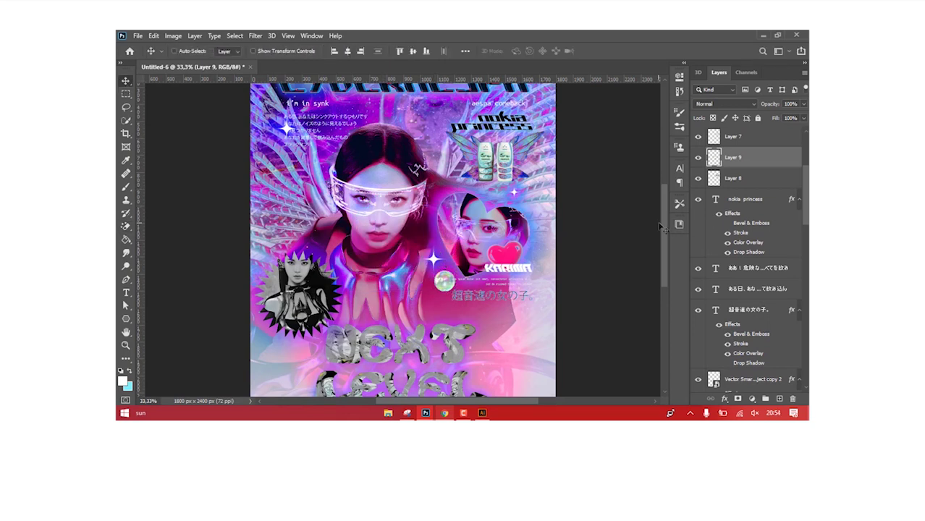
{"action": "scroll", "coordinate": [402, 239], "scroll_direction": "down", "scroll_amount": 3}
{"action": "mouse_move", "coordinate": [428, 189]}
{"action": "left_mouse_down"}
{"action": "mouse_move", "coordinate": [320, 291]}
{"action": "mouse_move", "coordinate": [454, 262]}
{"action": "mouse_move", "coordinate": [470, 322]}
{"action": "left_mouse_up"}
- Alt-drag two resized bubble copies (copy 3 and copy 4) around the title, then fit the view
{"action": "key", "text": "ctrl+t"}
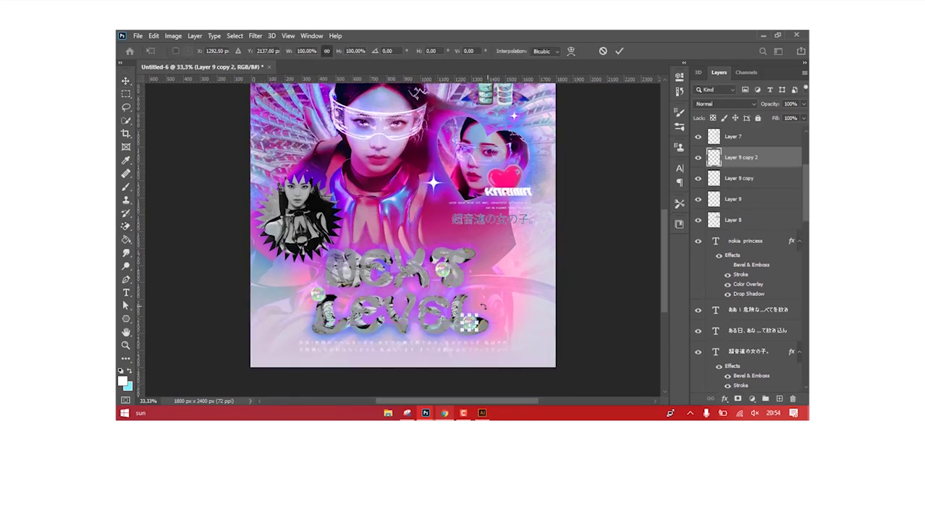
{"action": "key", "text": "Return"}
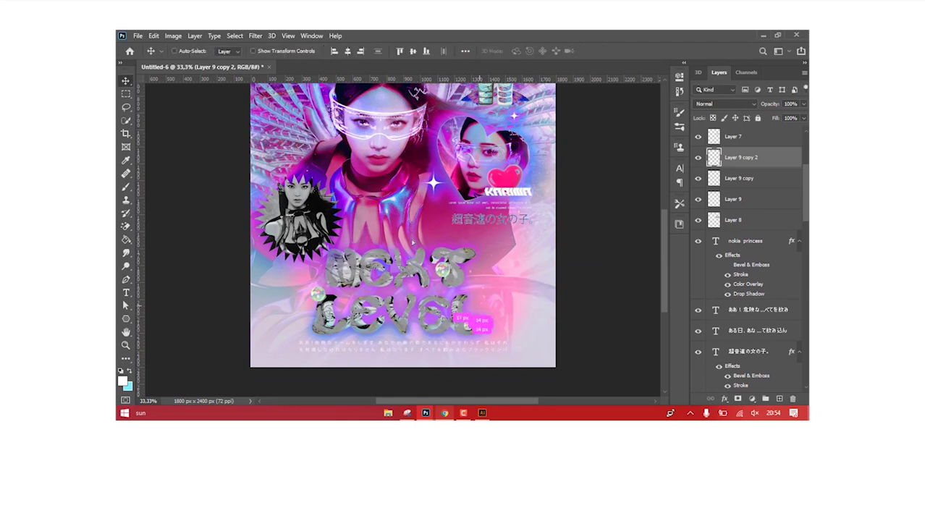
{"action": "left_click_drag", "start_coordinate": [434, 230], "coordinate": [447, 225]}
{"action": "left_click_drag", "start_coordinate": [443, 269], "coordinate": [439, 292]}
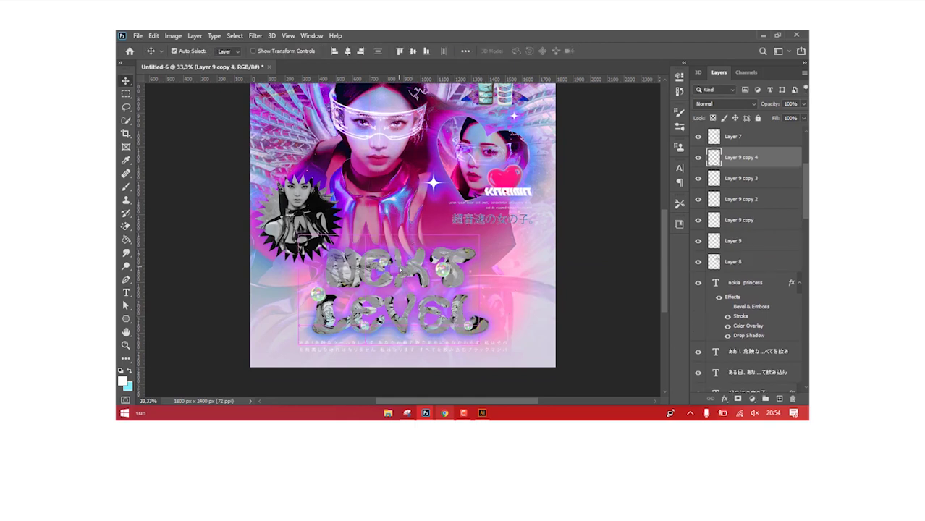
{"action": "key", "text": "ctrl+t"}
{"action": "key", "text": "Return"}
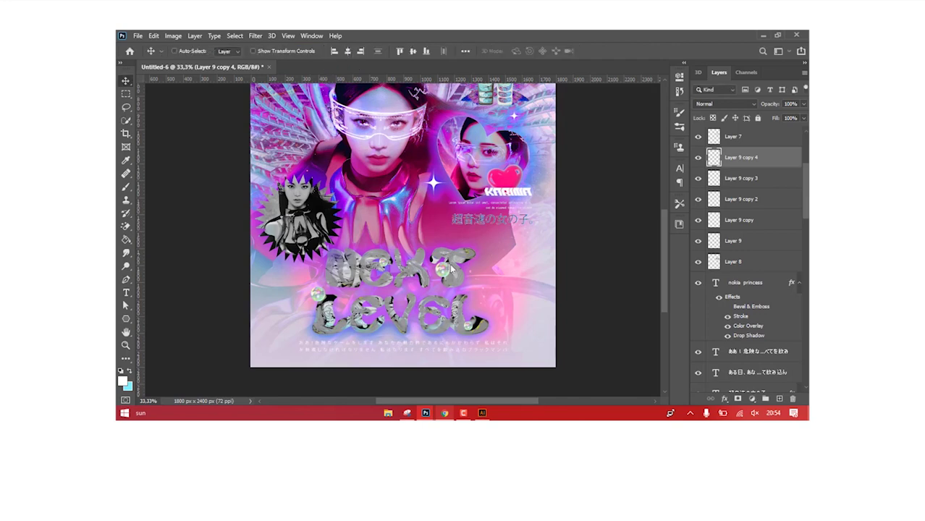
{"action": "key", "text": "ctrl+0"}
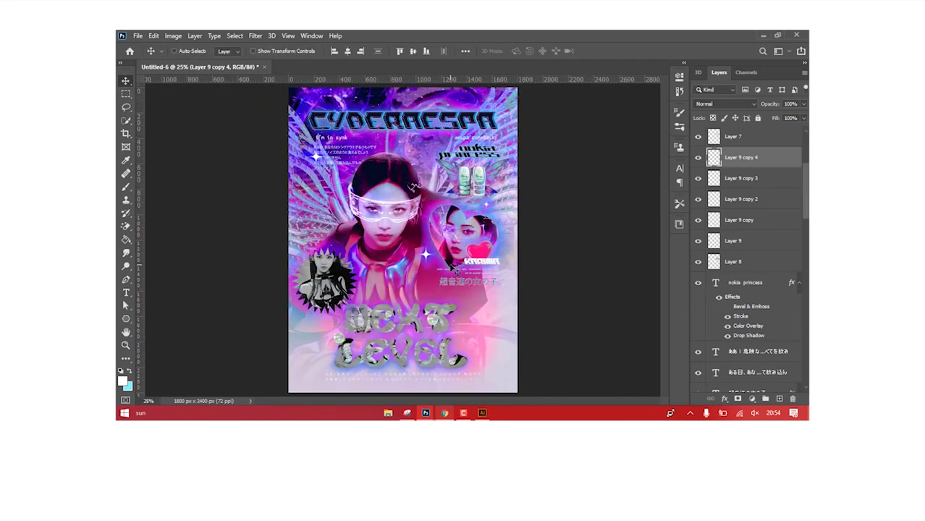
- Add a white credit text line at the poster's left in Ubuntu Mono
{"action": "key", "text": "t"}
{"action": "left_click", "coordinate": [318, 192]}
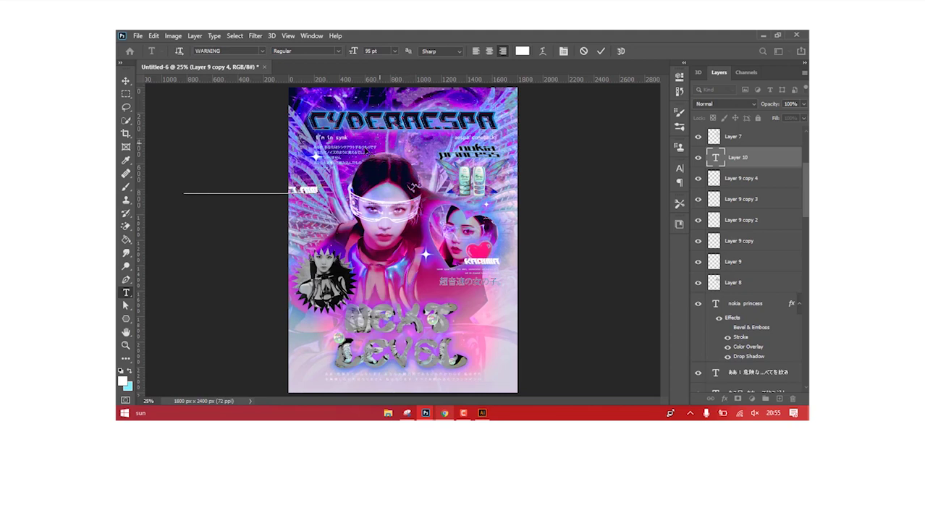
{"action": "key", "text": "ctrl+a"}
{"action": "left_click", "coordinate": [261, 51]}
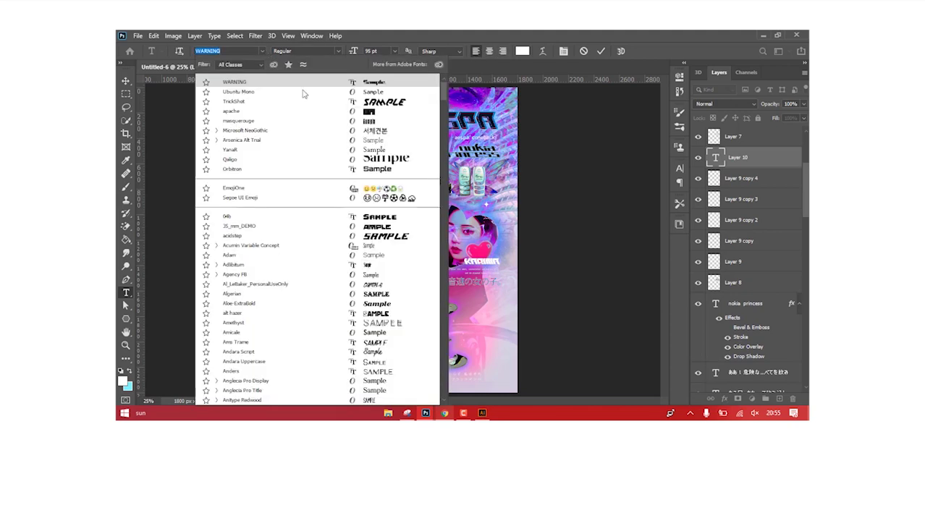
{"action": "left_click", "coordinate": [302, 91]}
{"action": "left_click", "coordinate": [126, 78]}
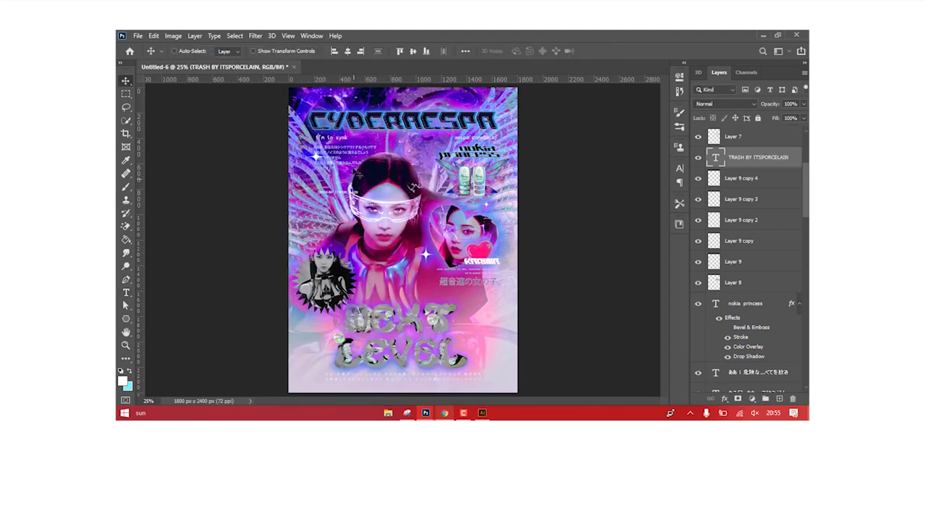
- Draw a thin black rectangle bar behind the credit text and resize it
{"action": "left_click", "coordinate": [738, 178]}
{"action": "left_click", "coordinate": [126, 319]}
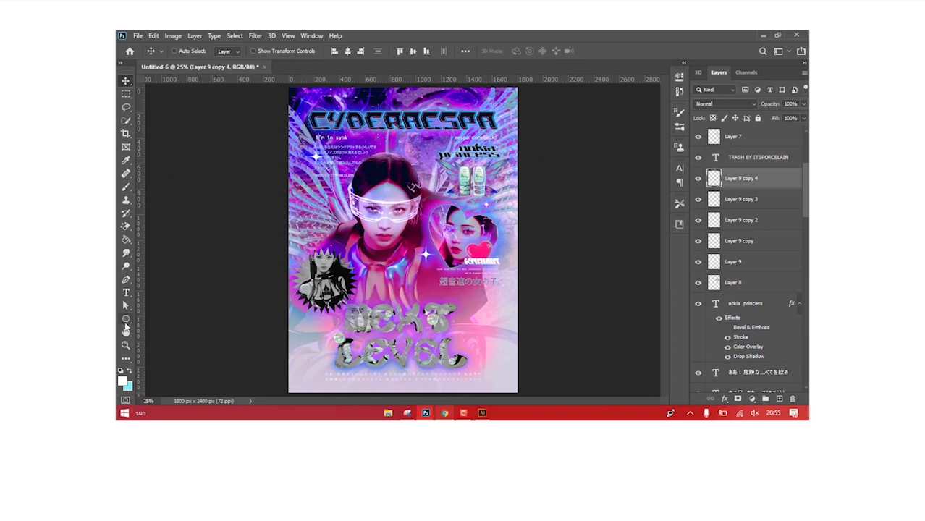
{"action": "left_click_drag", "start_coordinate": [360, 176], "coordinate": [360, 180]}
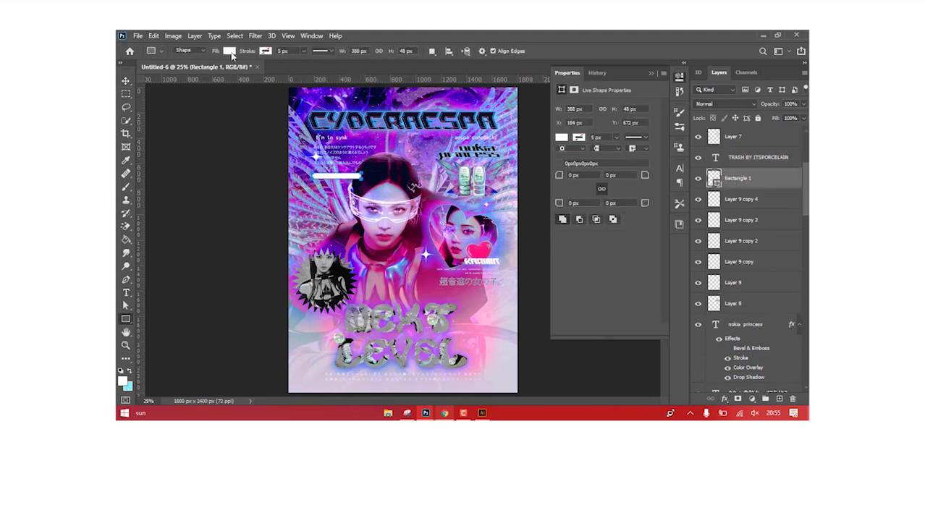
{"action": "left_click", "coordinate": [229, 50]}
{"action": "left_click", "coordinate": [165, 105]}
{"action": "key", "text": "v"}
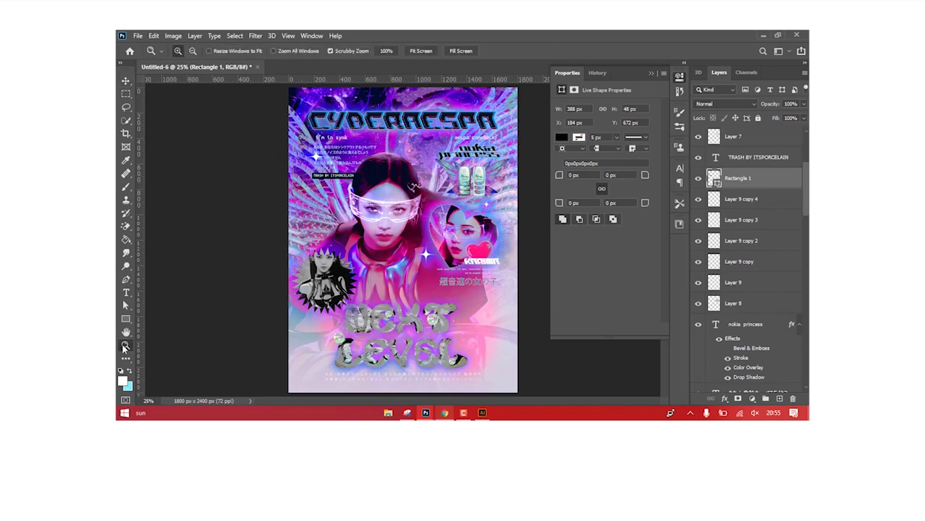
{"action": "key", "text": "ctrl+plus"}
{"action": "key", "text": "ctrl+t"}
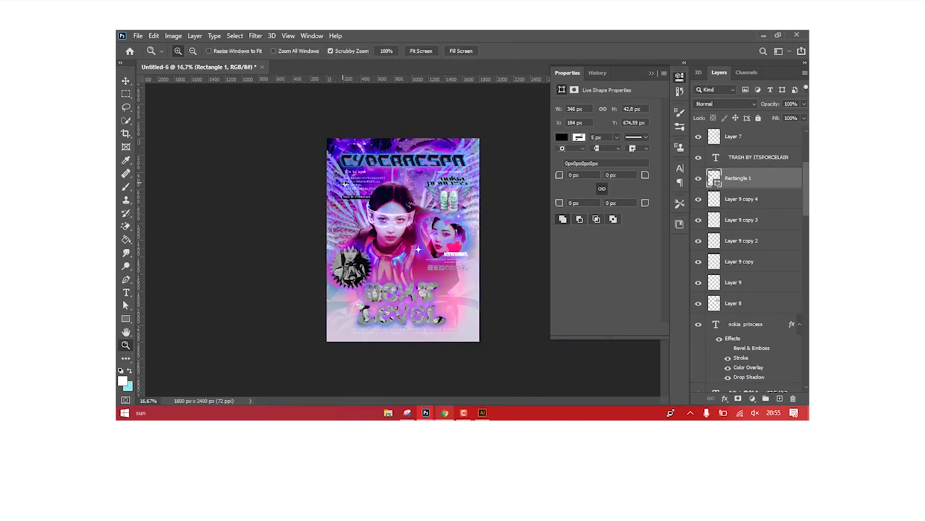
- Switch to Chrome's We Heart It page of reference images
{"action": "key", "text": "alt+Tab"}
{"action": "key", "text": "Escape"}
{"action": "scroll", "coordinate": [701, 237], "scroll_direction": "down", "scroll_amount": 5}
- Bring in the glowing Hello Kitty overlay and set its blend mode to Lighten
{"action": "scroll", "coordinate": [701, 237], "scroll_direction": "down", "scroll_amount": 5}
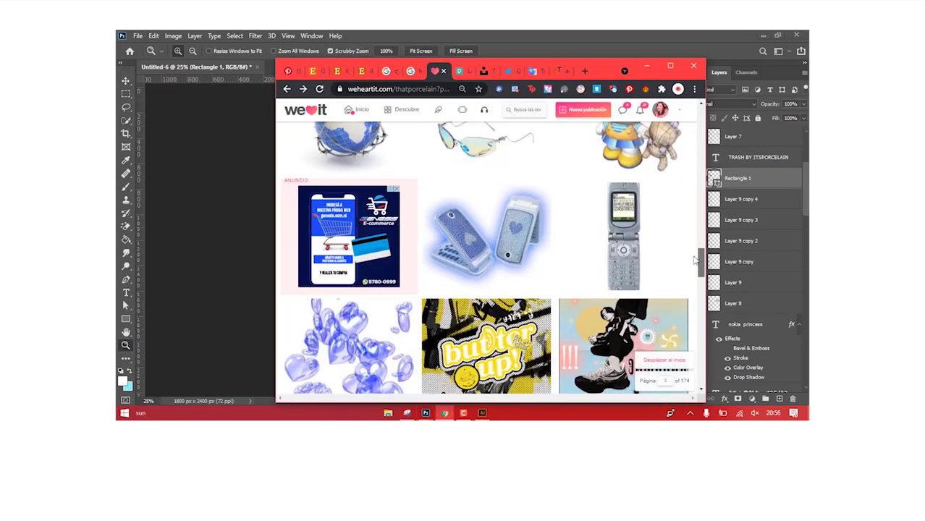
{"action": "scroll", "coordinate": [701, 238], "scroll_direction": "down", "scroll_amount": 5}
{"action": "scroll", "coordinate": [701, 237], "scroll_direction": "down", "scroll_amount": 5}
{"action": "left_click", "coordinate": [397, 307]}
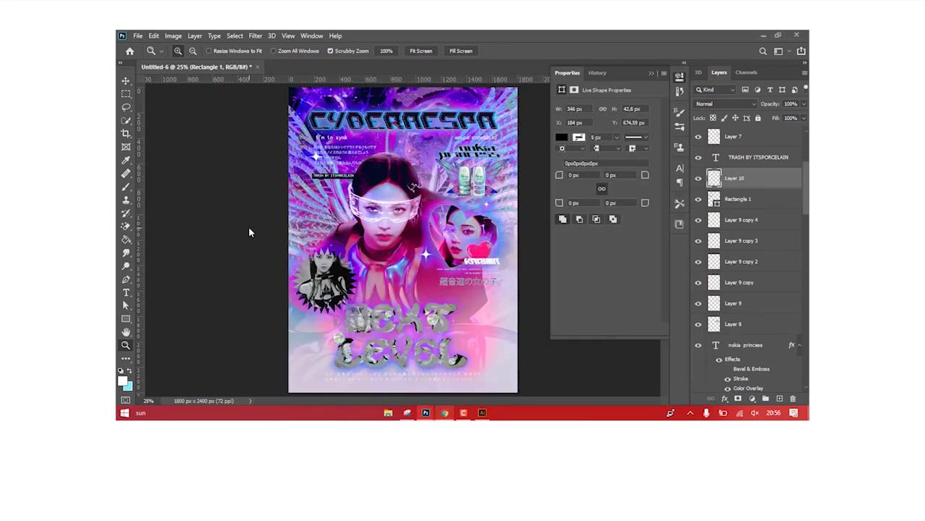
{"action": "left_click", "coordinate": [726, 104]}
{"action": "left_click", "coordinate": [705, 116]}
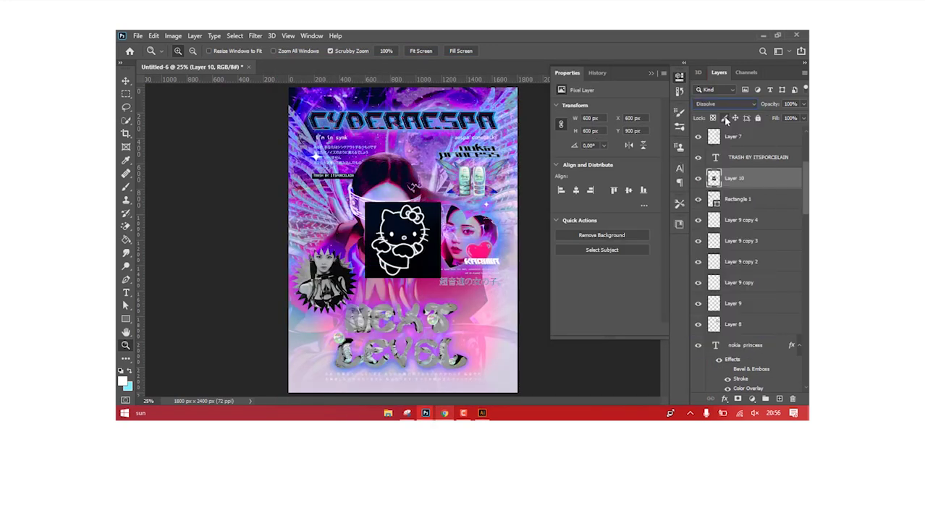
- Shrink Hello Kitty to about half size beside the black-and-white photo at lower left
{"action": "key", "text": "v"}
{"action": "left_click_drag", "start_coordinate": [396, 239], "coordinate": [309, 359]}
{"action": "key", "text": "ctrl+t"}
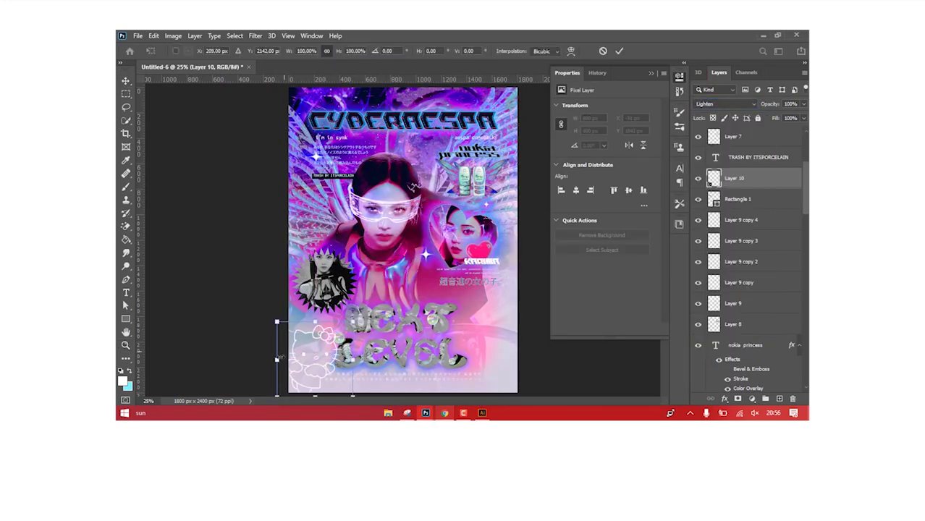
{"action": "left_click_drag", "start_coordinate": [352, 398], "coordinate": [340, 360]}
{"action": "key", "text": "Return"}
{"action": "left_click_drag", "start_coordinate": [344, 273], "coordinate": [385, 286]}
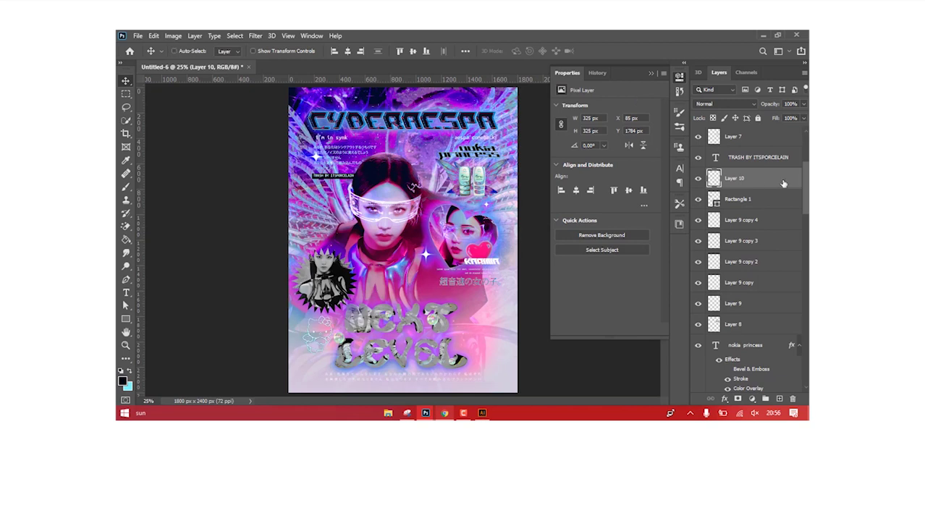
- Add a Color Overlay and a magenta Drop Shadow of size 6 to Hello Kitty
{"action": "double_click", "coordinate": [783, 183]}
{"action": "left_click", "coordinate": [482, 232]}
{"action": "scroll", "coordinate": [482, 249], "scroll_direction": "down", "scroll_amount": 1}
{"action": "left_click", "coordinate": [483, 273]}
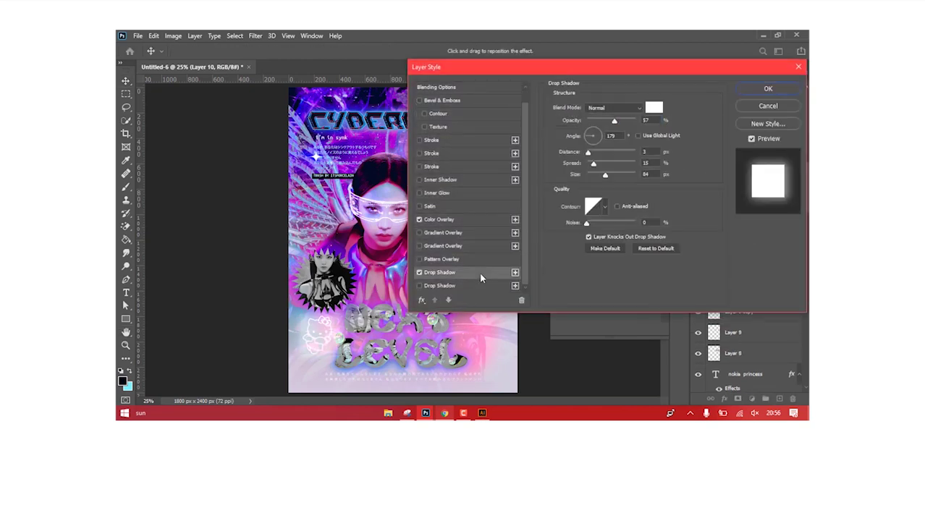
{"action": "left_click", "coordinate": [653, 107]}
{"action": "left_click", "coordinate": [611, 239]}
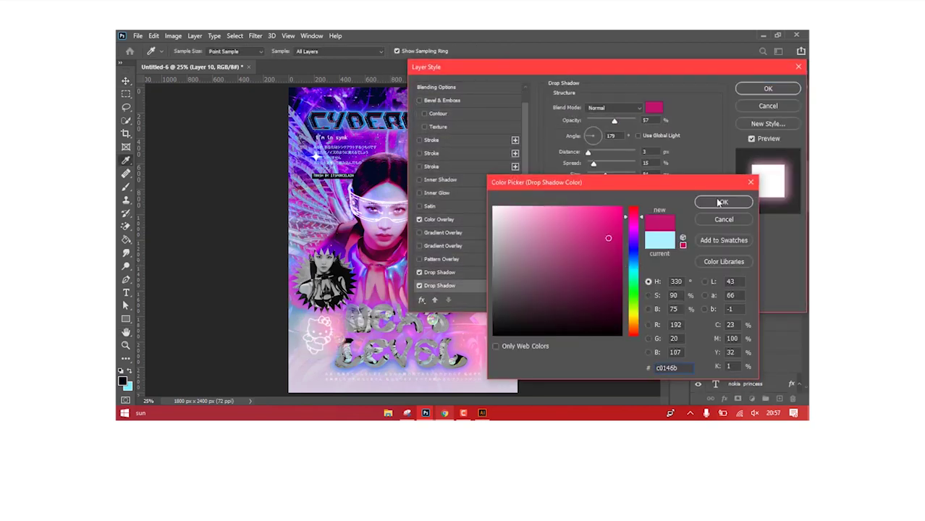
{"action": "left_click", "coordinate": [719, 200]}
{"action": "left_click_drag", "start_coordinate": [605, 175], "coordinate": [589, 176]}
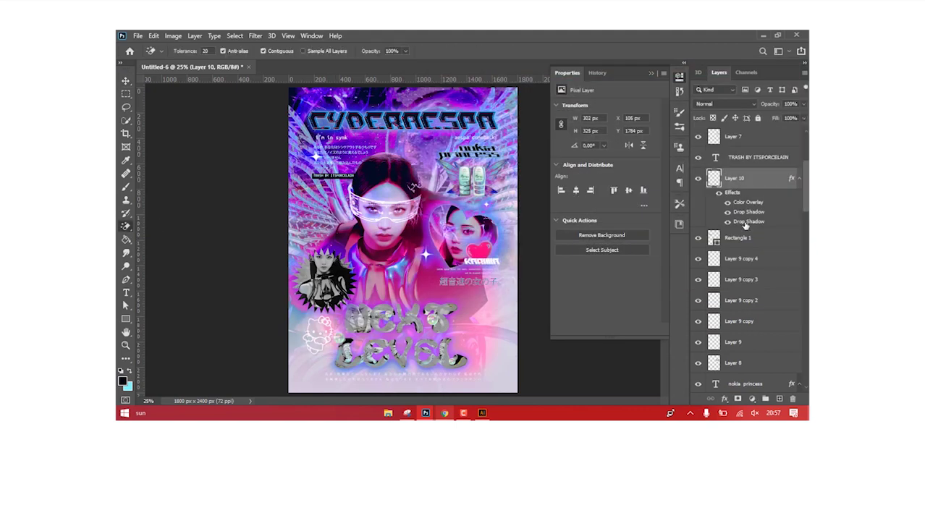
- Set the second Drop Shadow's colour to light blue
{"action": "double_click", "coordinate": [745, 221]}
{"action": "left_click", "coordinate": [654, 107]}
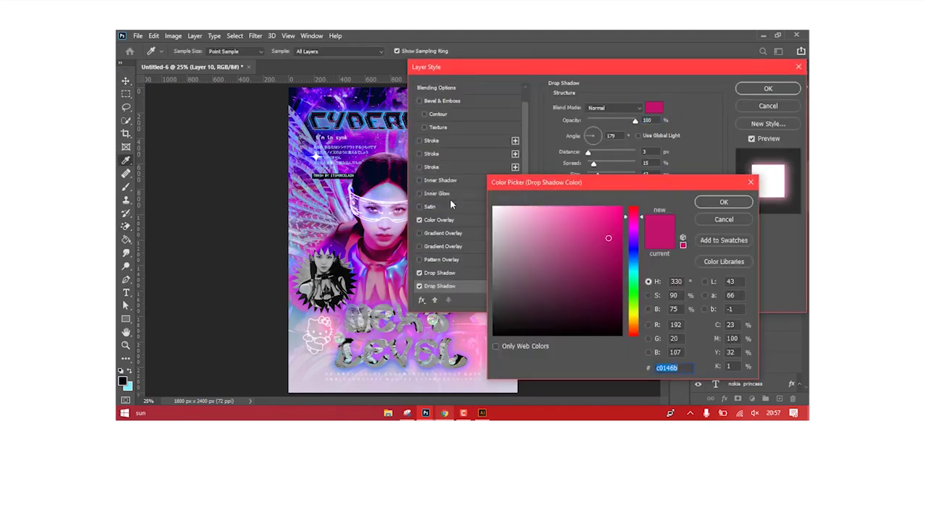
{"action": "left_click_drag", "start_coordinate": [632, 225], "coordinate": [632, 246]}
{"action": "left_click", "coordinate": [722, 200]}
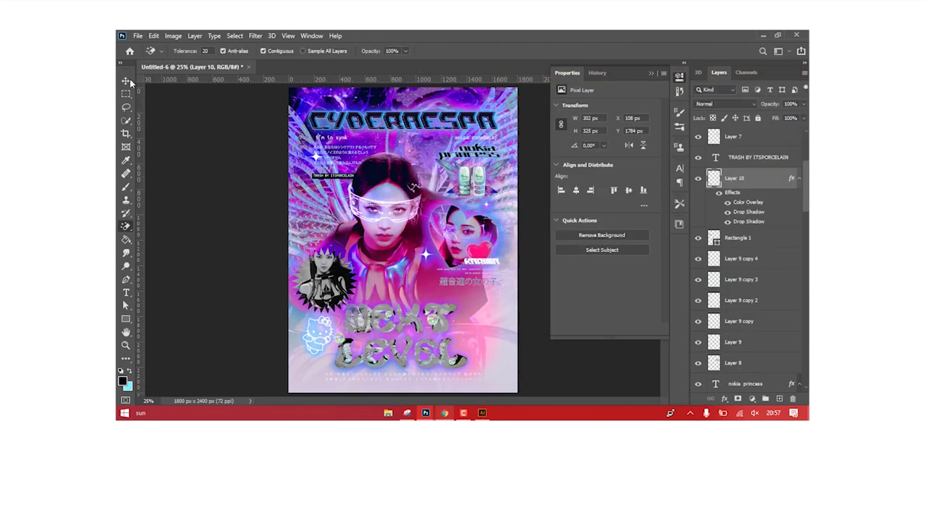
- Commit the tilted Hello Kitty, then add 'AESPA IS BACK' text centred above NEXT LEVEL
{"action": "left_click_drag", "start_coordinate": [300, 316], "coordinate": [309, 313]}
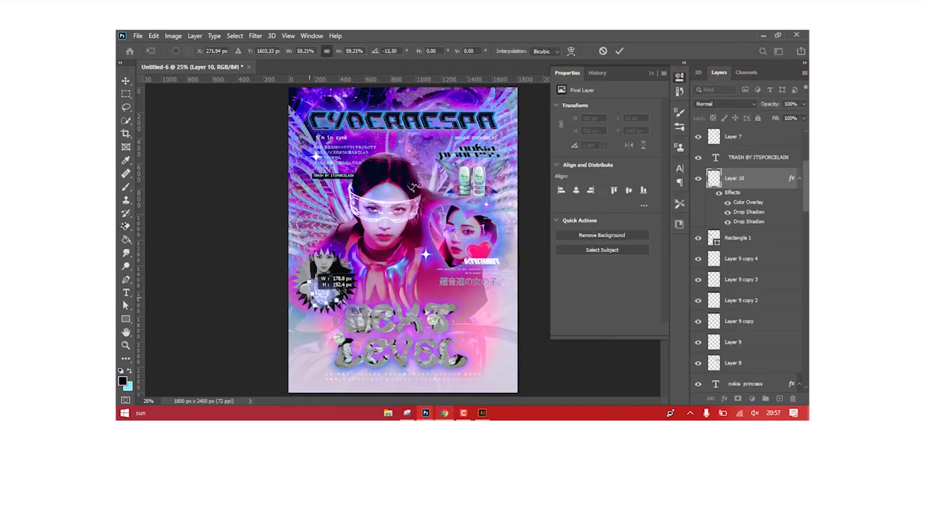
{"action": "key", "text": "Return"}
{"action": "key", "text": "t"}
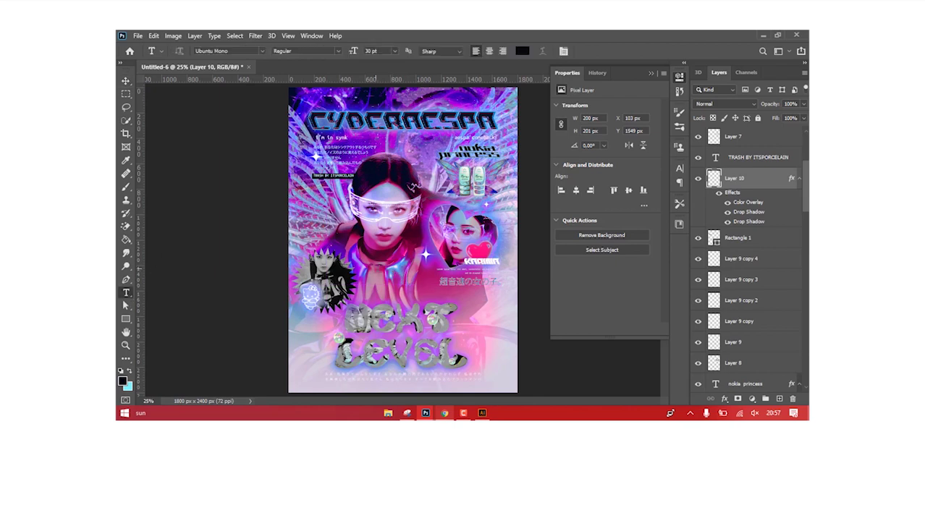
{"action": "left_click", "coordinate": [501, 226]}
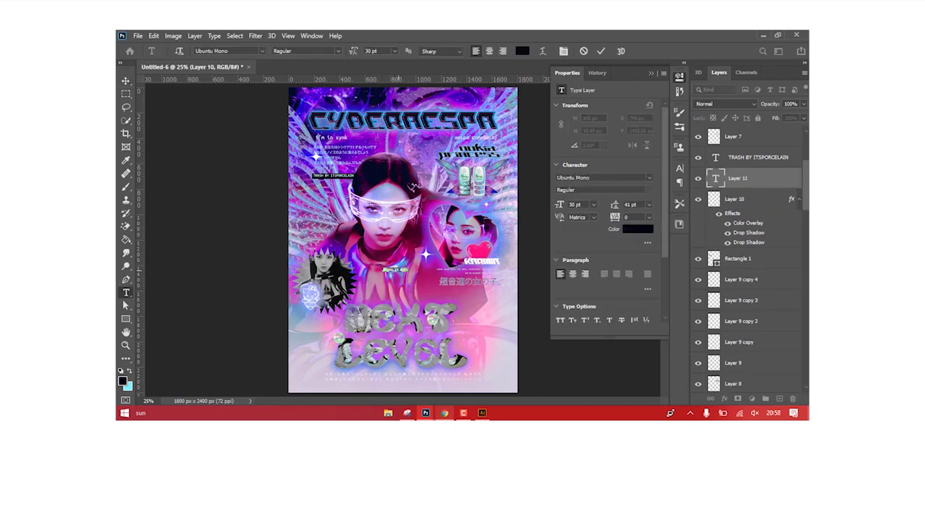
{"action": "left_click", "coordinate": [125, 81]}
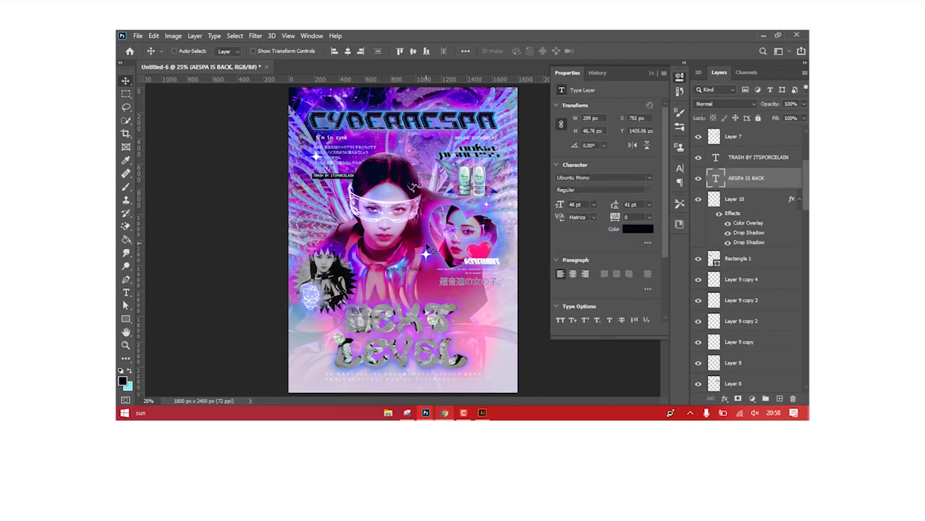
{"action": "left_click_drag", "start_coordinate": [408, 270], "coordinate": [410, 296]}
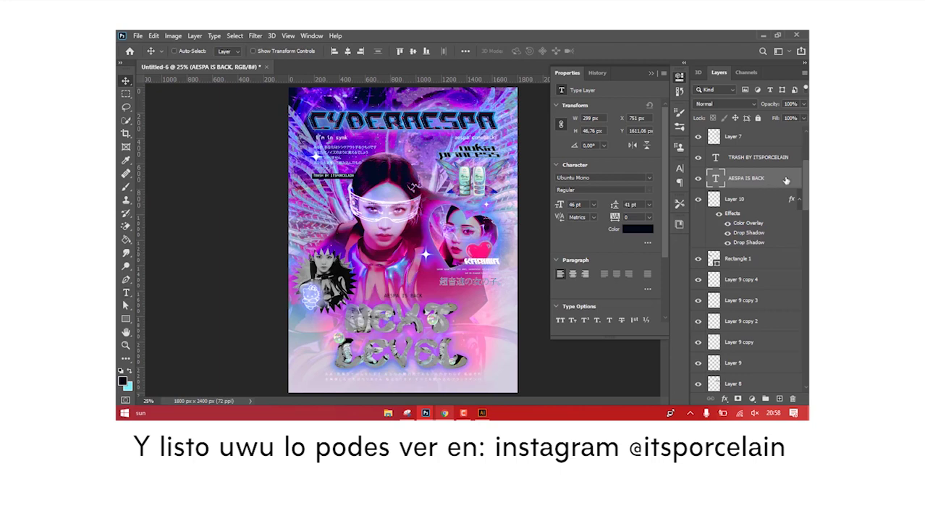
- Give the AESPA IS BACK text layer a Color Overlay style
{"action": "double_click", "coordinate": [786, 180]}
{"action": "left_click", "coordinate": [460, 230]}
{"action": "key", "text": "Return"}
{"action": "left_click", "coordinate": [651, 74]}
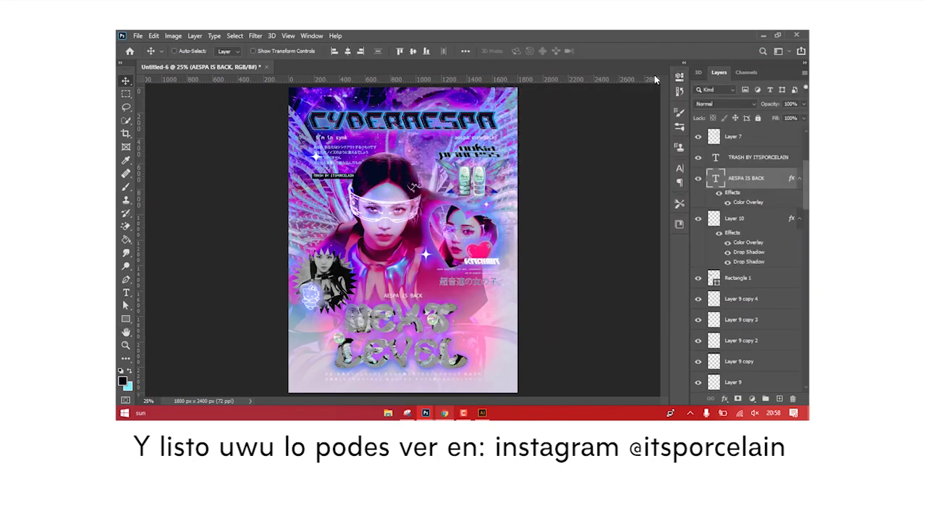
{"action": "key", "text": "ctrl+plus"}
{"action": "key", "text": "ctrl+plus"}
{"action": "key", "text": "ctrl+plus"}
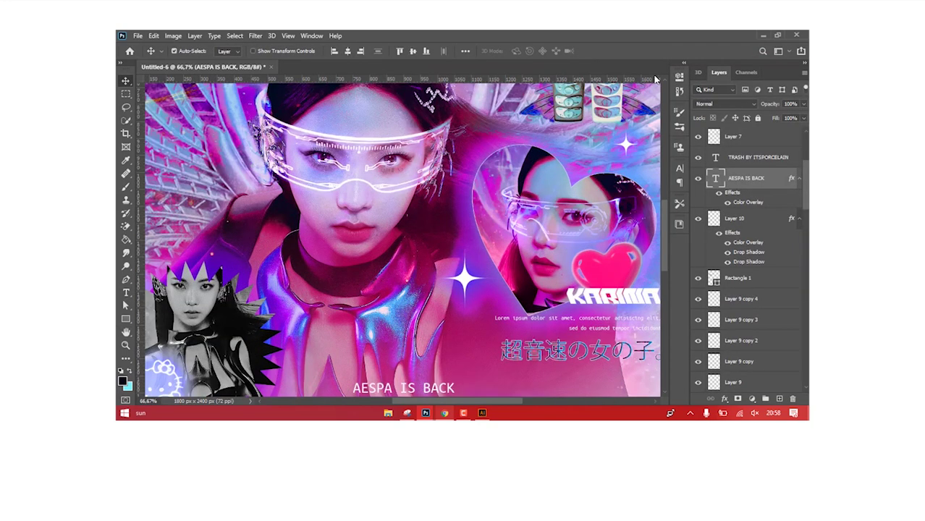
{"action": "key", "text": "ctrl+minus"}
{"action": "key", "text": "ctrl+minus"}
{"action": "key", "text": "ctrl+minus"}
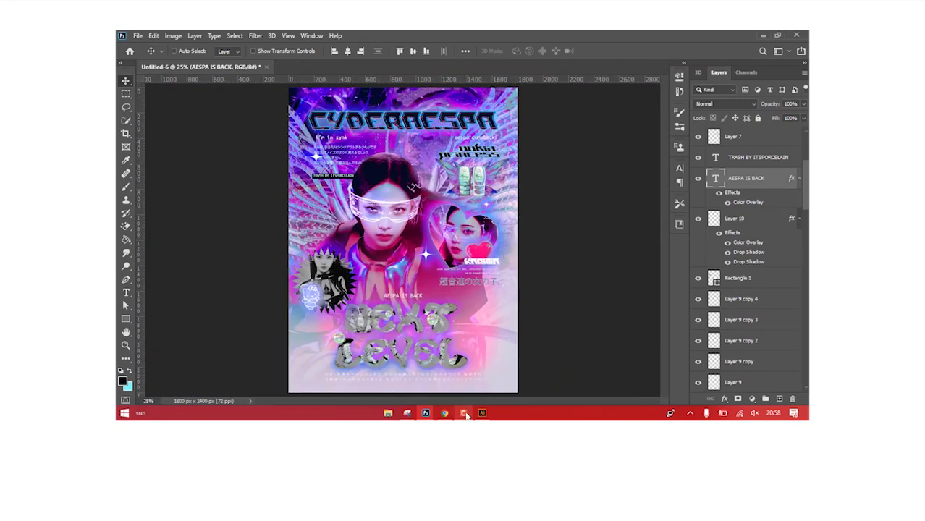
{"action": "left_click", "coordinate": [467, 415]}
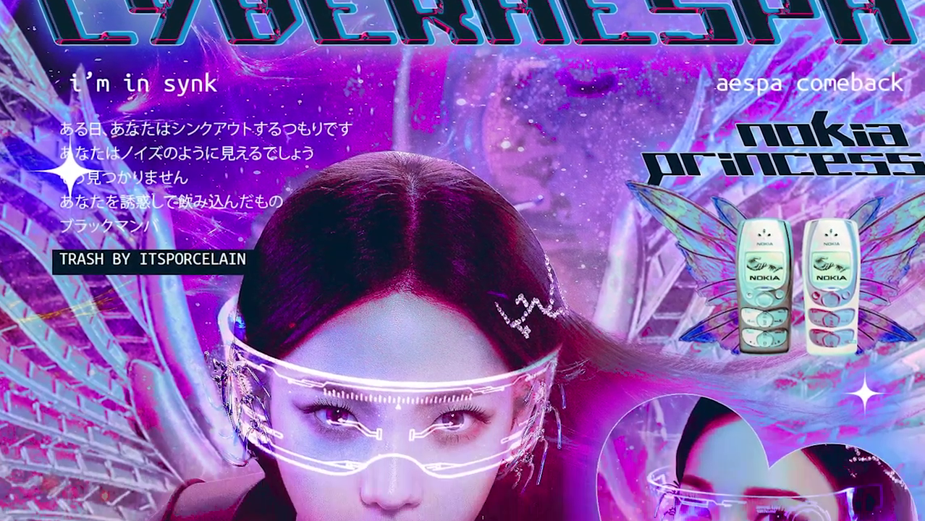